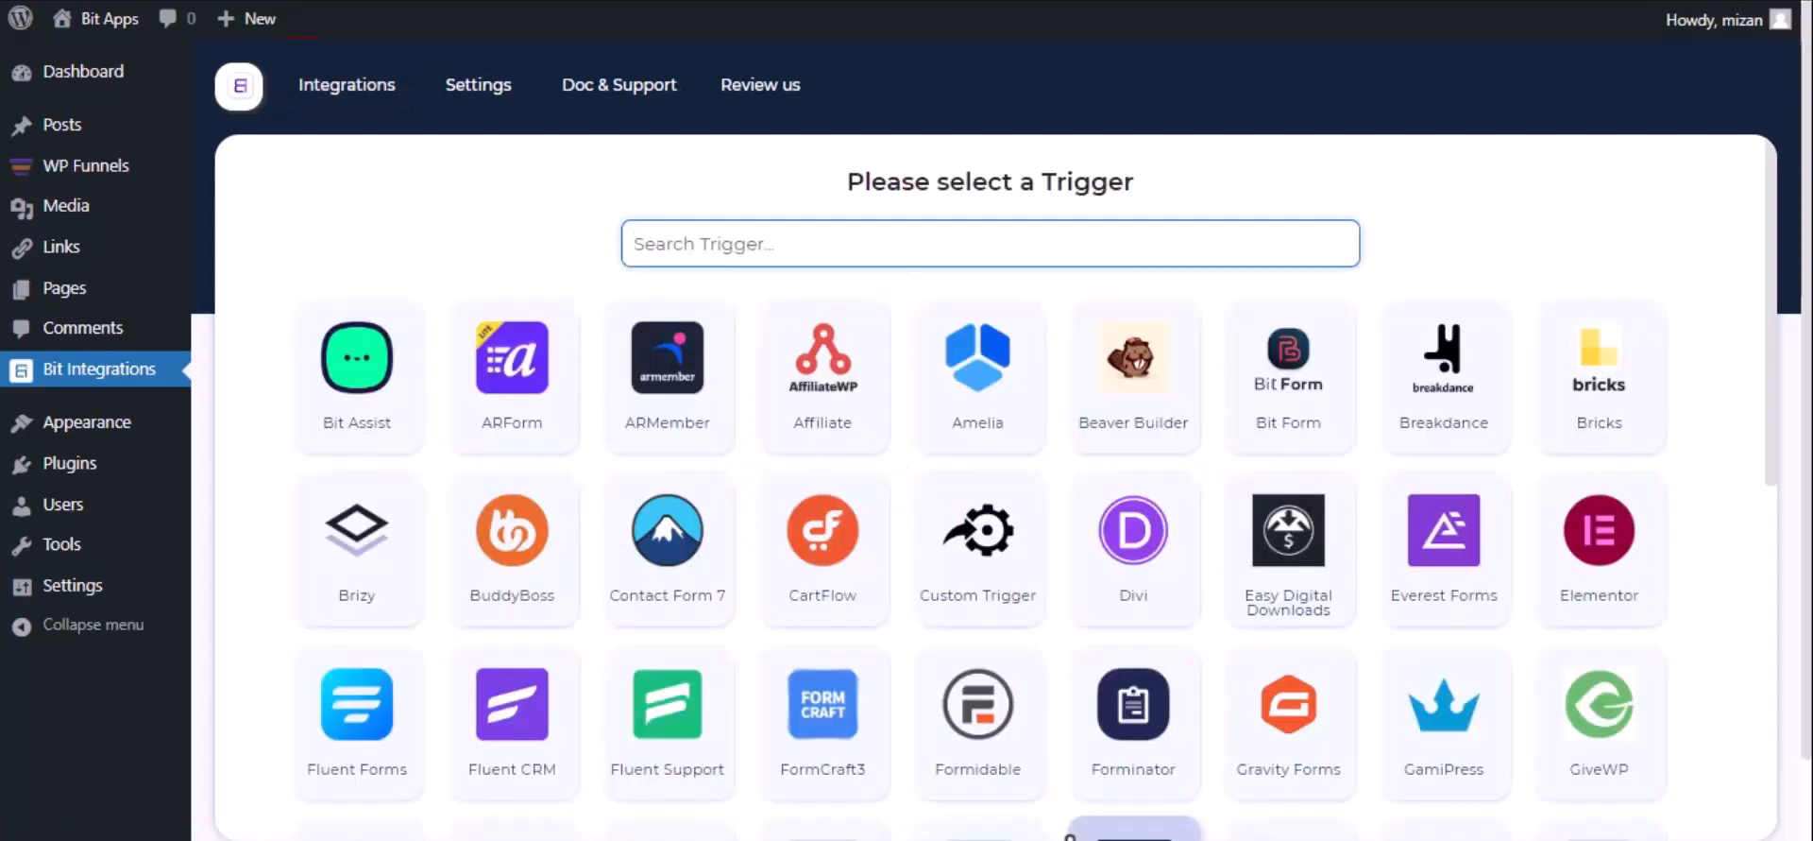
- Pick WPFunnels as the trigger, copy its webhook URL, and start fetching incoming data
type("wp")
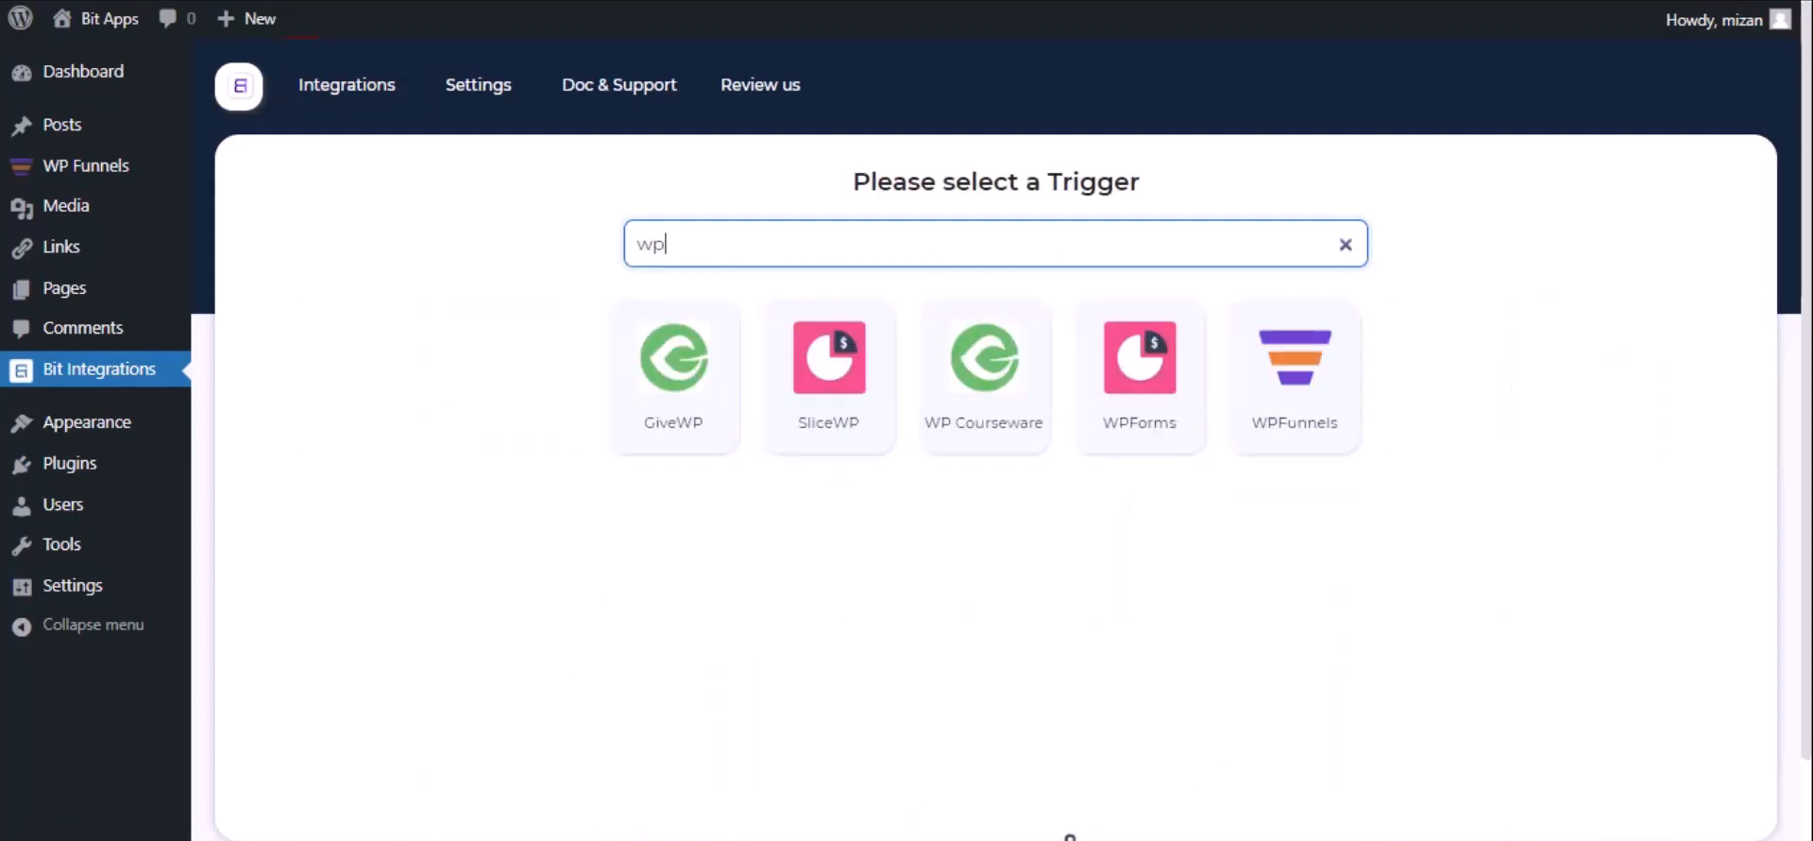
left_click(1277, 444)
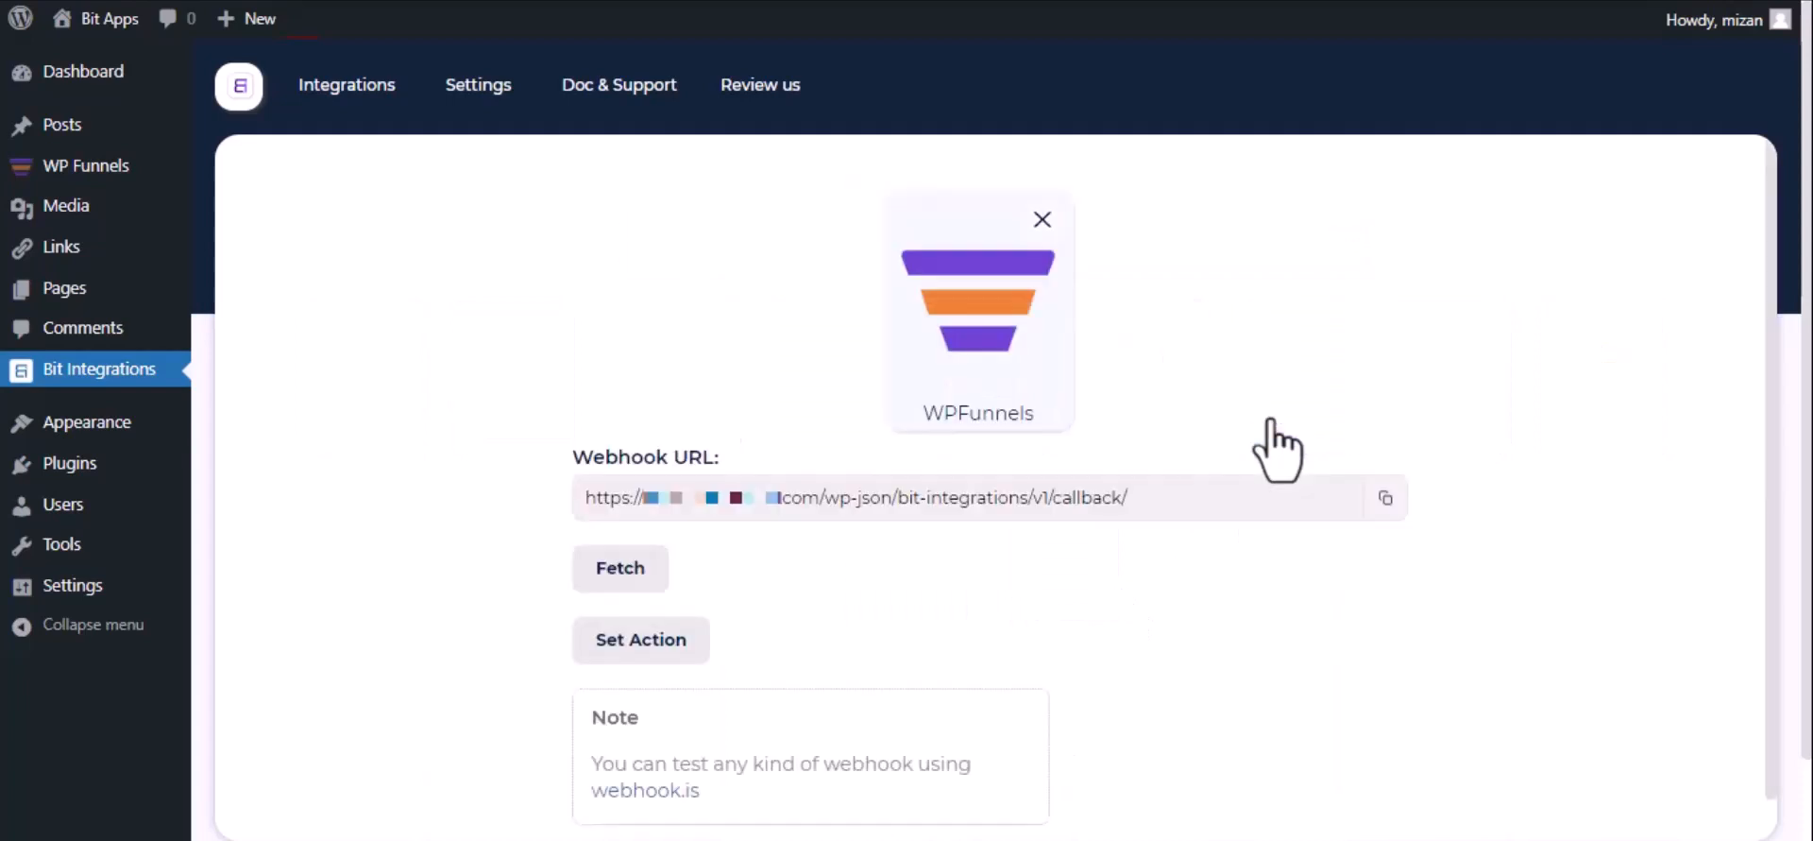
left_click(1384, 499)
left_click(599, 578)
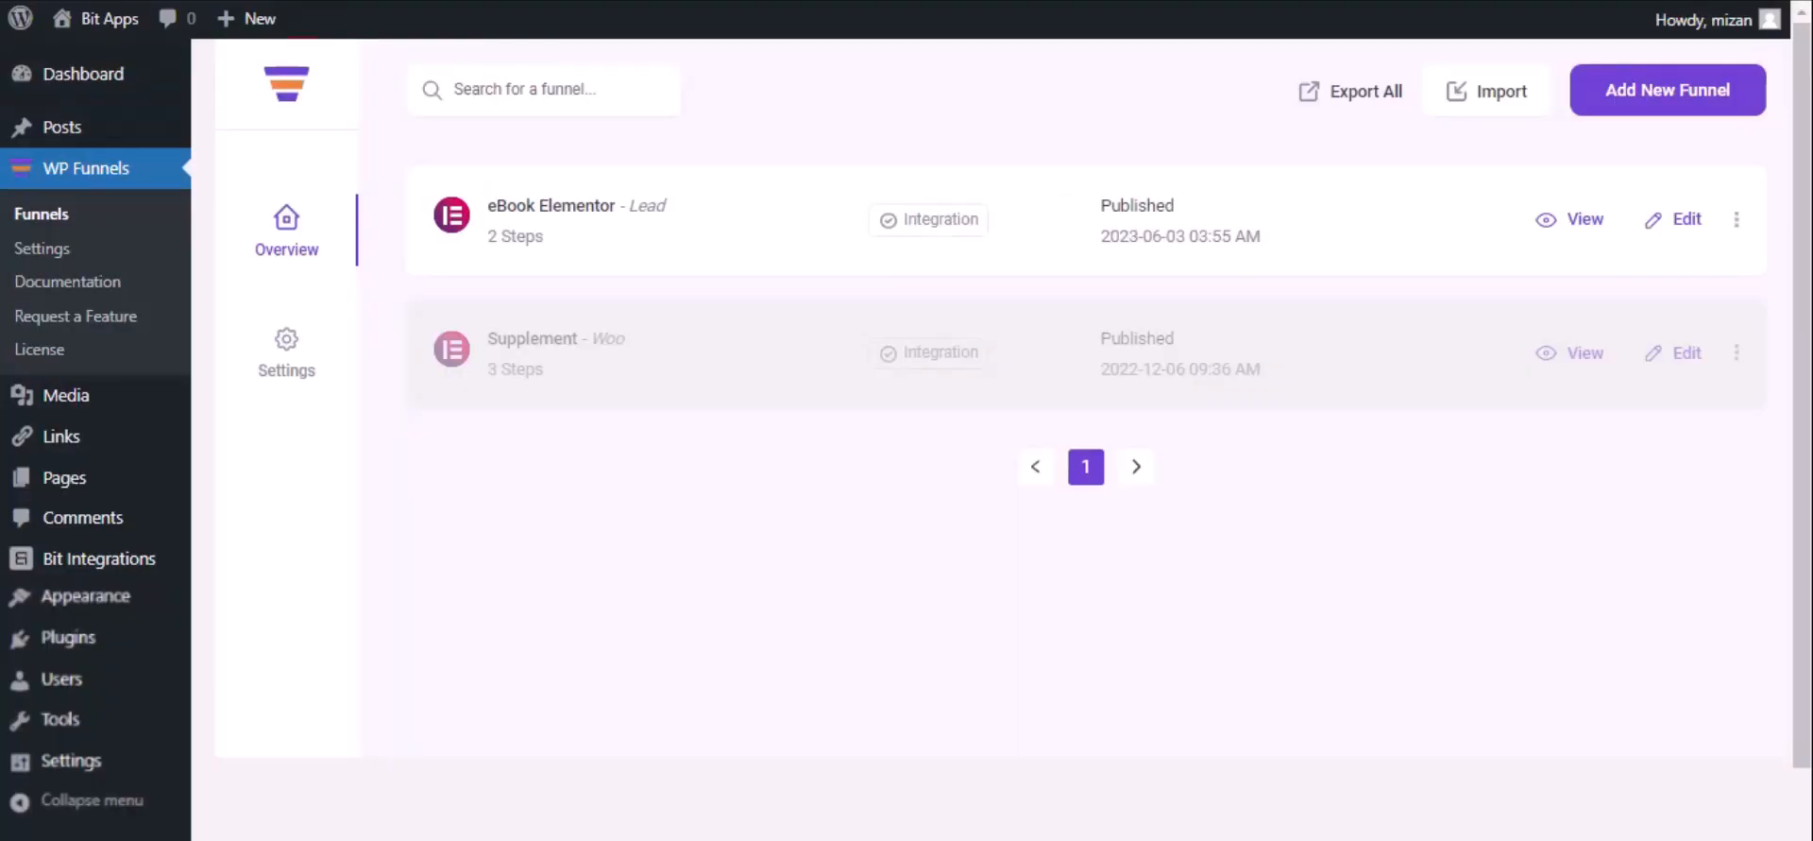
- Open the eBook Elementor funnel's webhook list and start adding a new webhook
left_click(1686, 220)
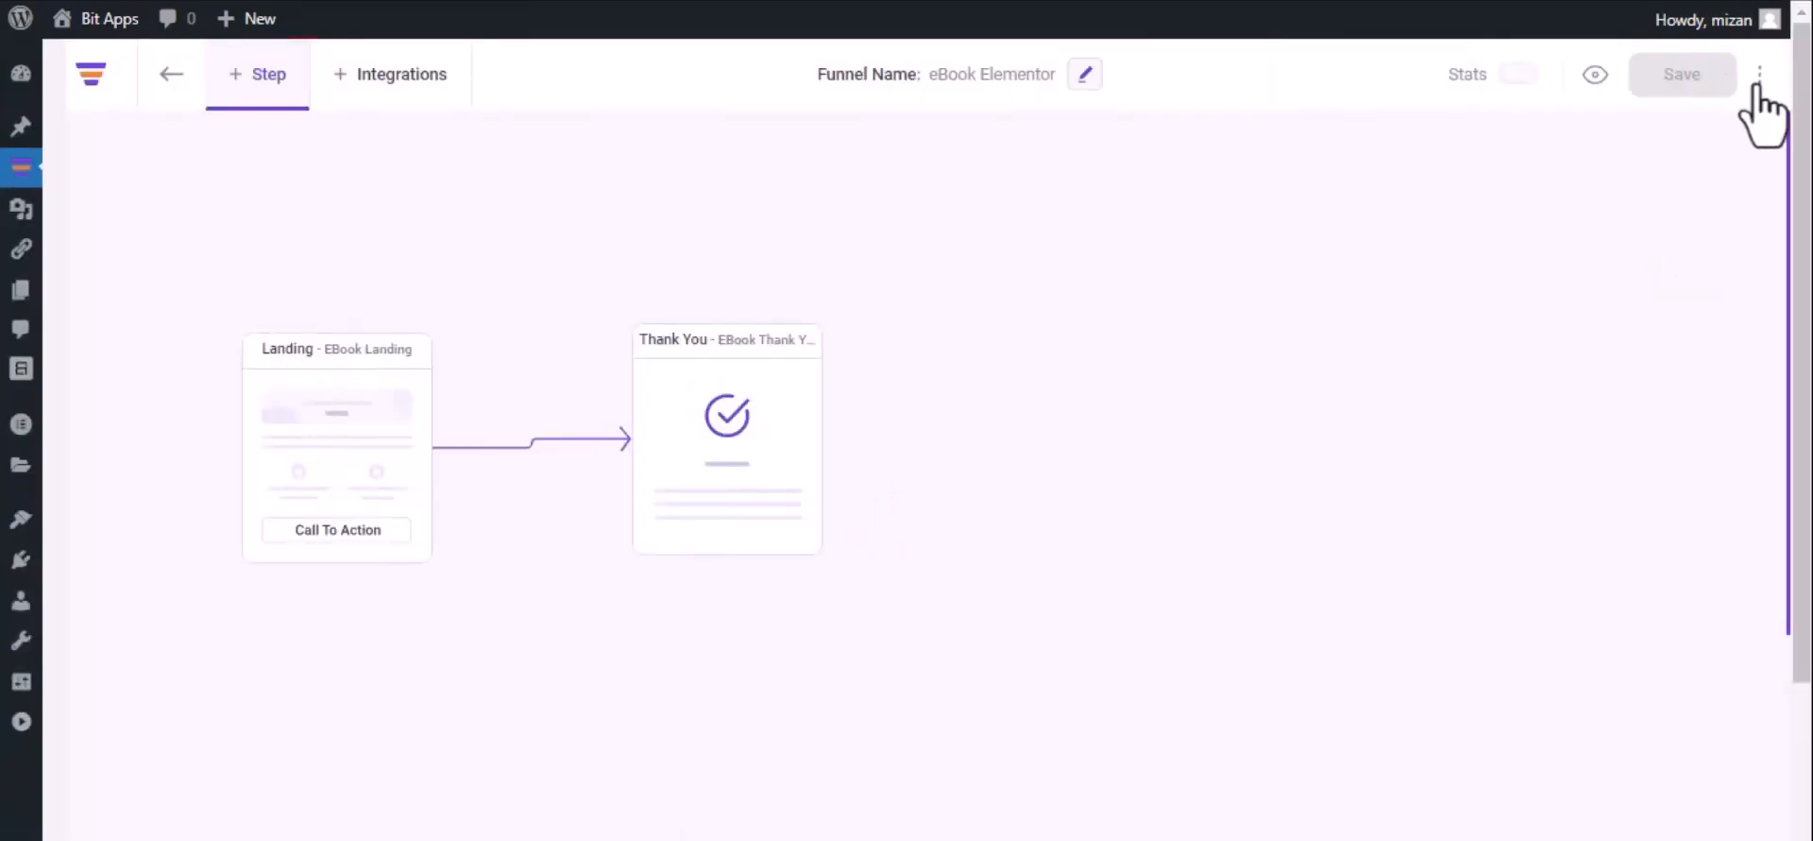
left_click(1757, 77)
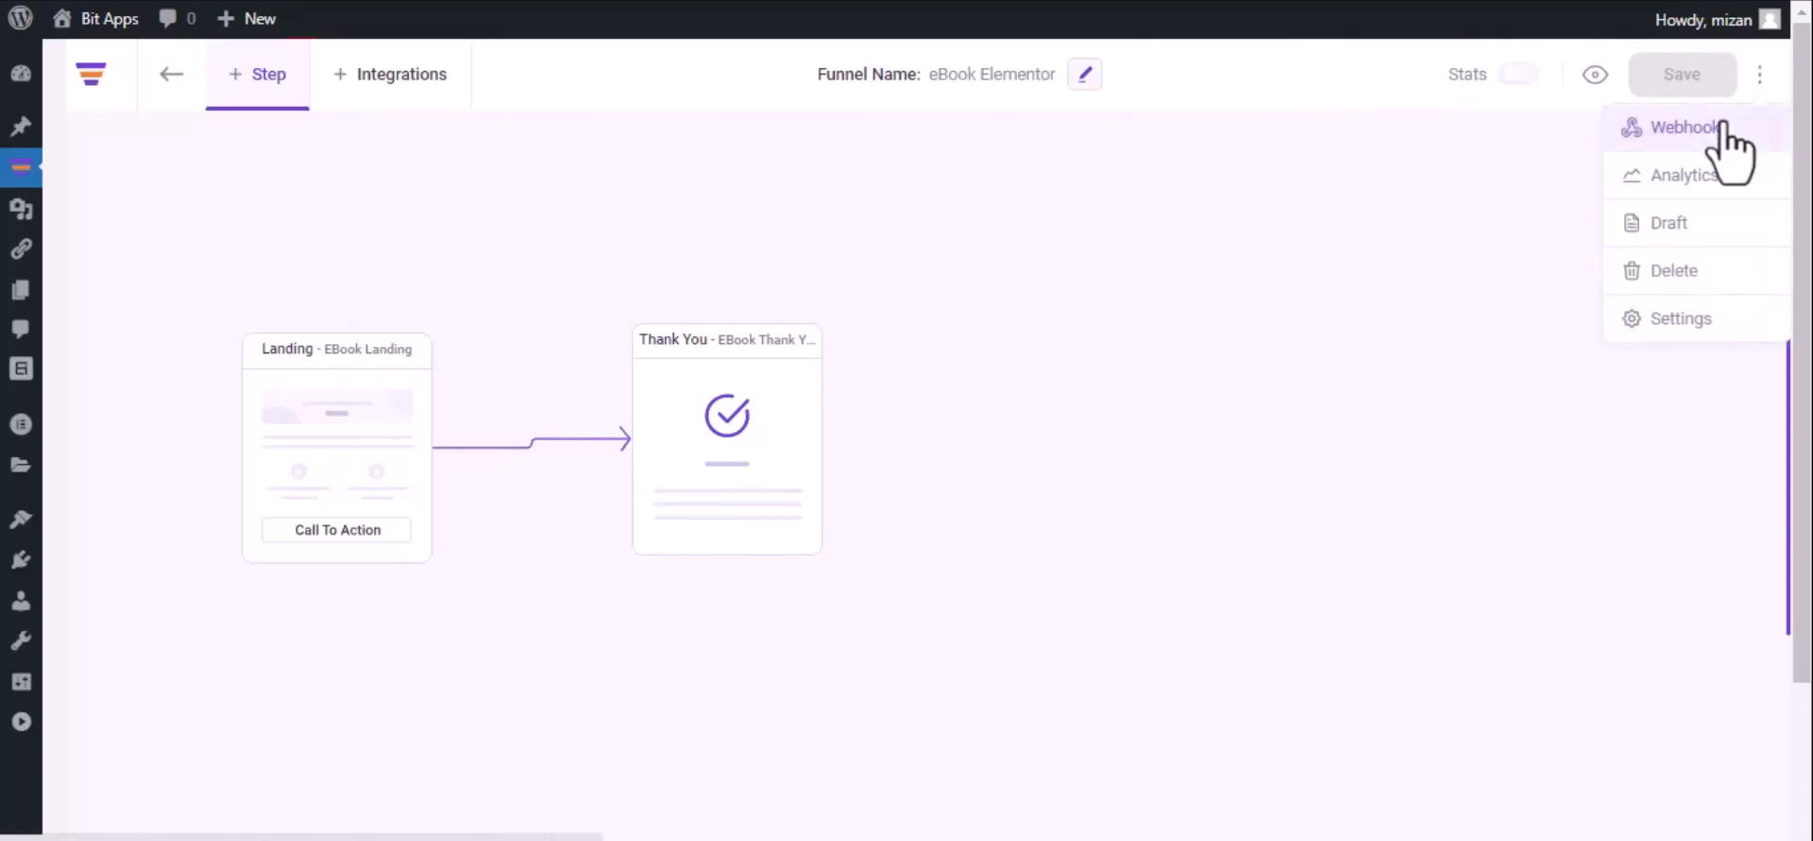
left_click(1720, 127)
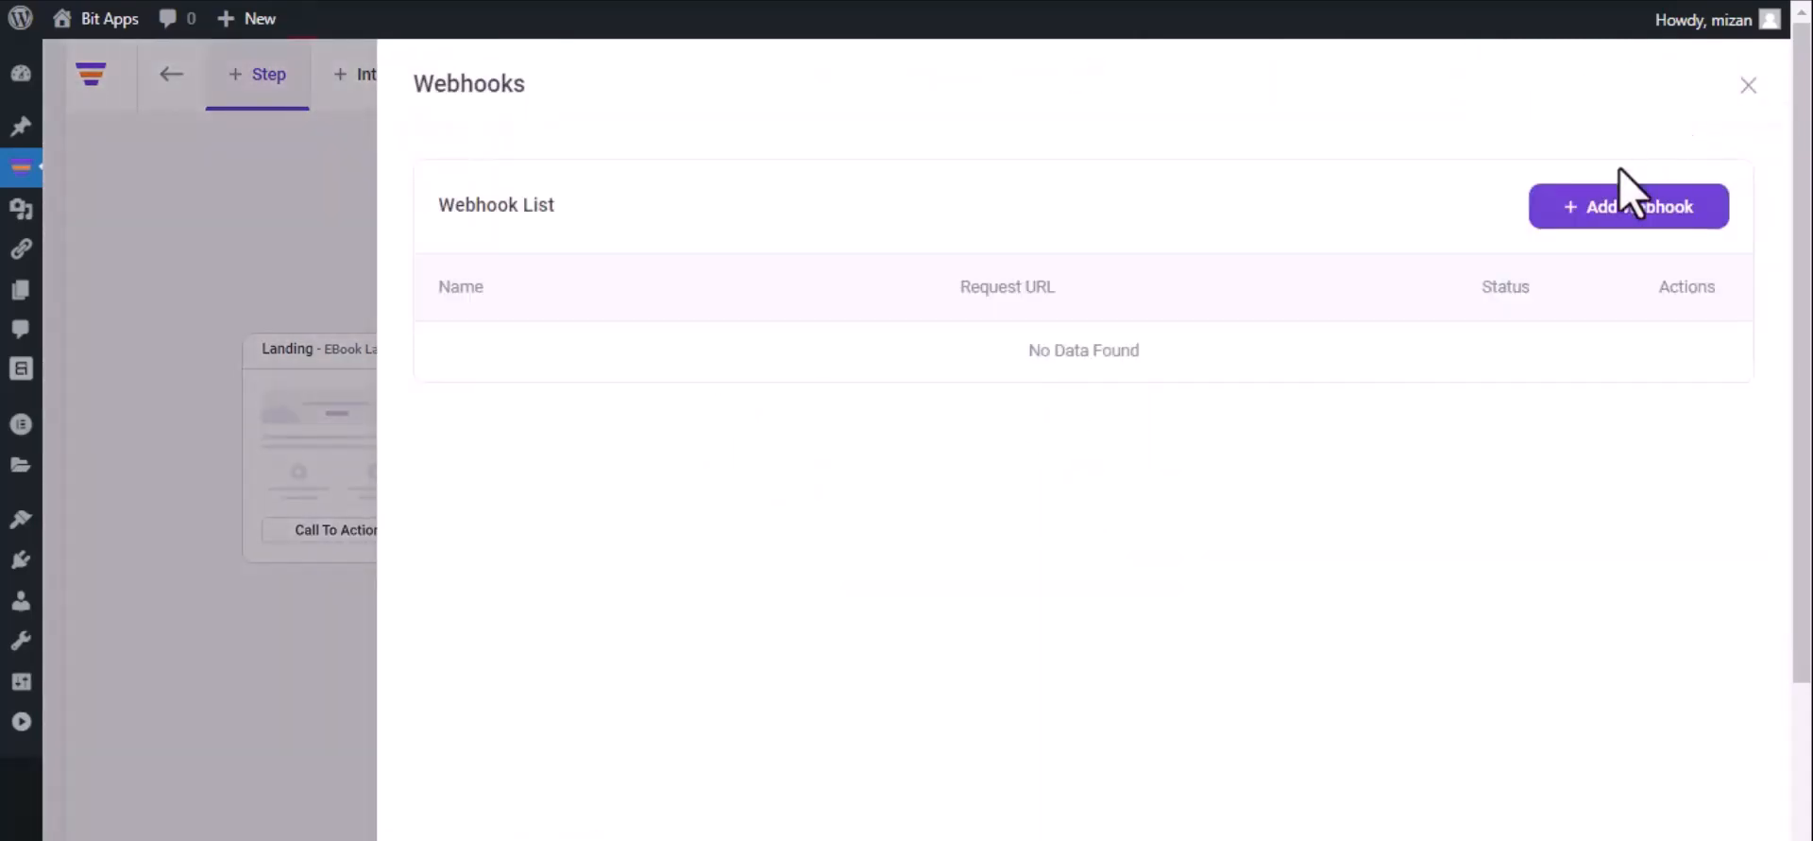
left_click(1617, 209)
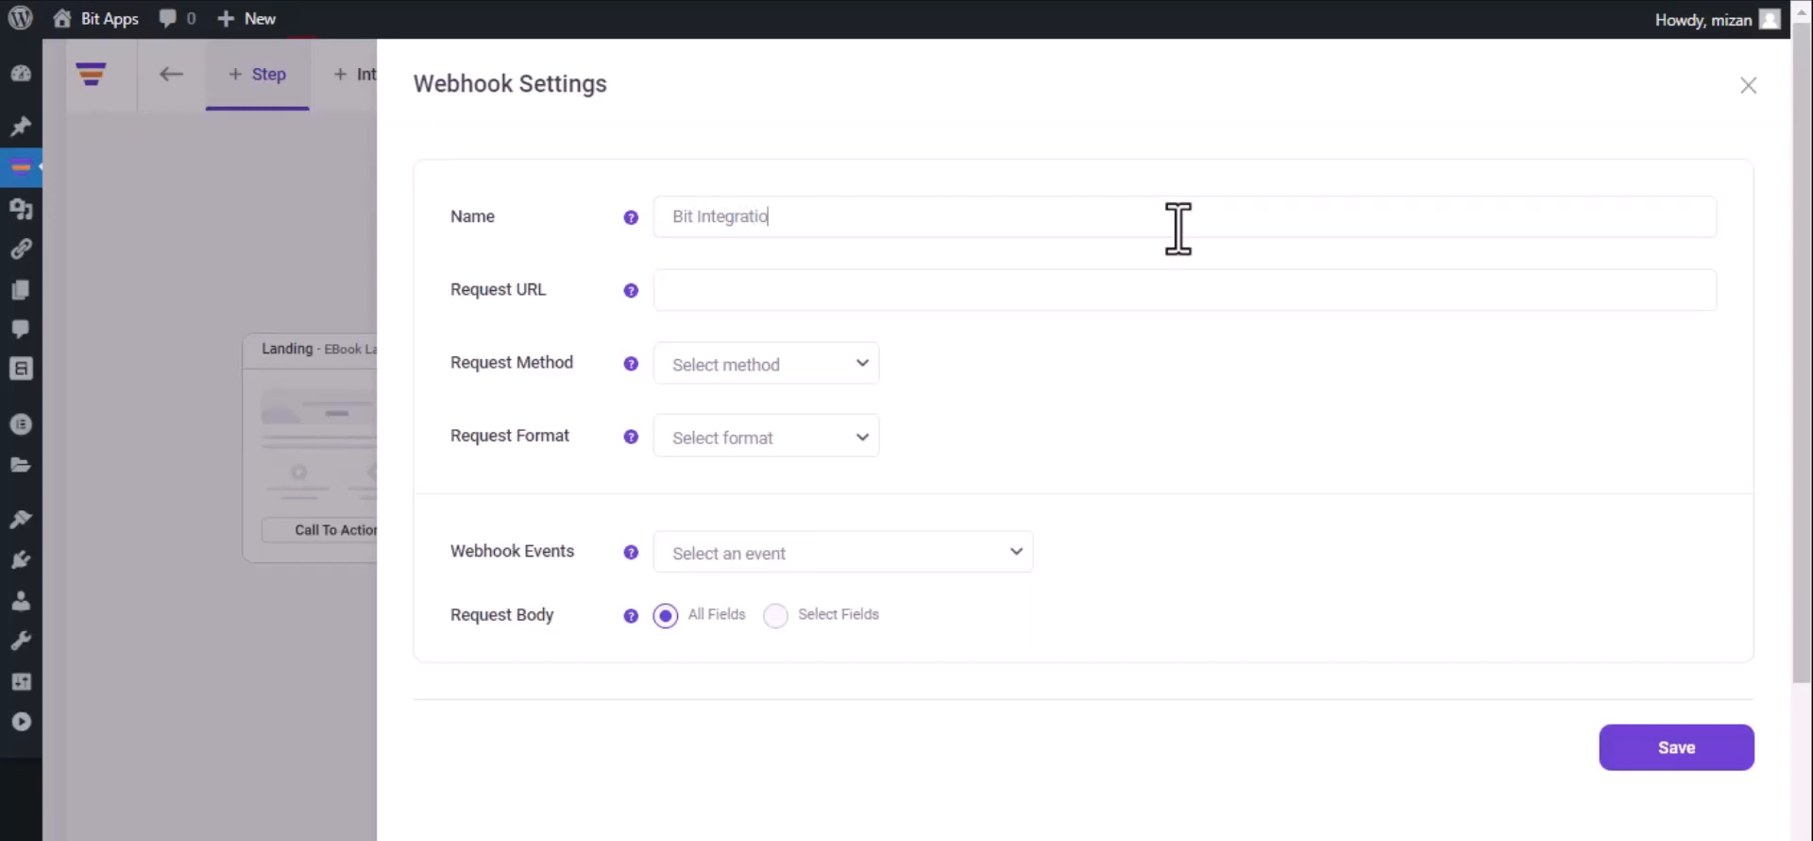
- Paste the webhook URL and set method POST, format JSON, event After Optin Form Submitted
left_click(902, 288)
key("ctrl+v")
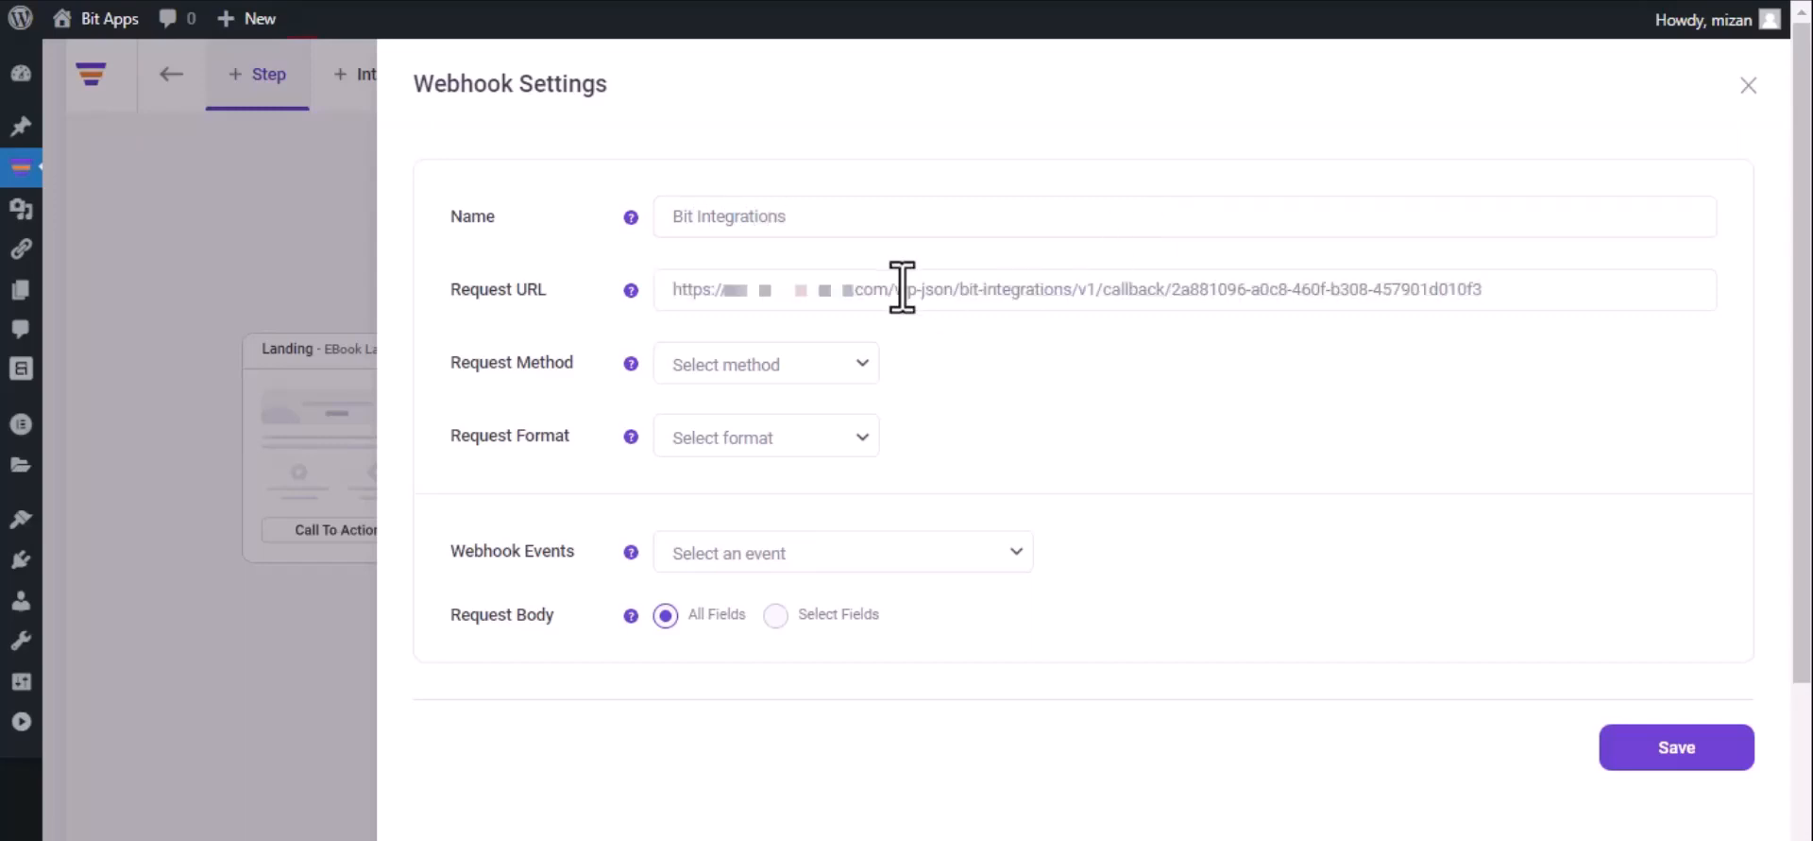
left_click(786, 378)
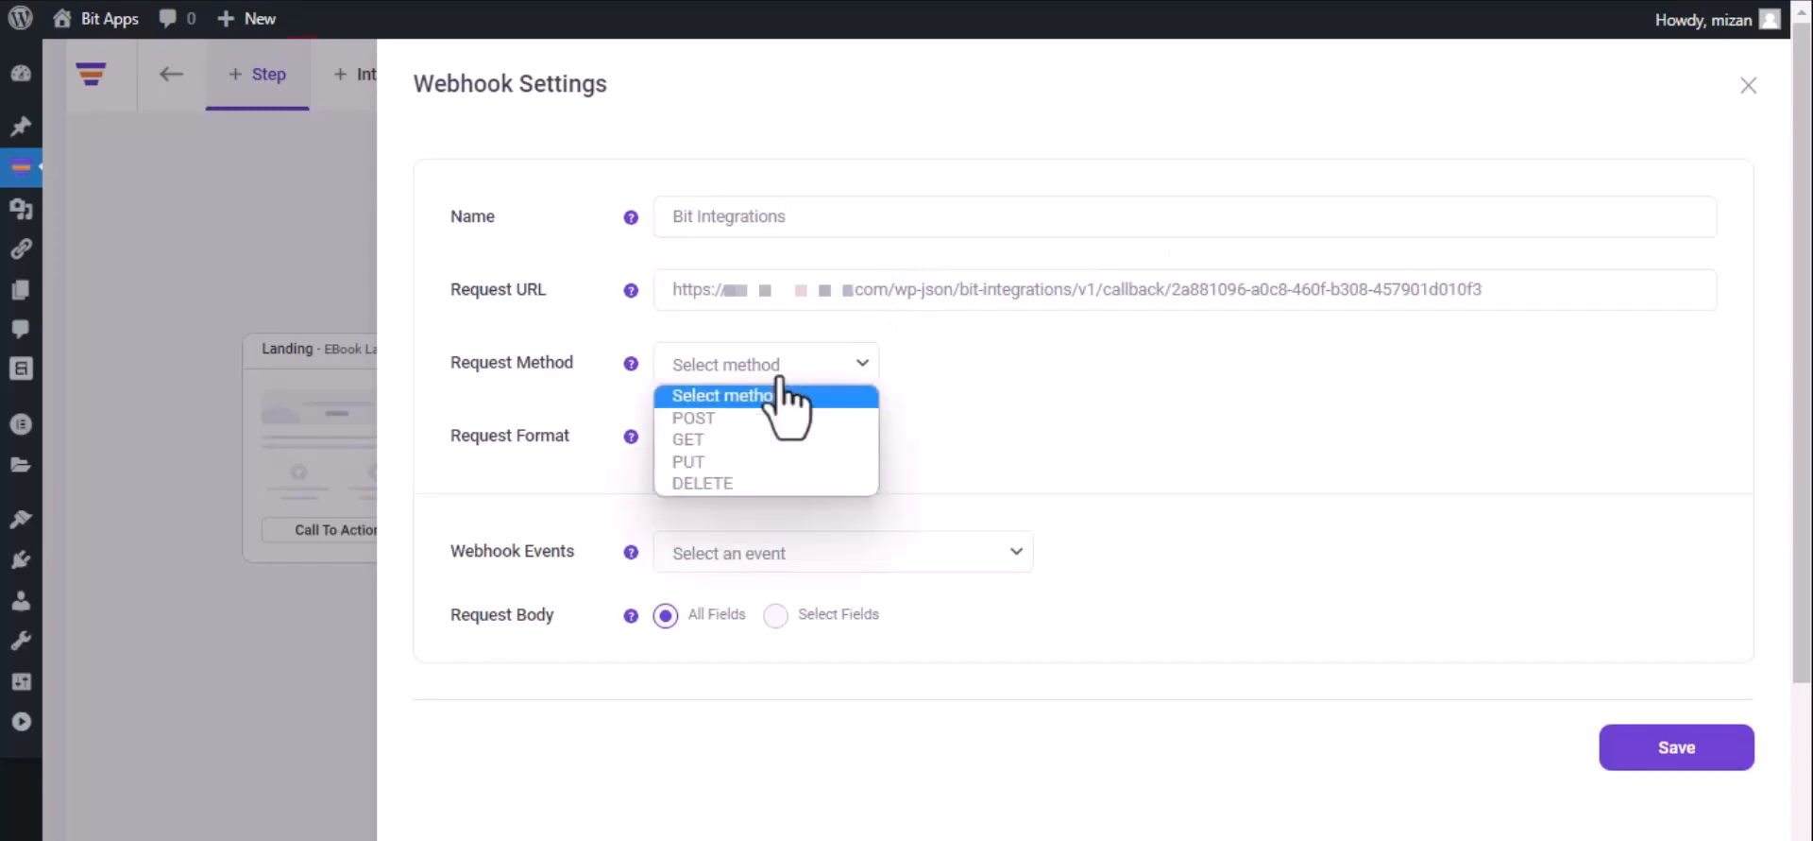
left_click(761, 421)
left_click(765, 434)
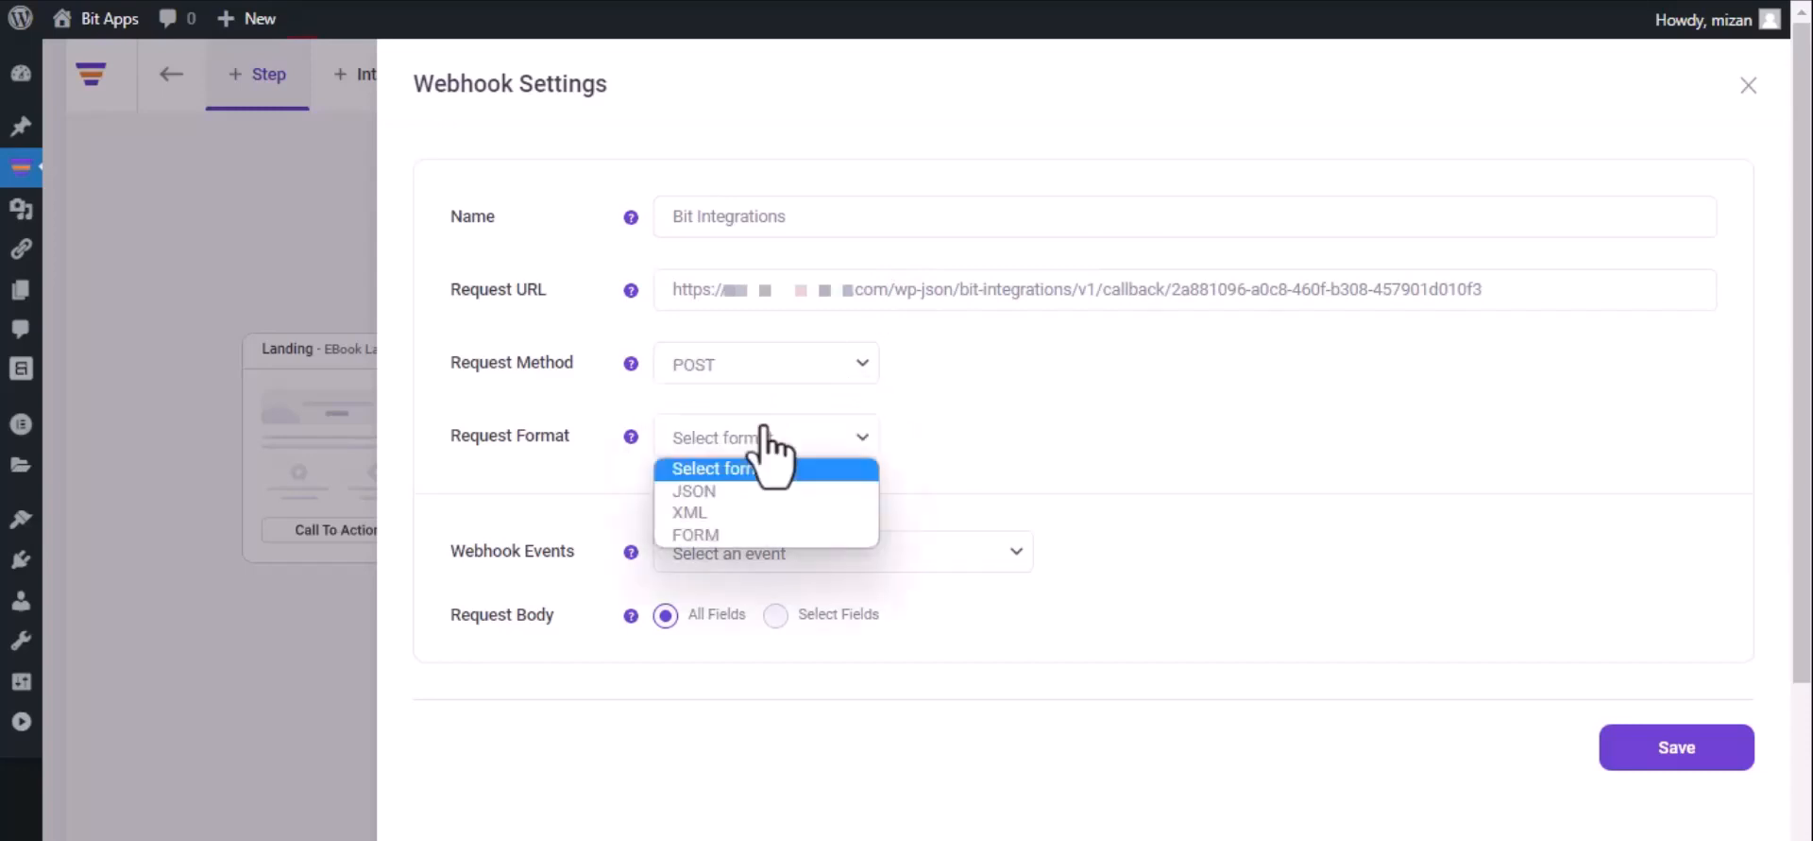
left_click(755, 491)
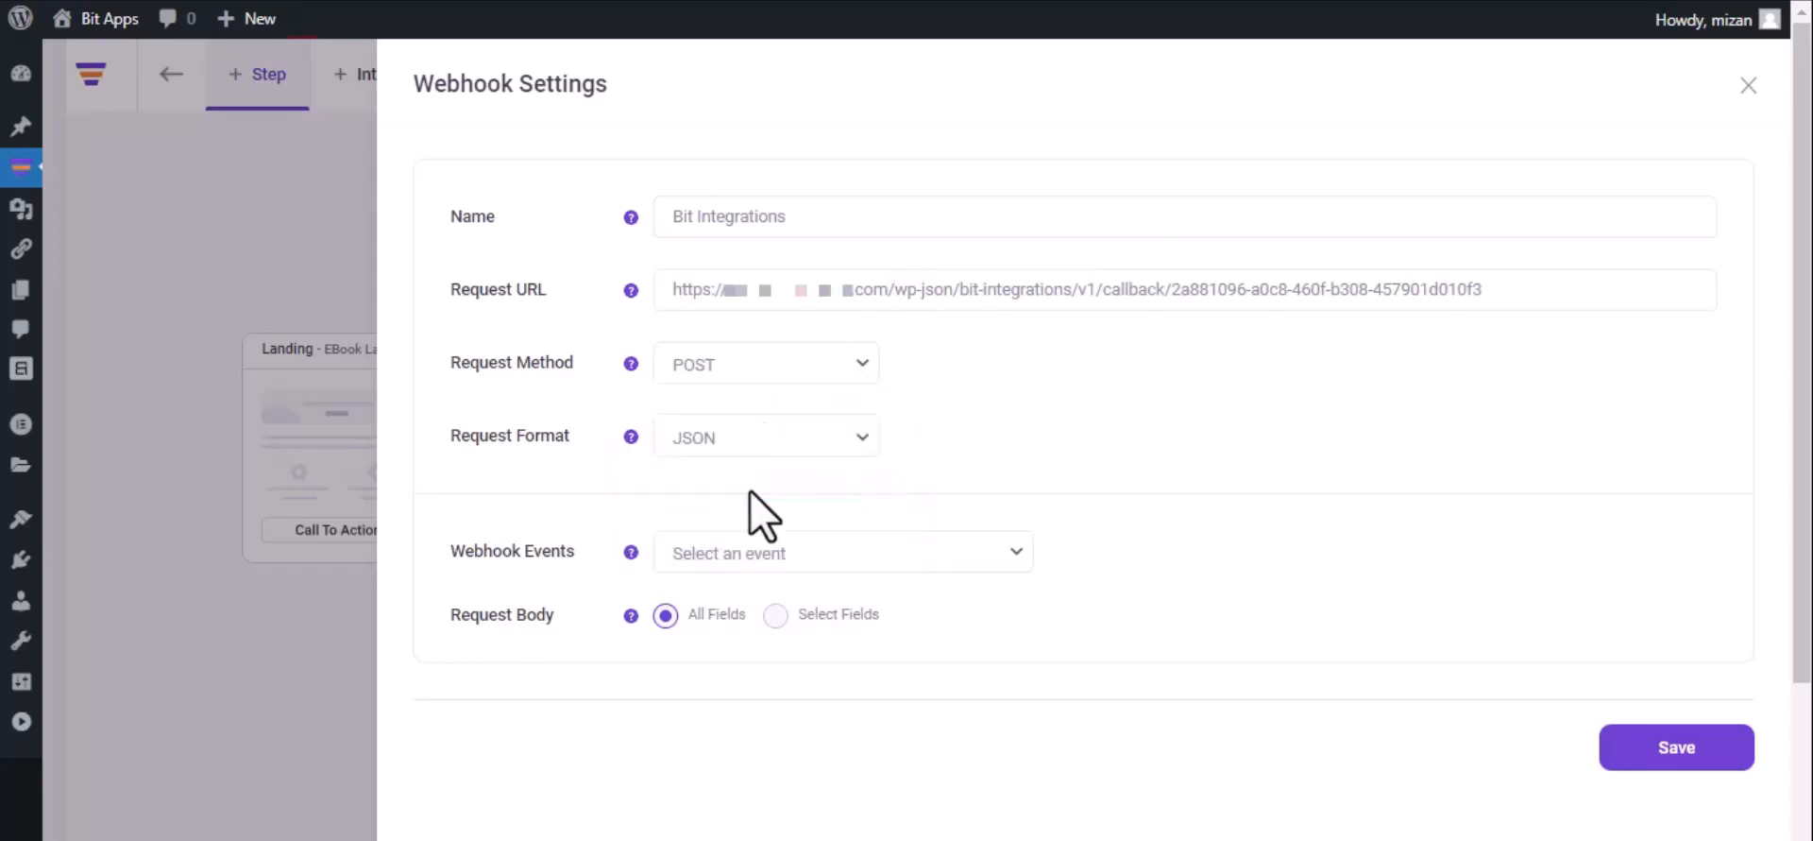
left_click(795, 553)
left_click(795, 608)
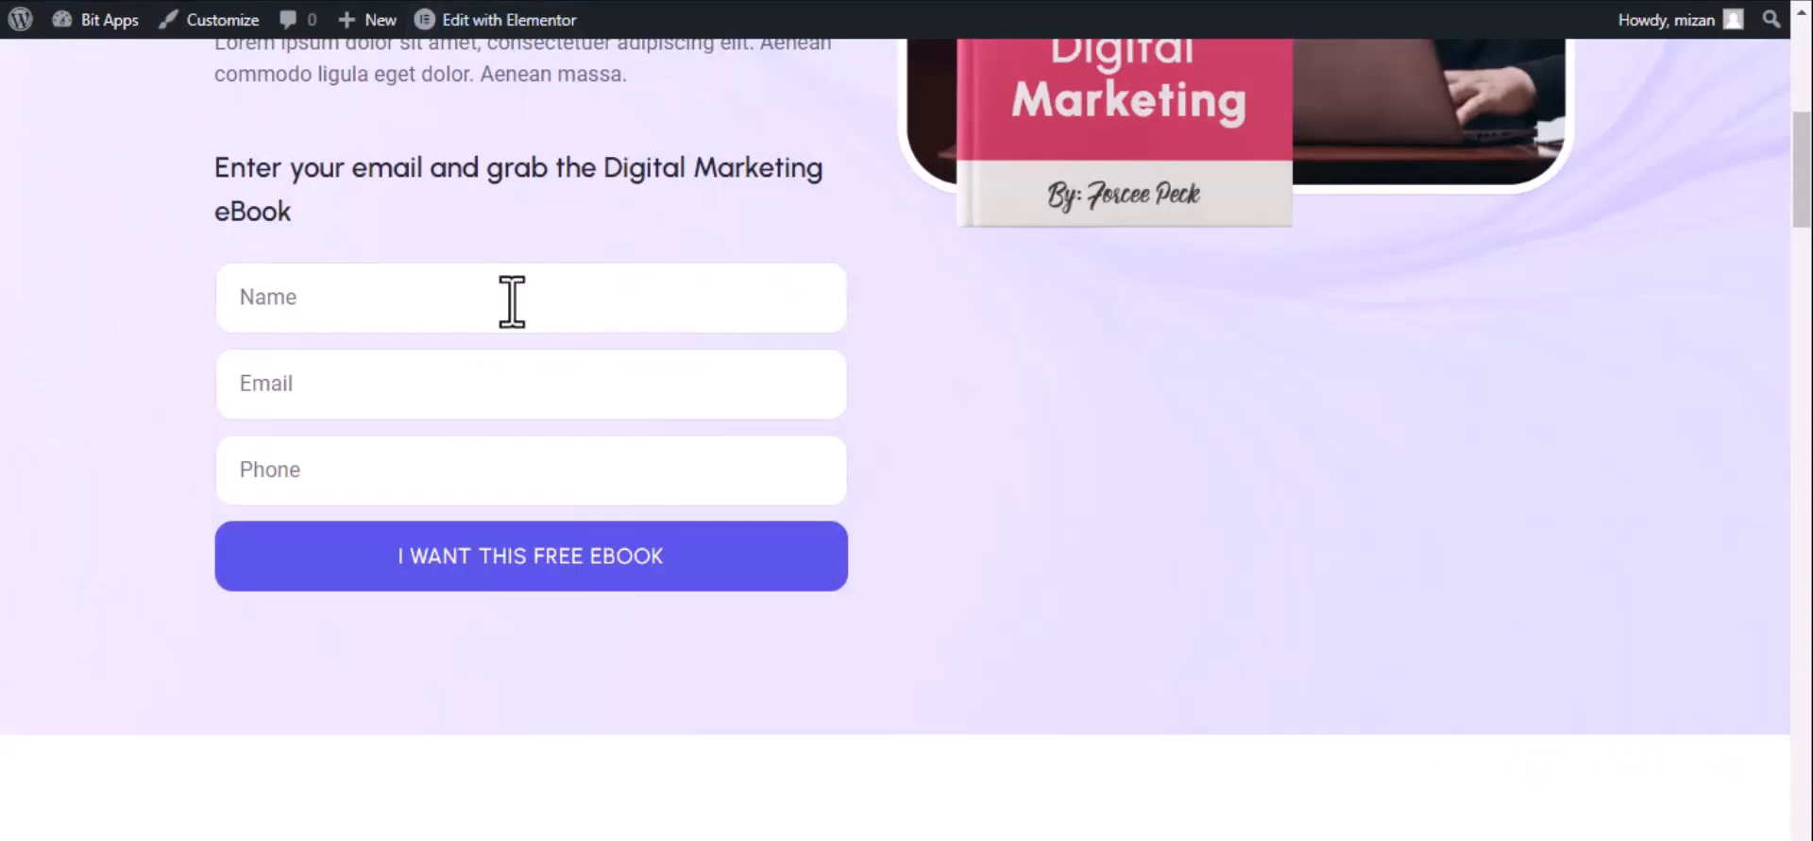
left_click(512, 302)
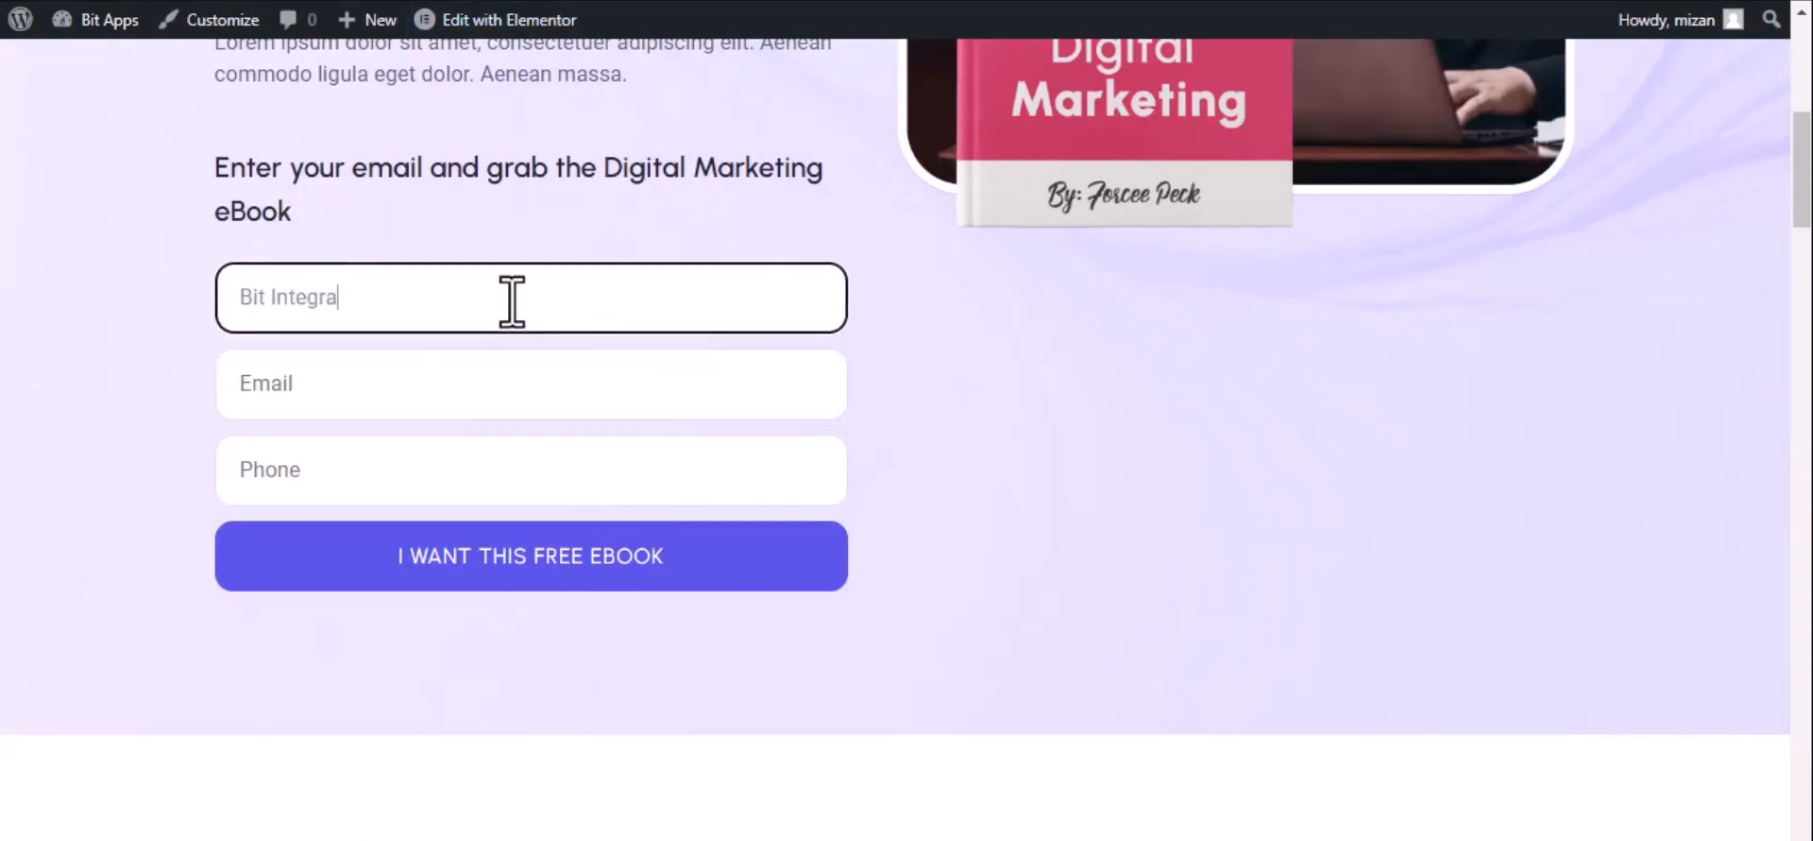
- Submit the eBook optin form with name 'Bit Integrations', a test email and phone, then return to Bit Integrations
type("Bit Integrations")
left_click(401, 401)
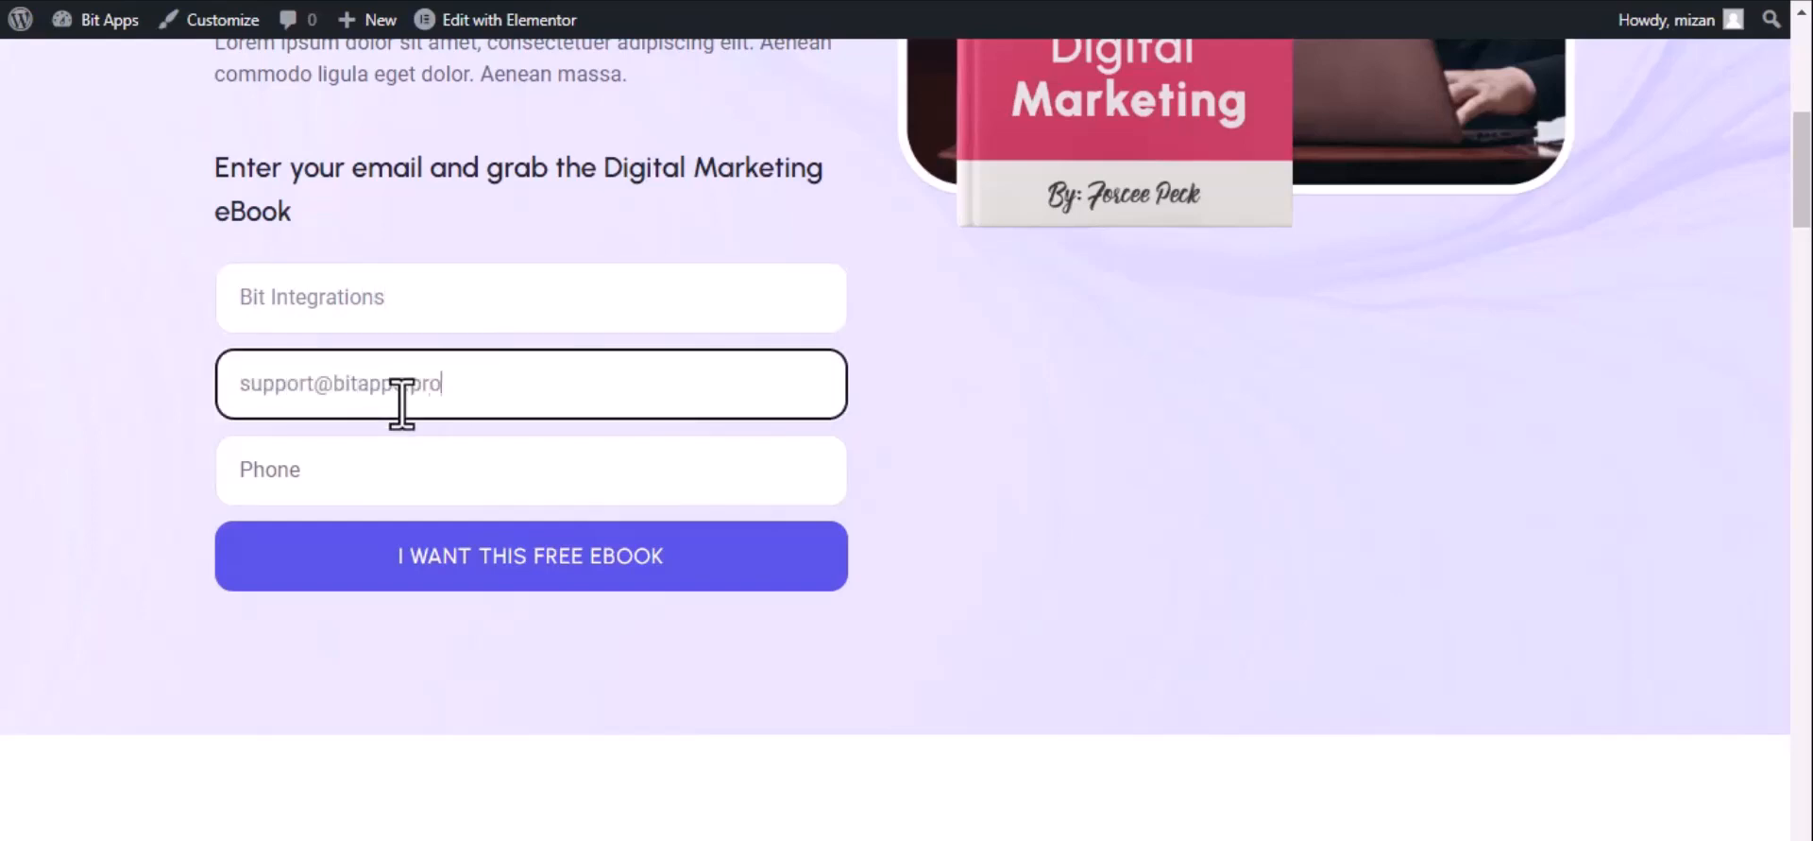
left_click(405, 469)
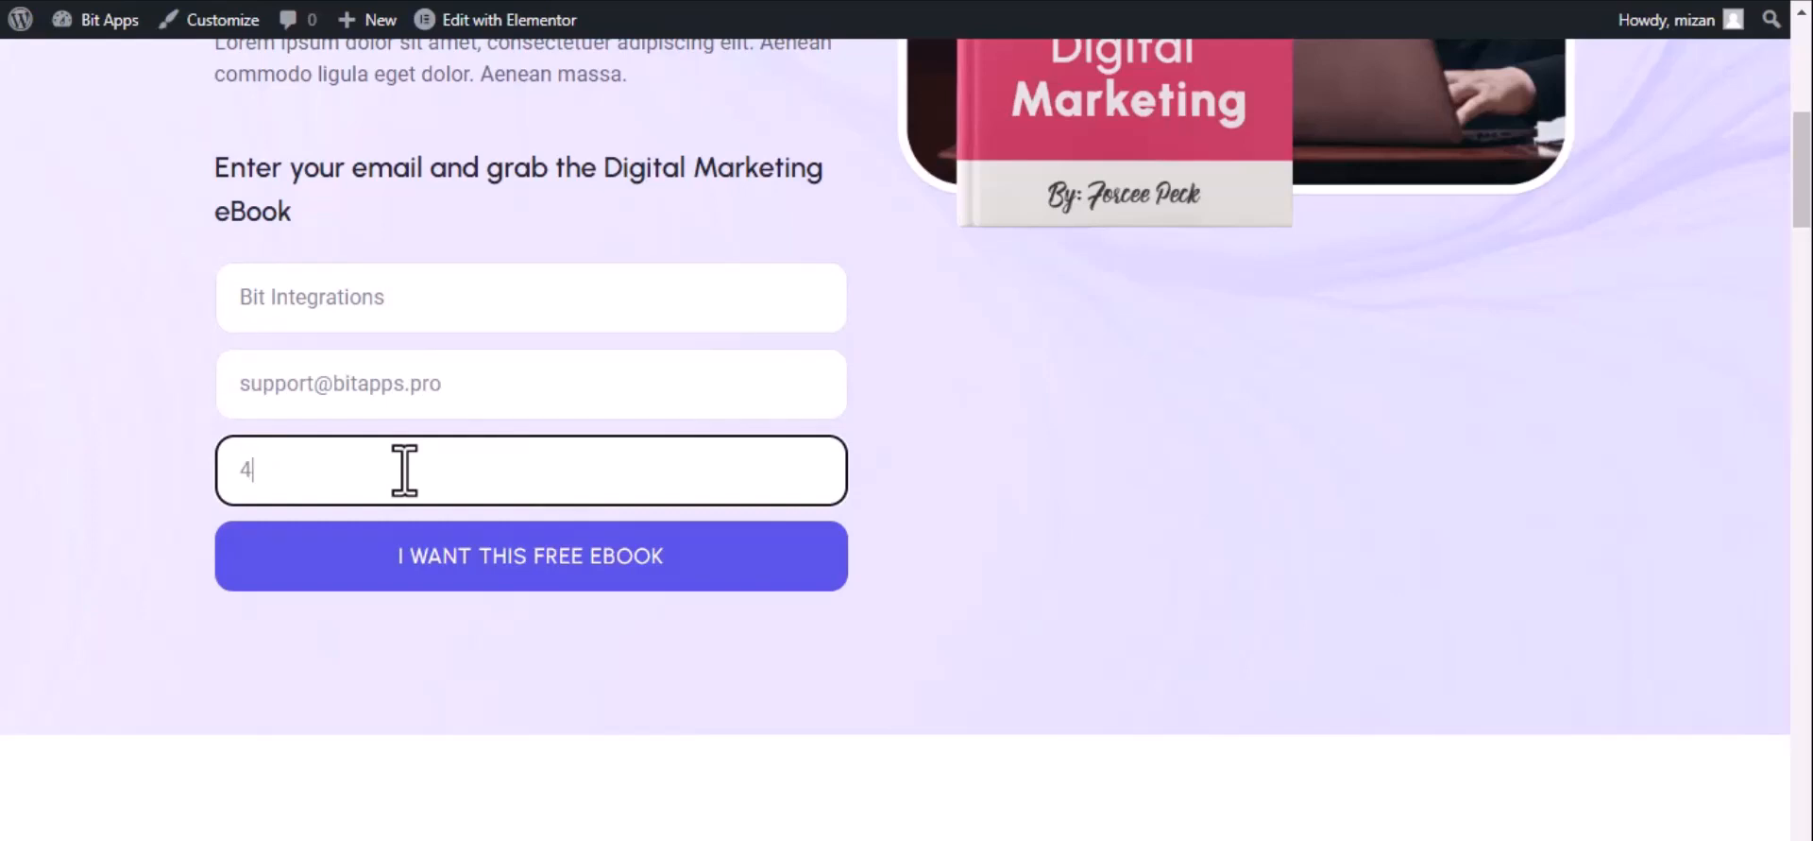
left_click(465, 559)
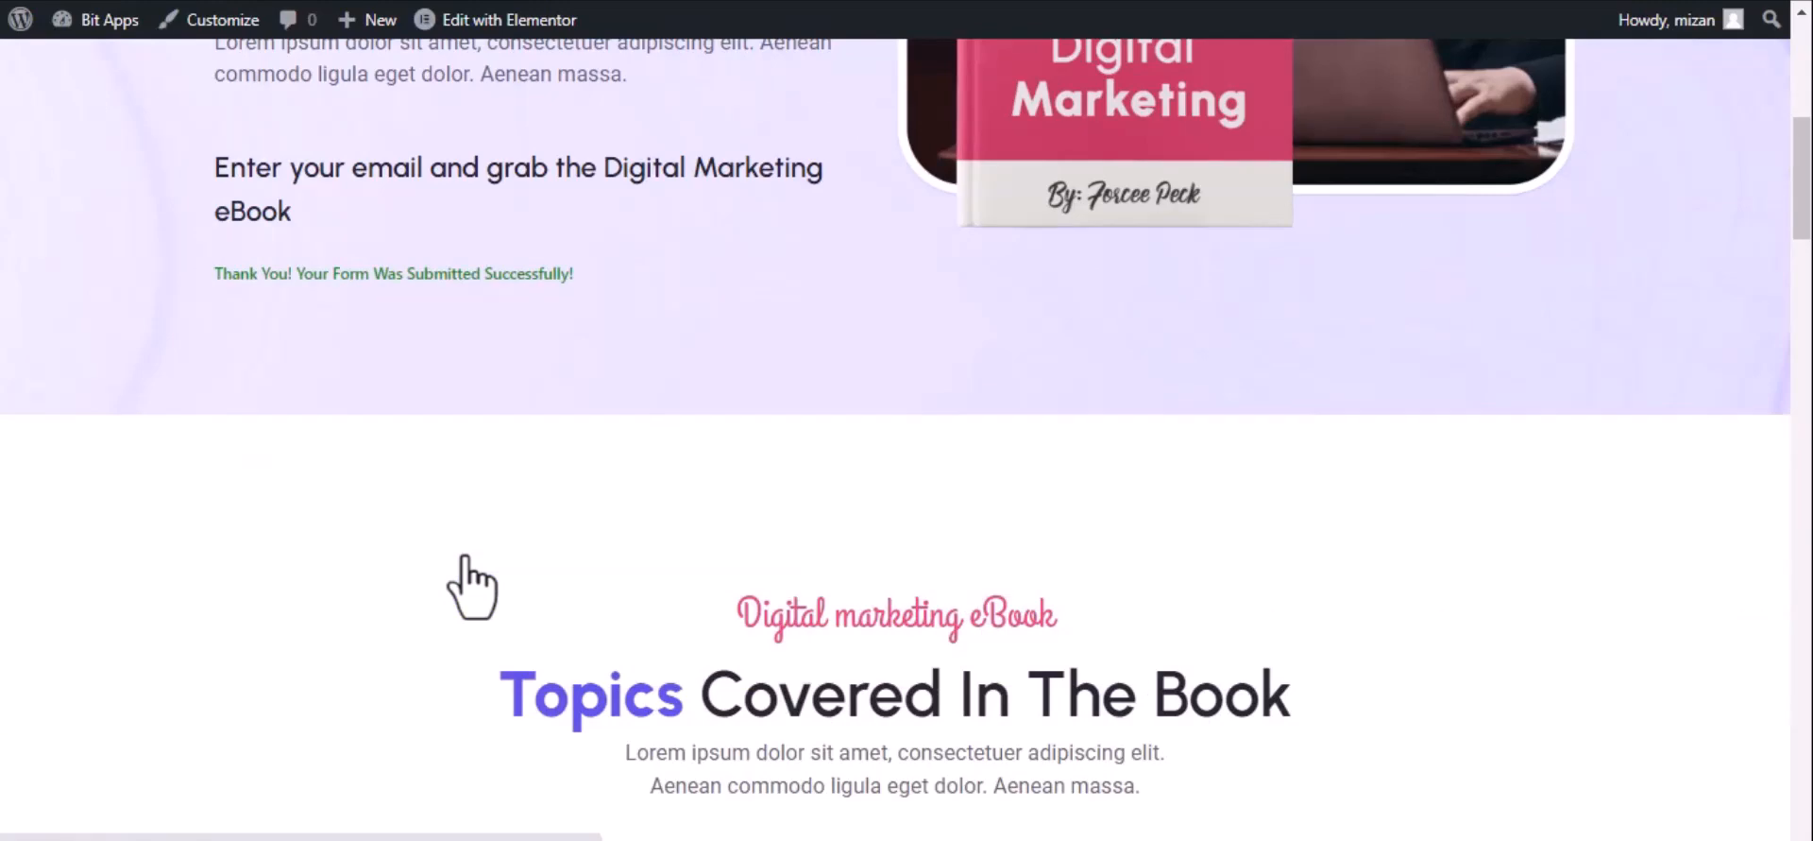
left_click(123, 1)
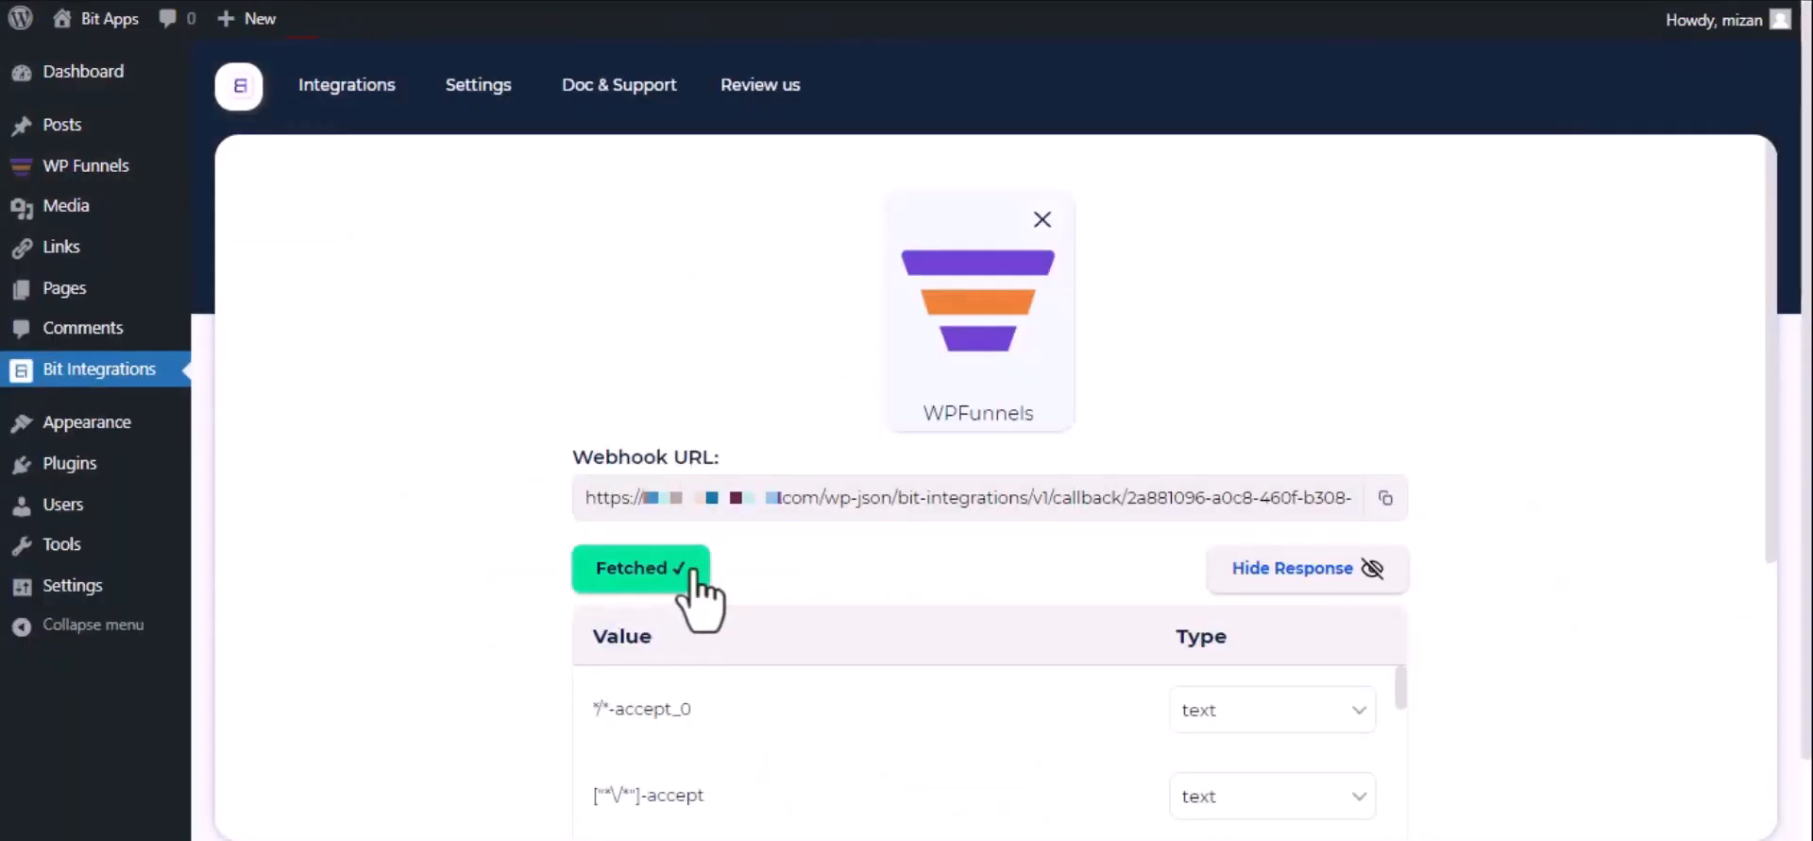
- Choose Google Sheet as the action and follow the Google API Console link
scroll(638, 612, "down", 1)
scroll(638, 612, "down", 4)
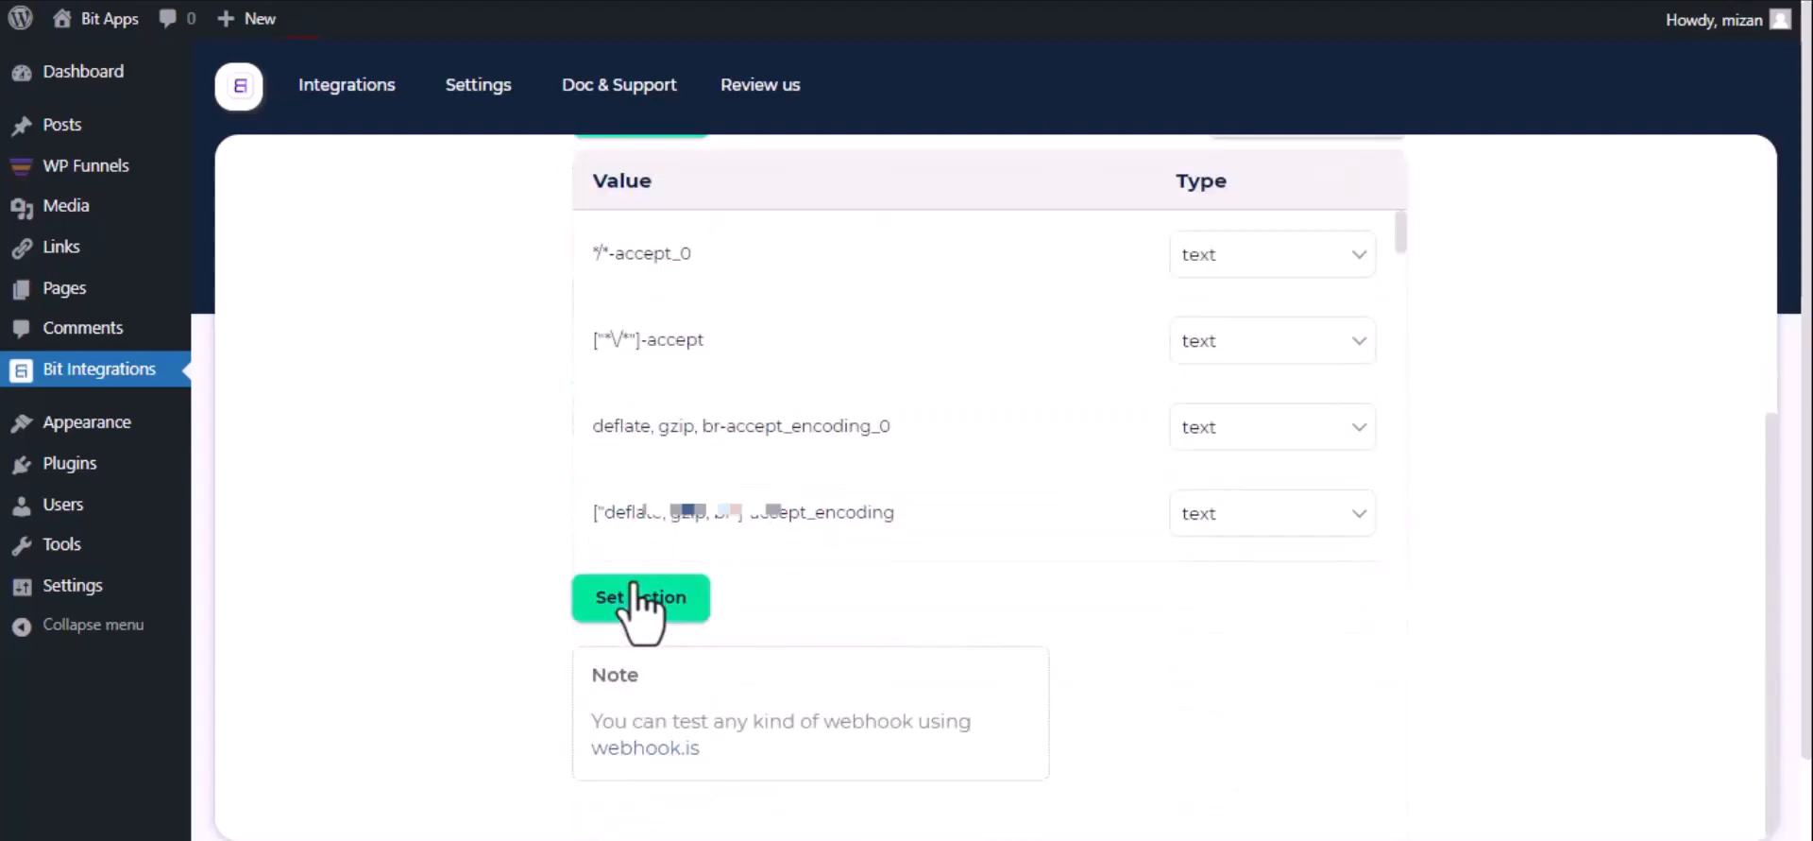
left_click(643, 605)
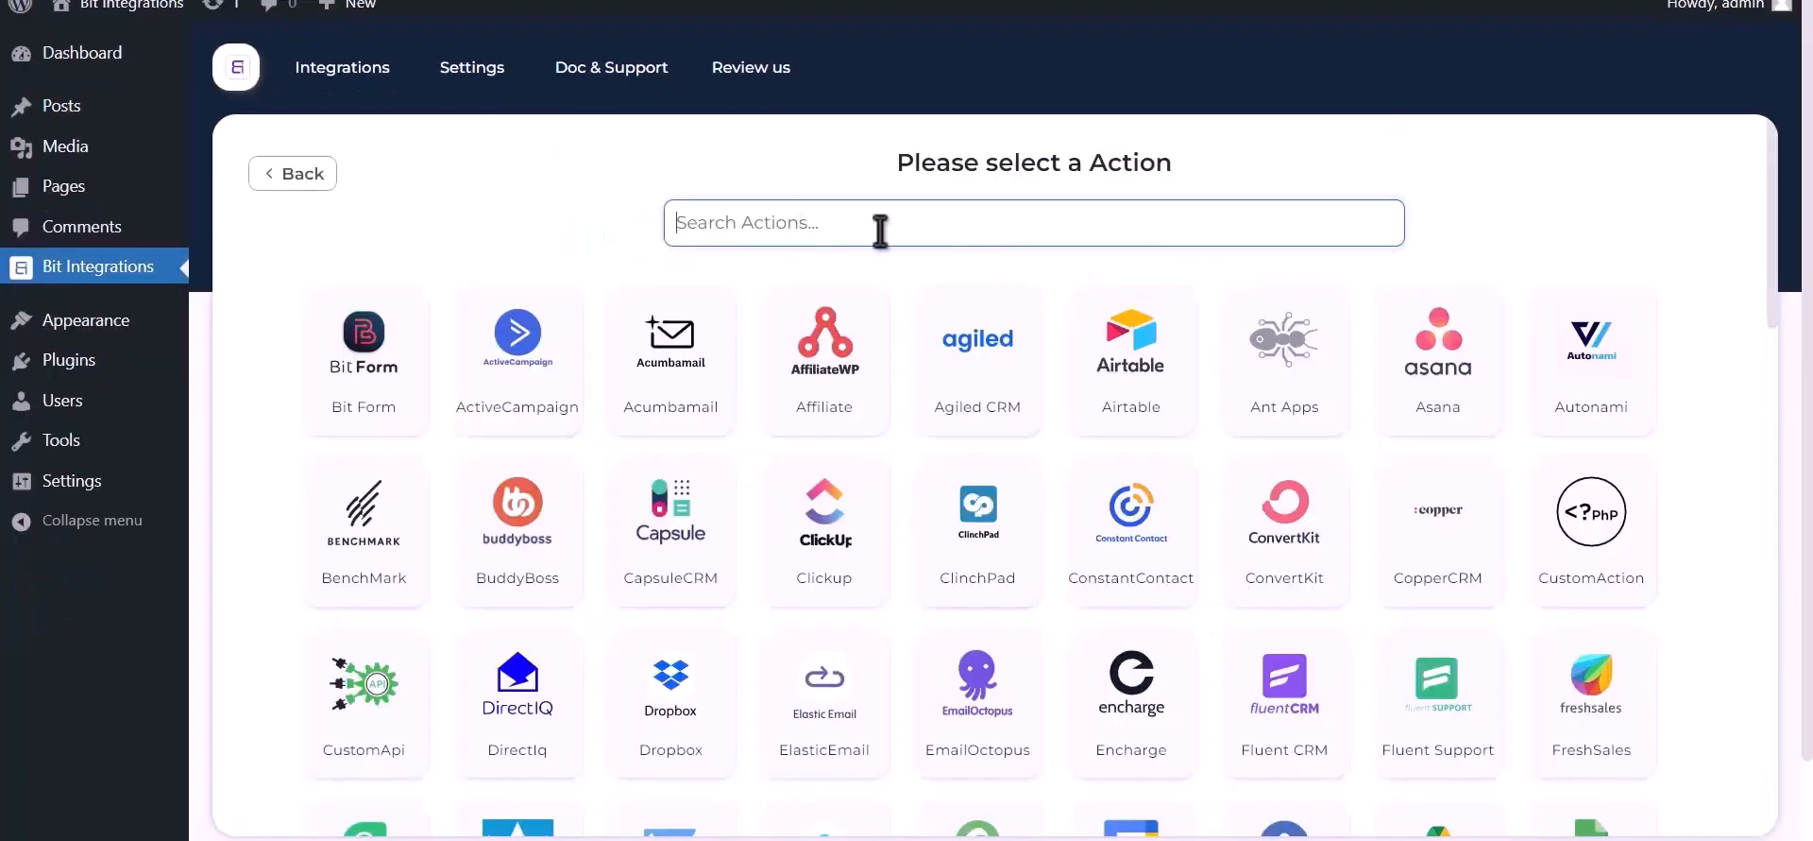
type("goog")
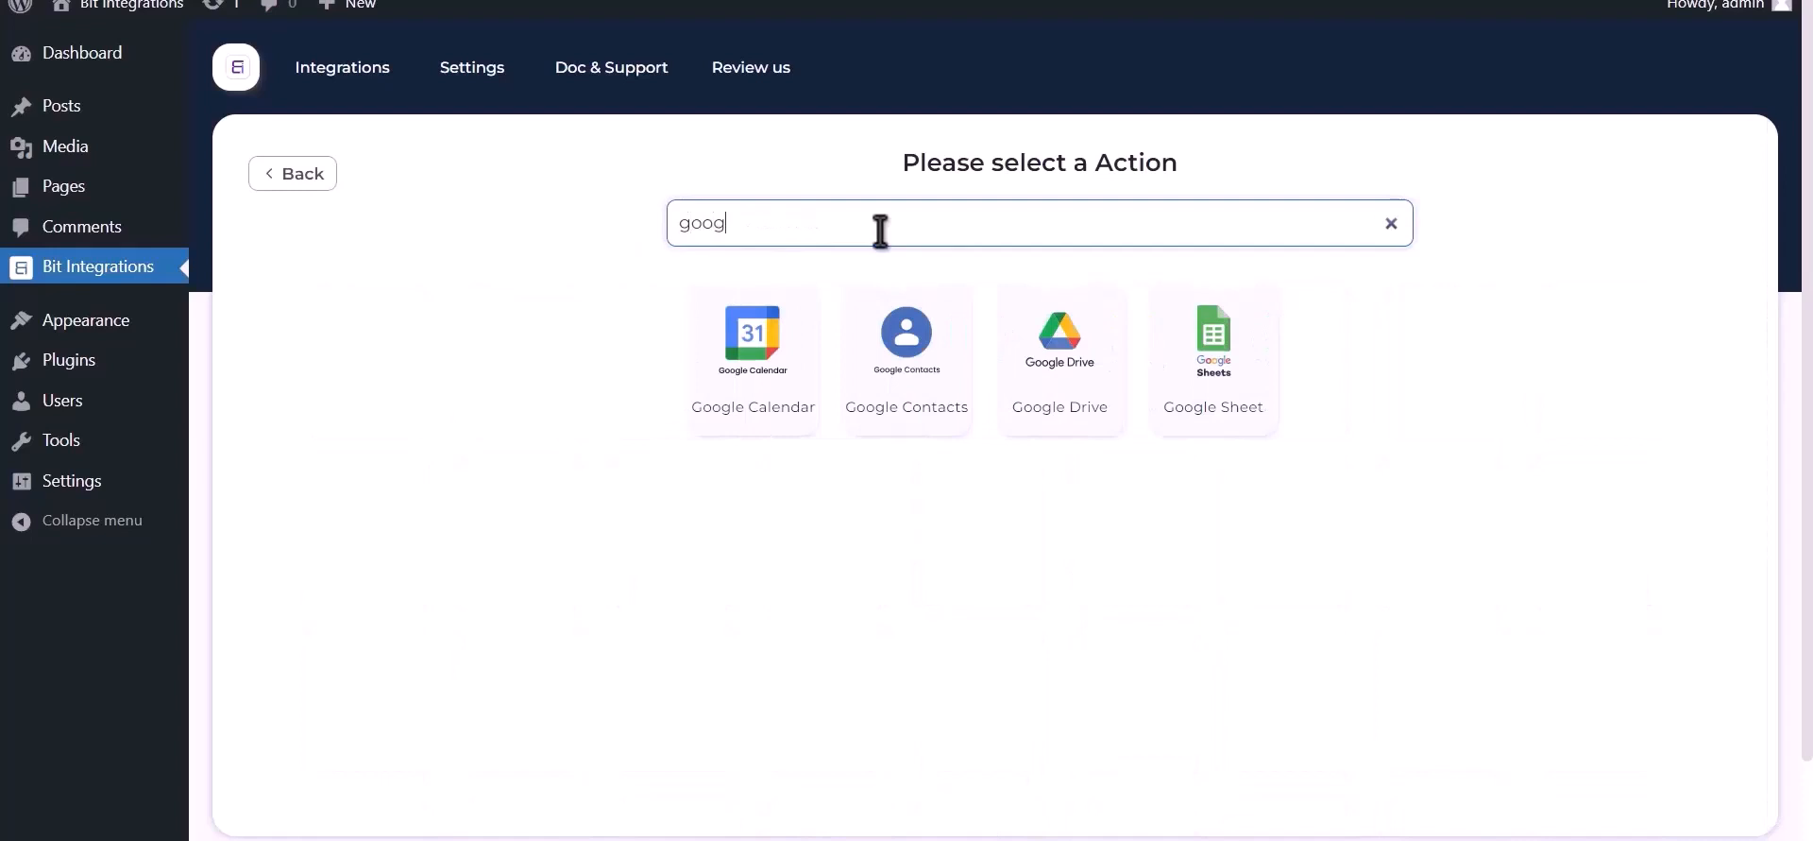
type("le sheet")
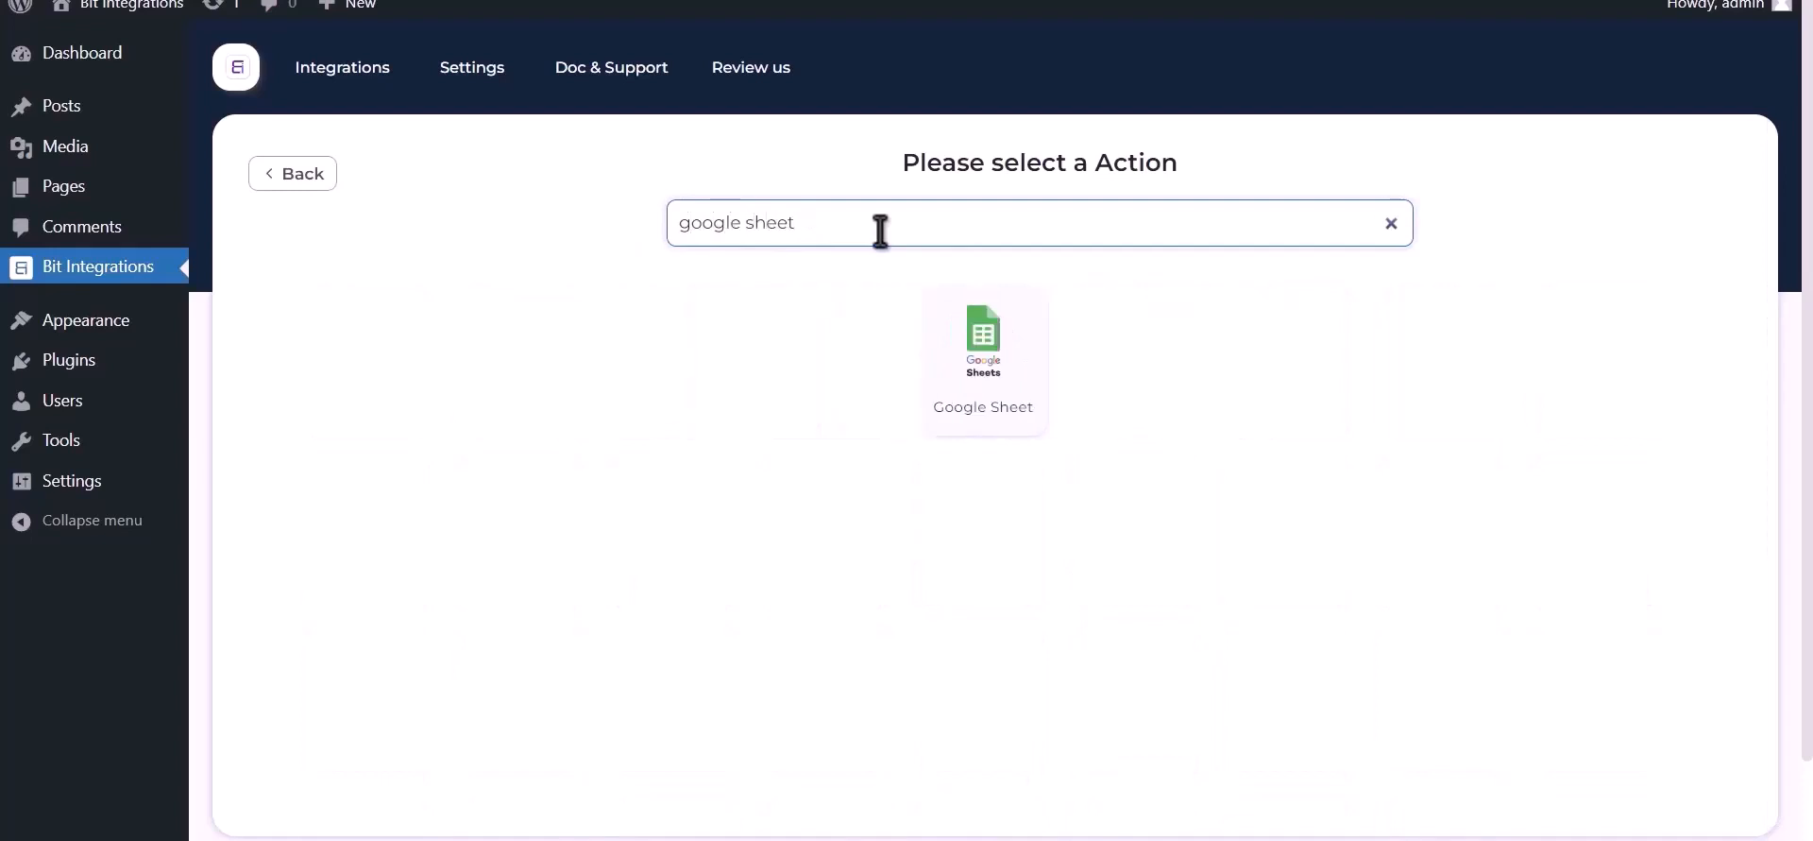
left_click(983, 364)
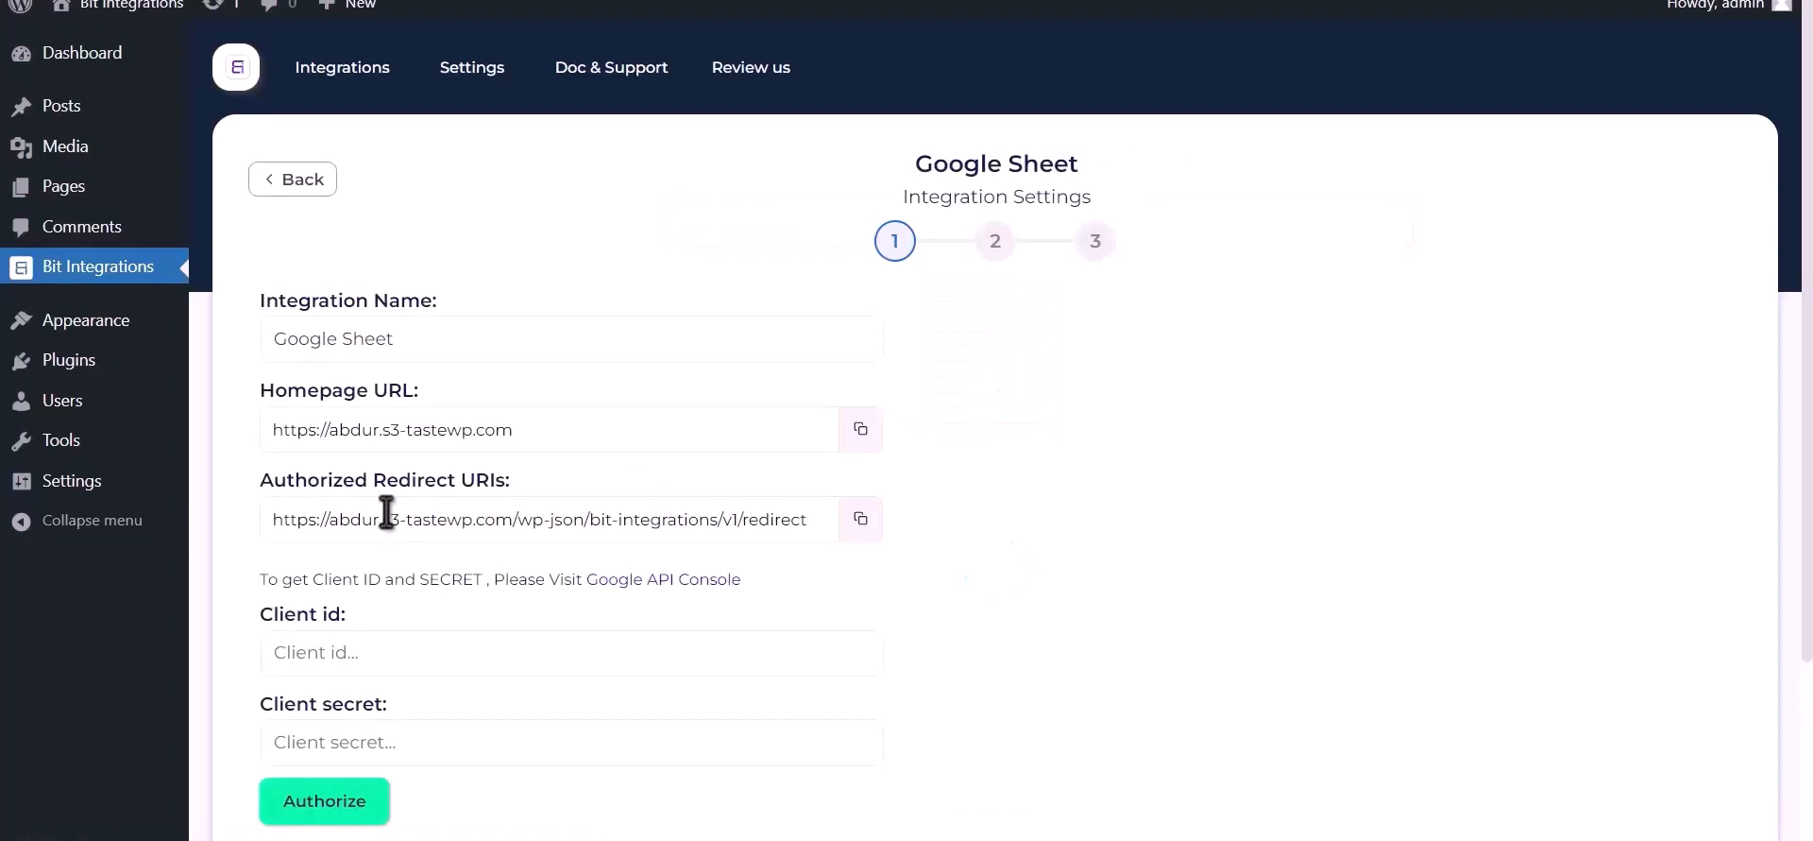
left_click_drag(259, 579, 637, 585)
left_click(635, 582)
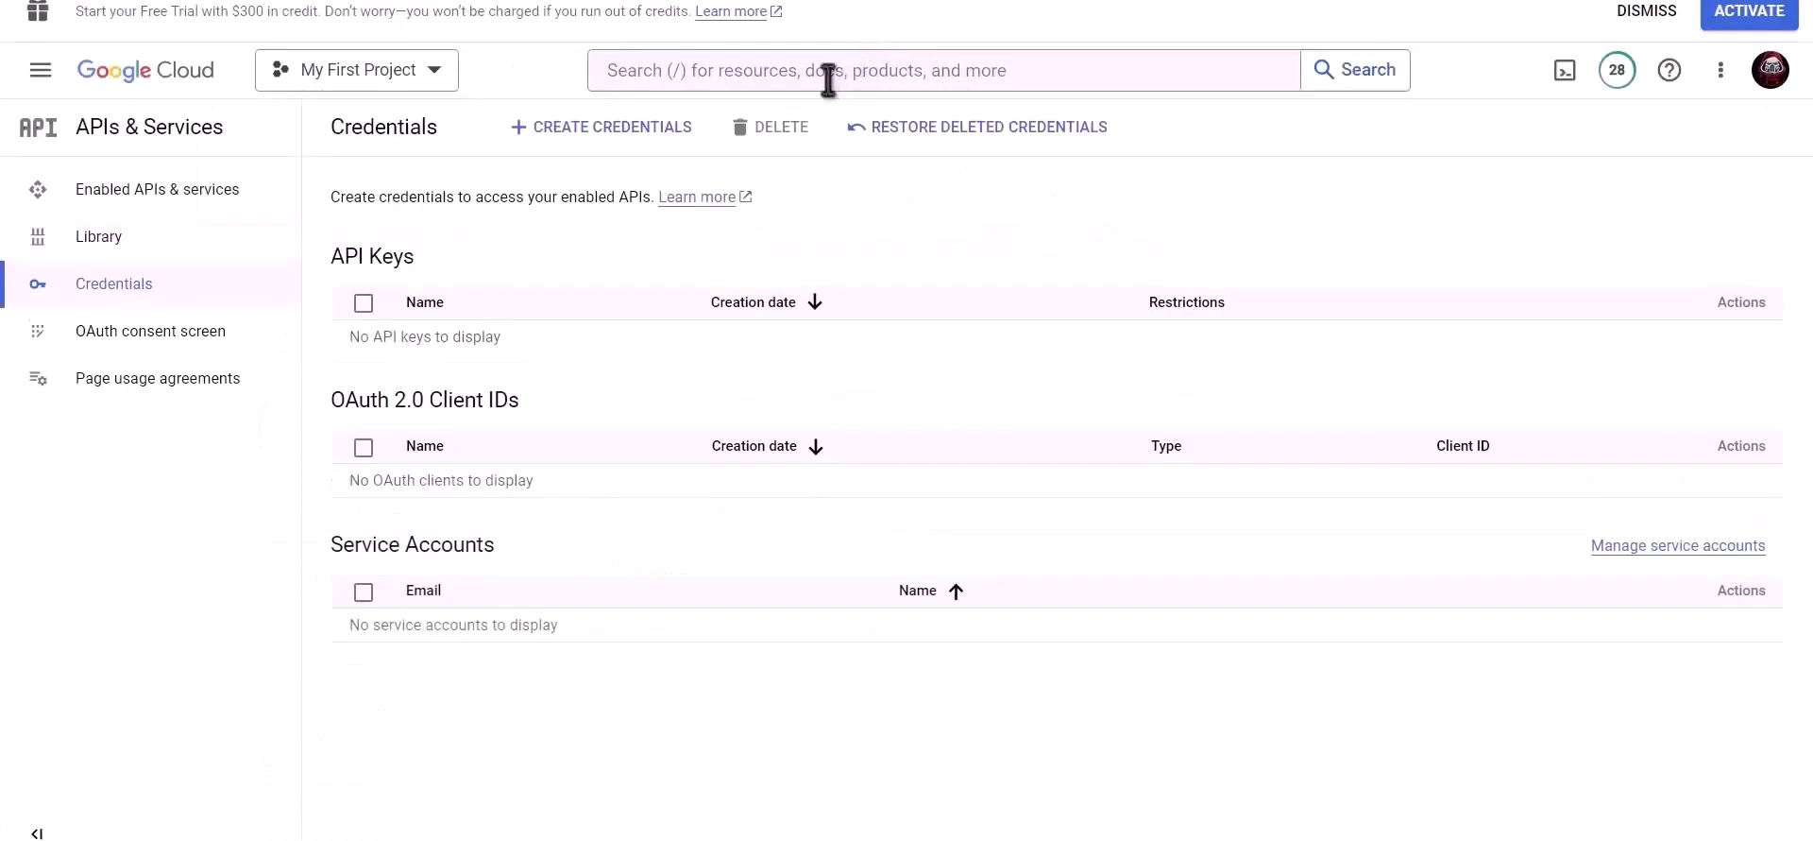
- Find the Google Drive API in Google Cloud and enable it
left_click(828, 76)
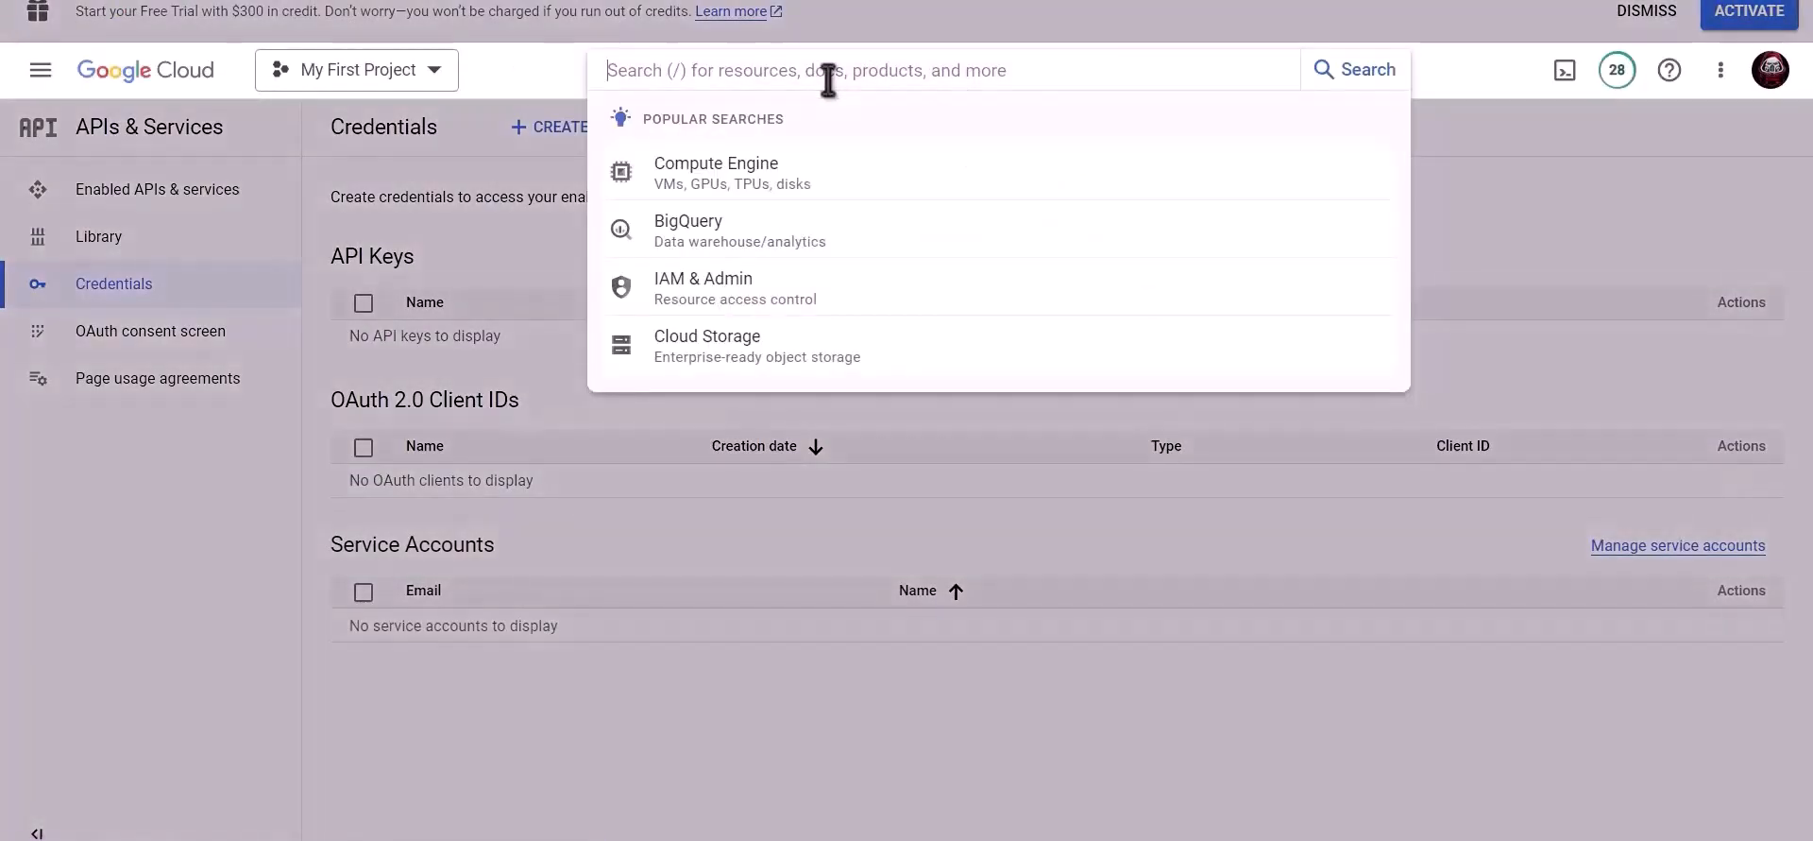
type("Google driv")
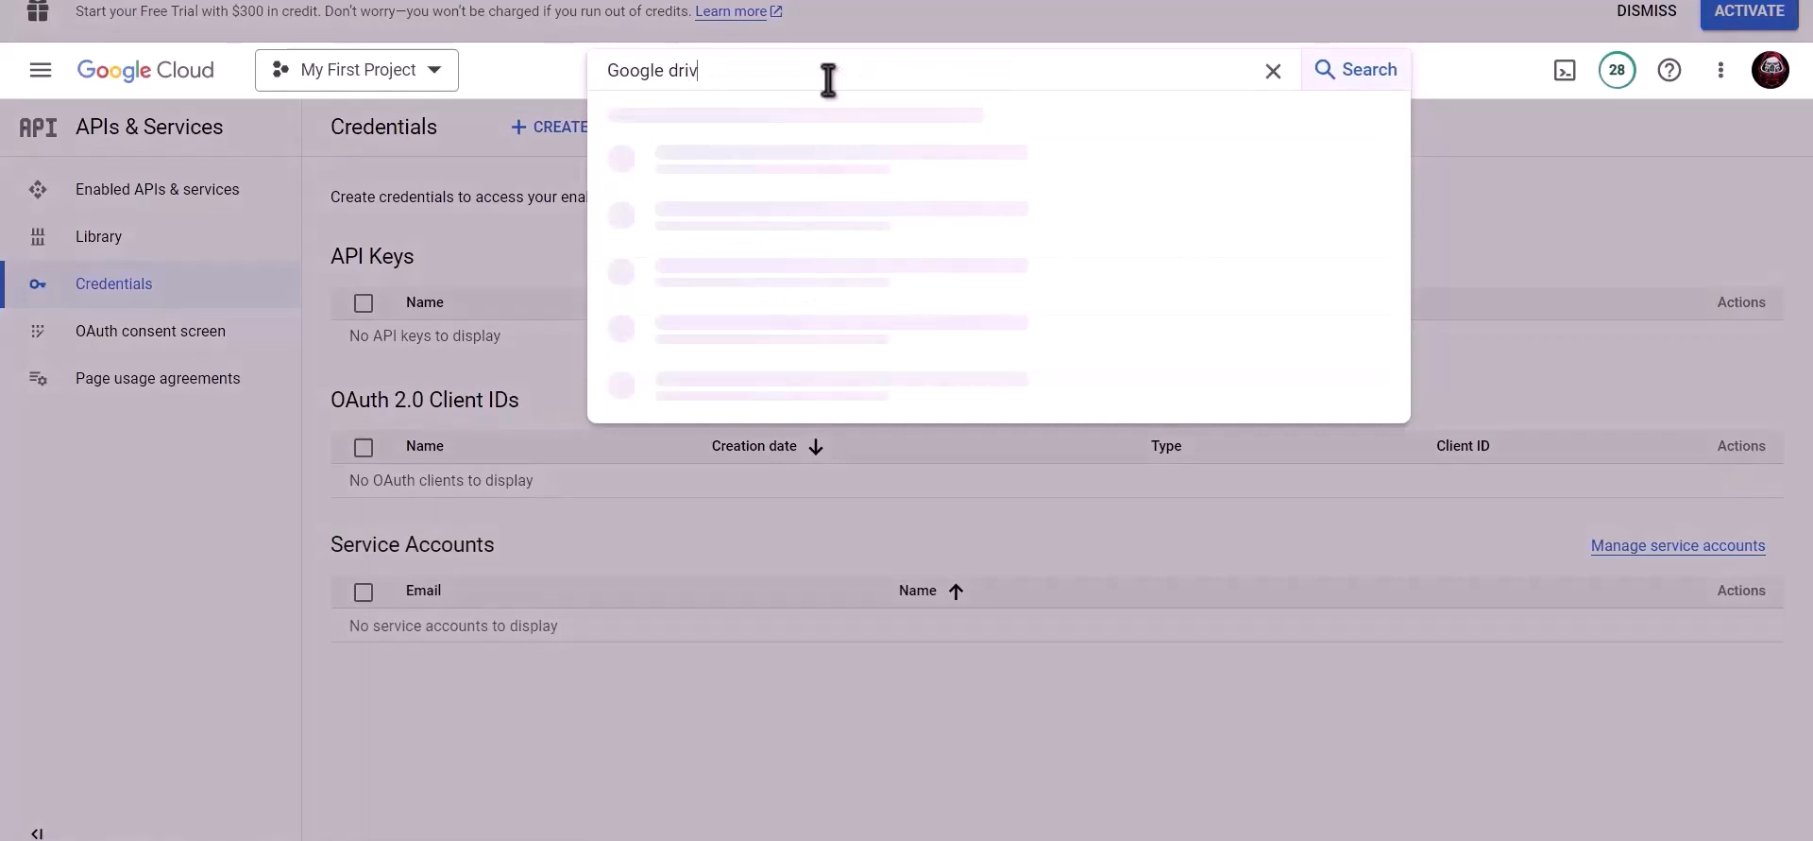
type("e api")
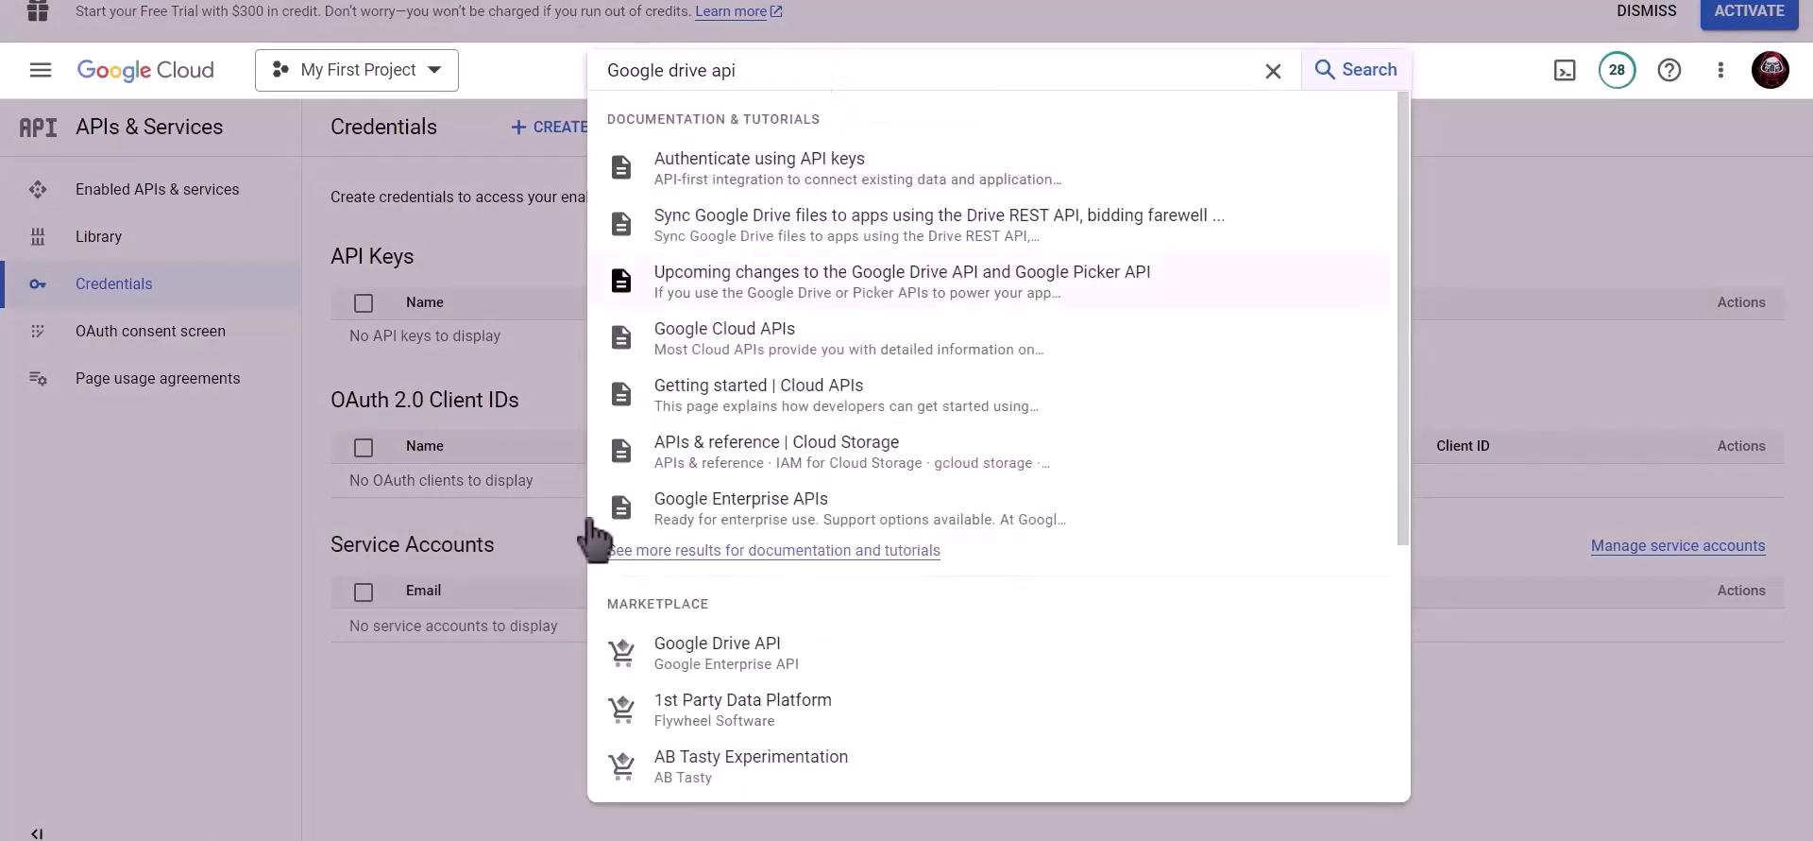
left_click(753, 654)
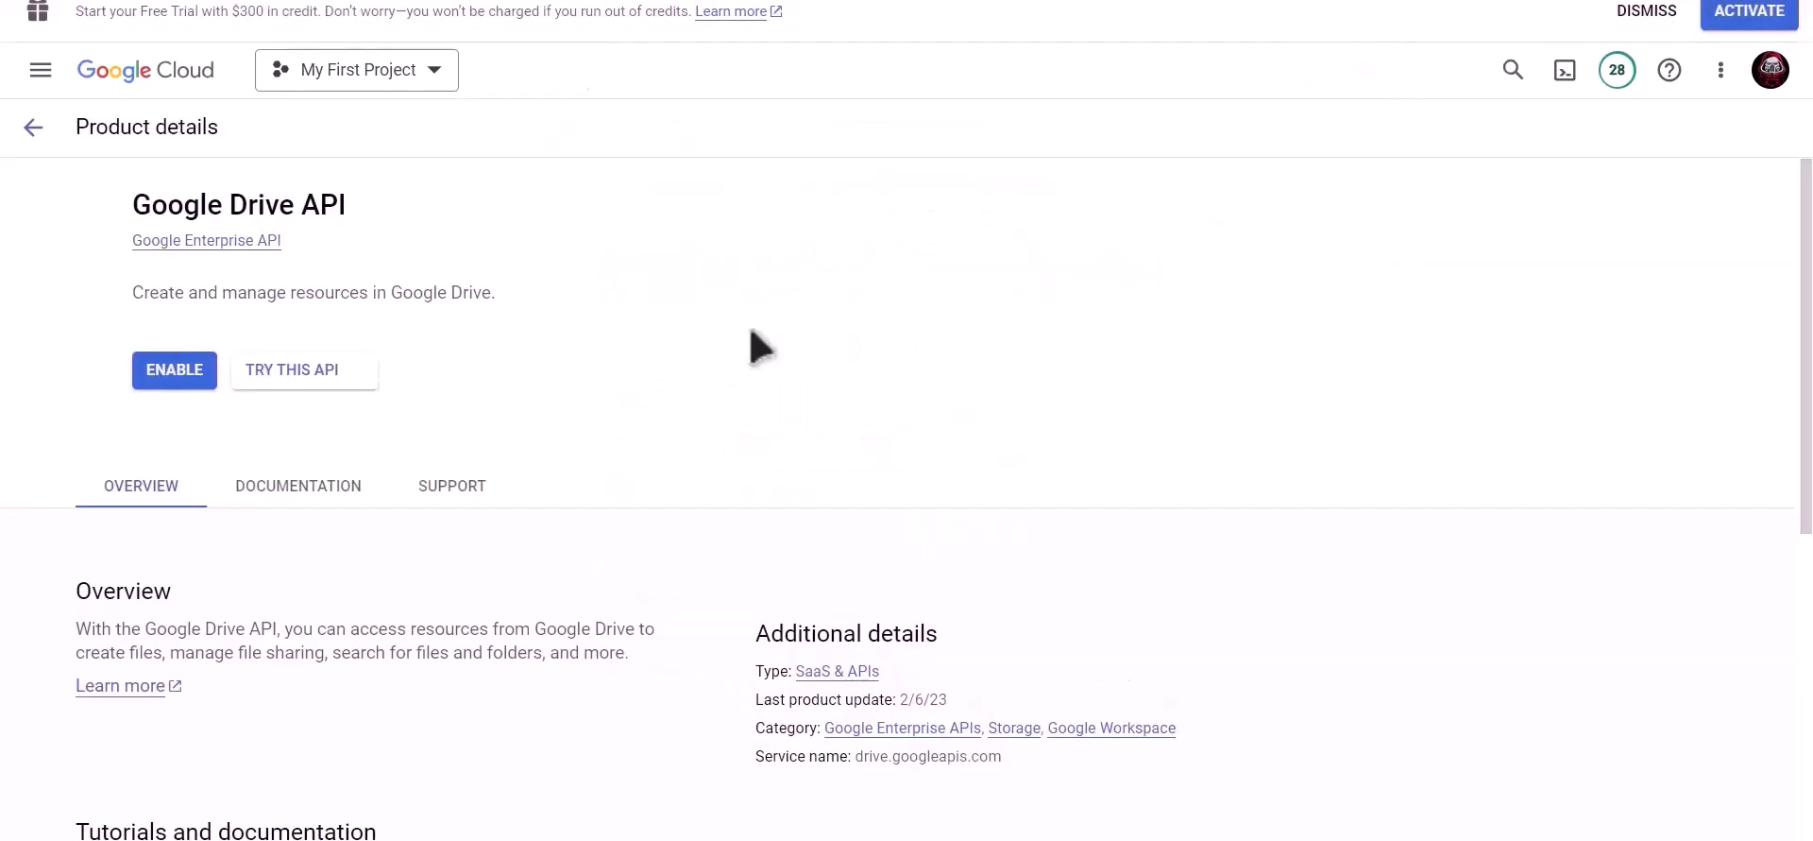
left_click(268, 373)
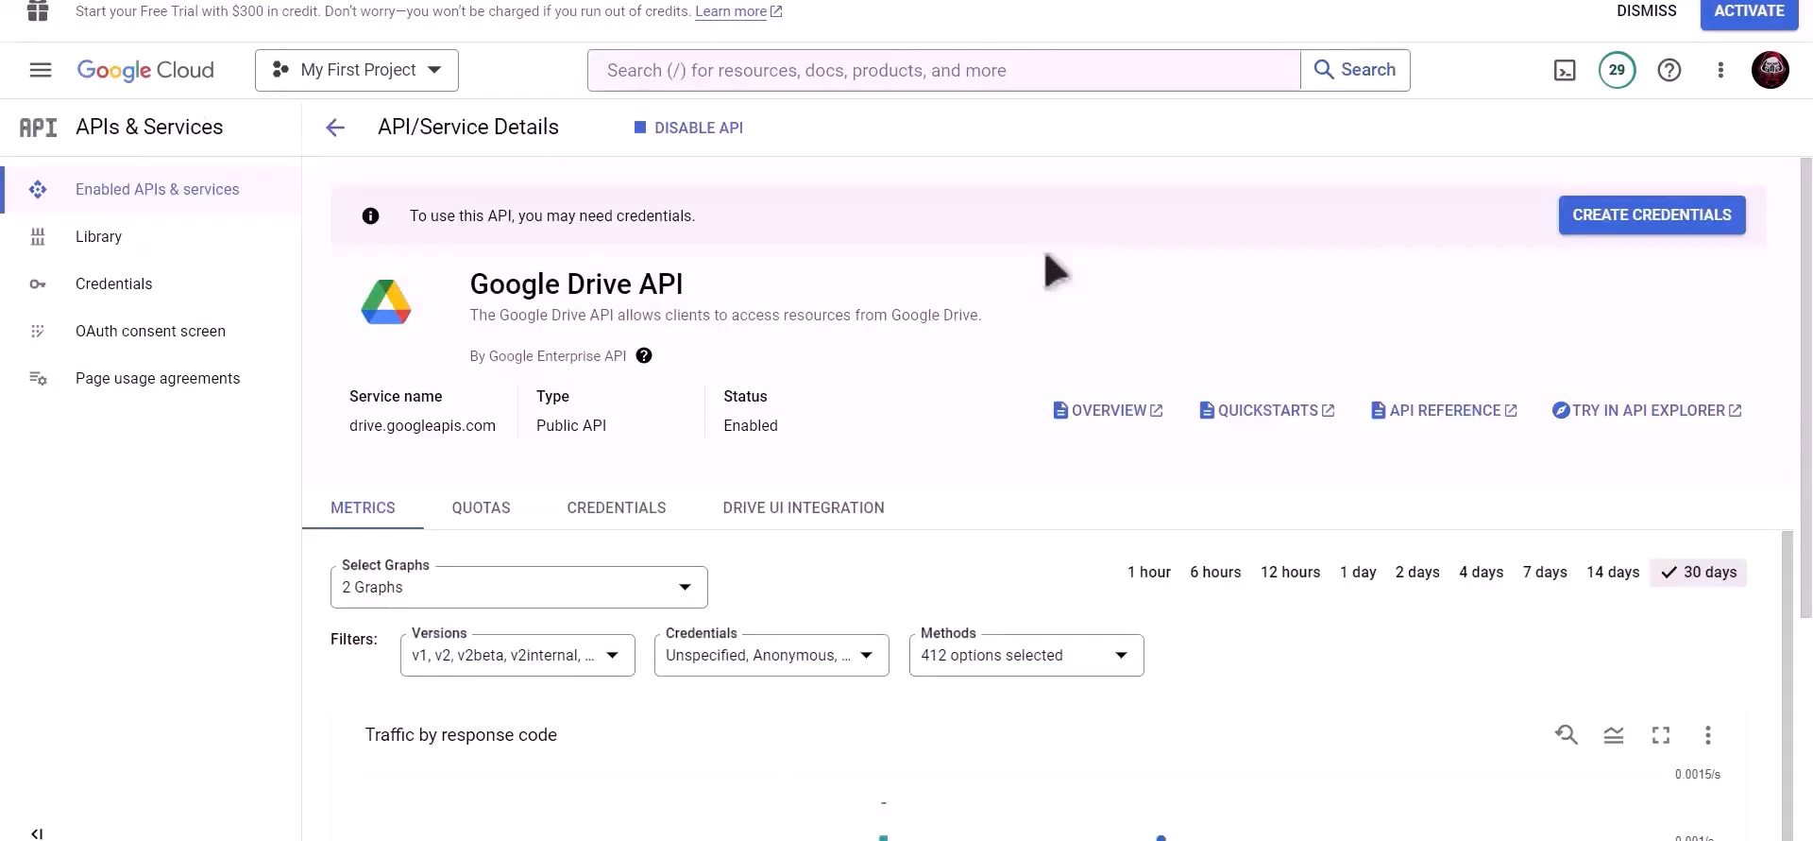
- Search for the Google Sheets API and enable it
left_click(963, 69)
type("goo")
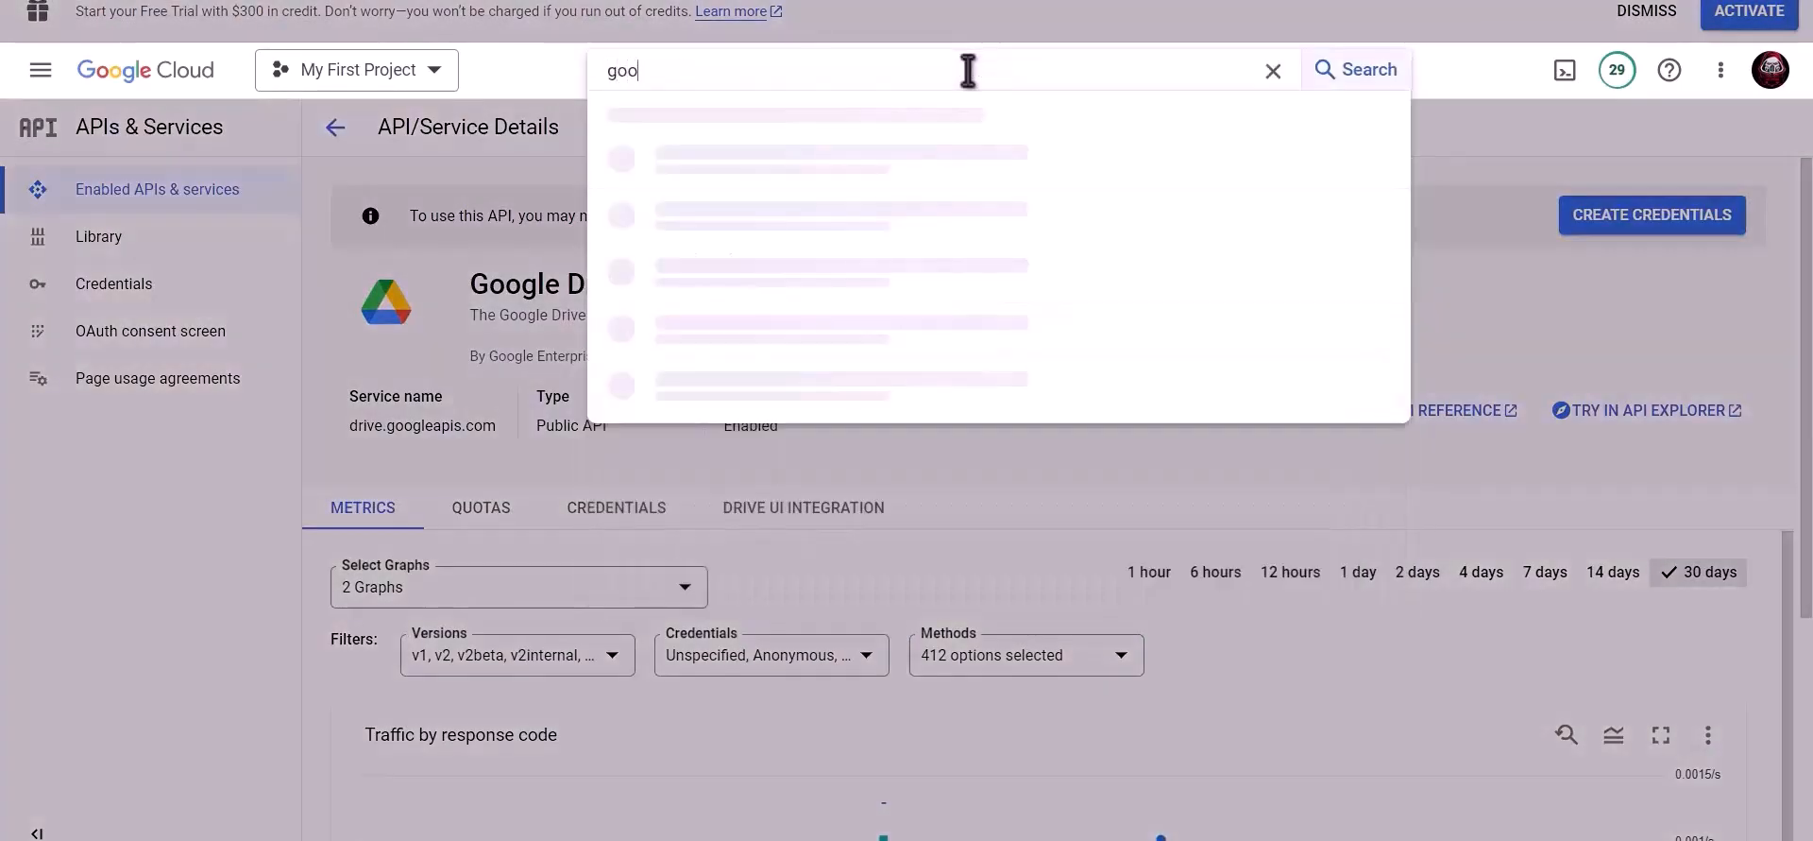
type("gle sh")
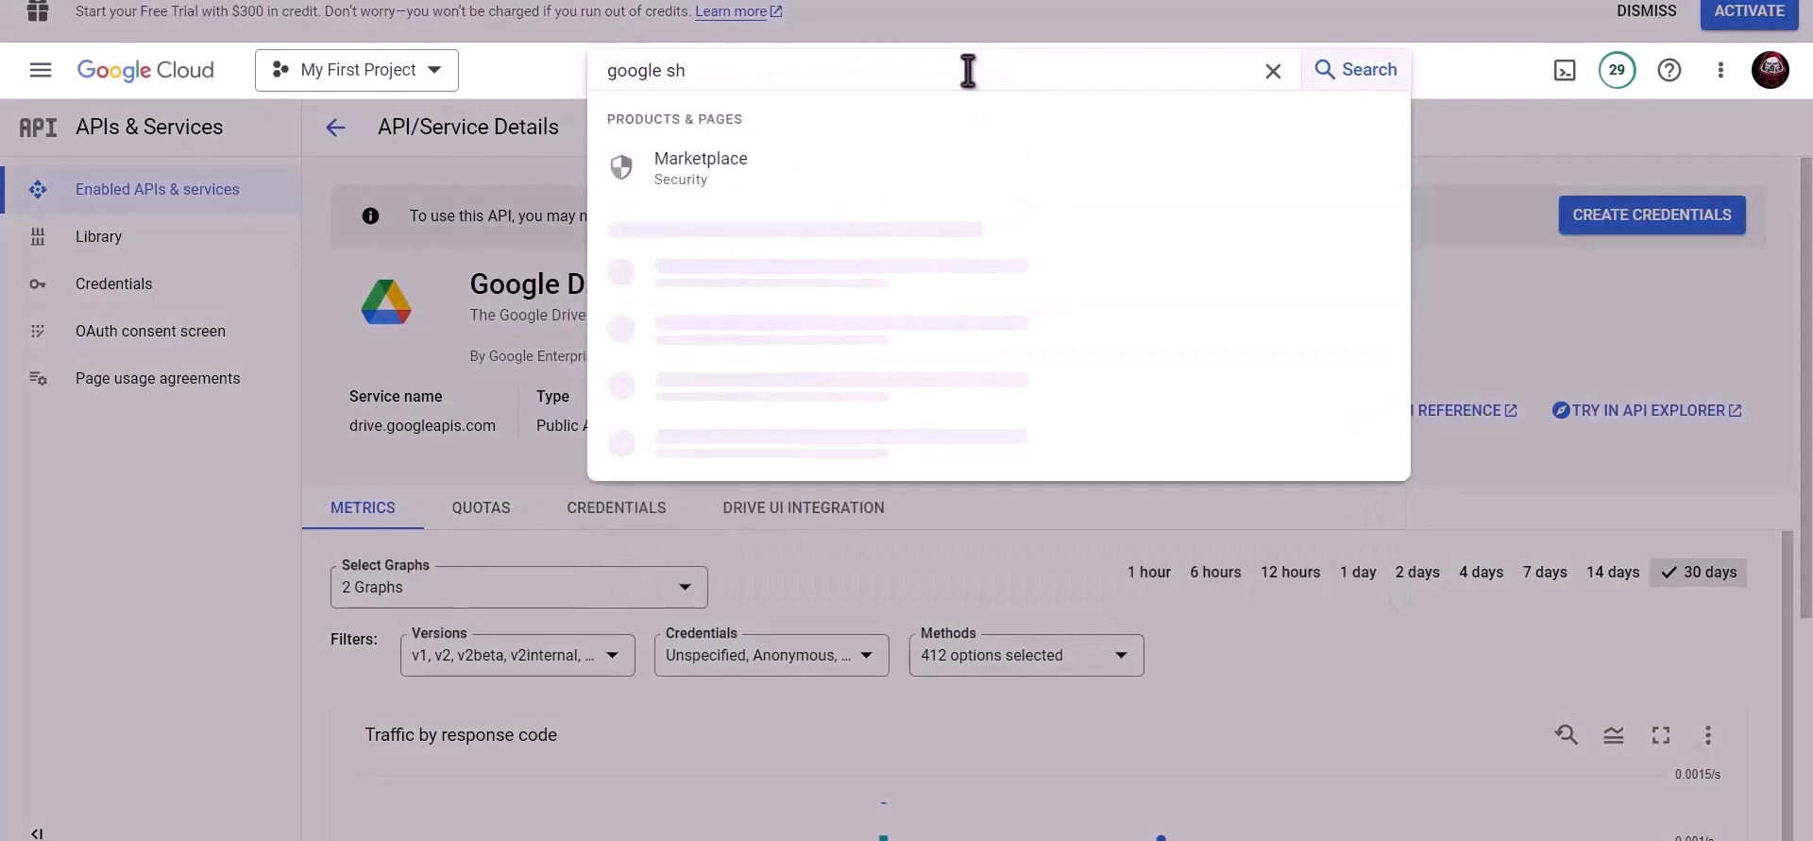
type("eet")
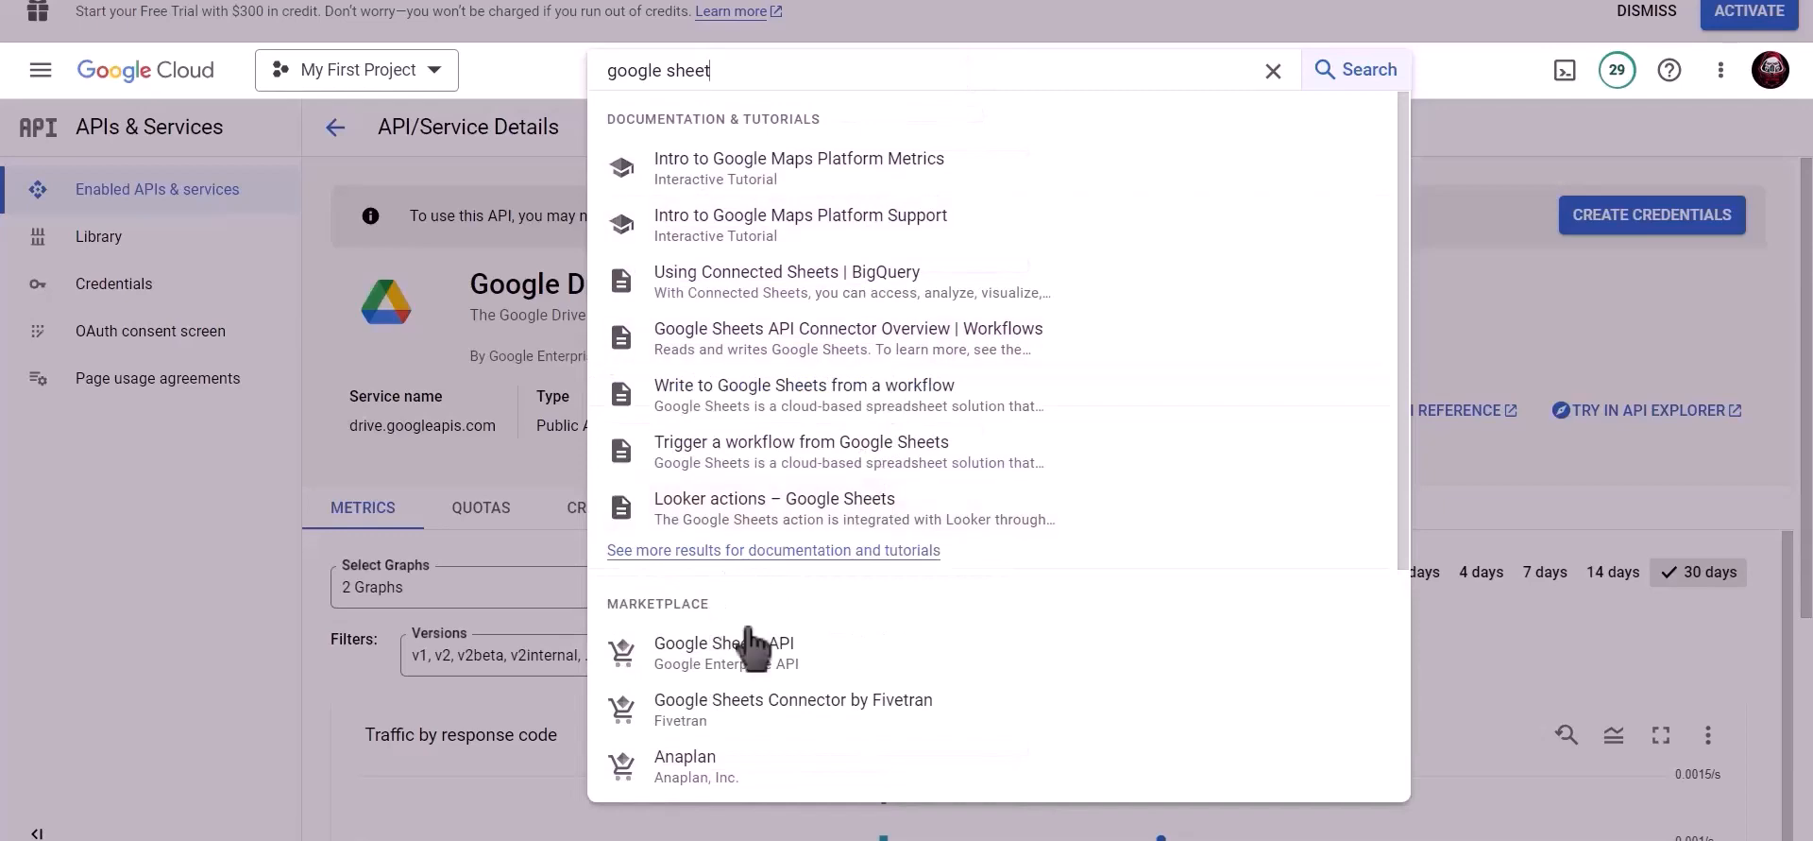
left_click(760, 654)
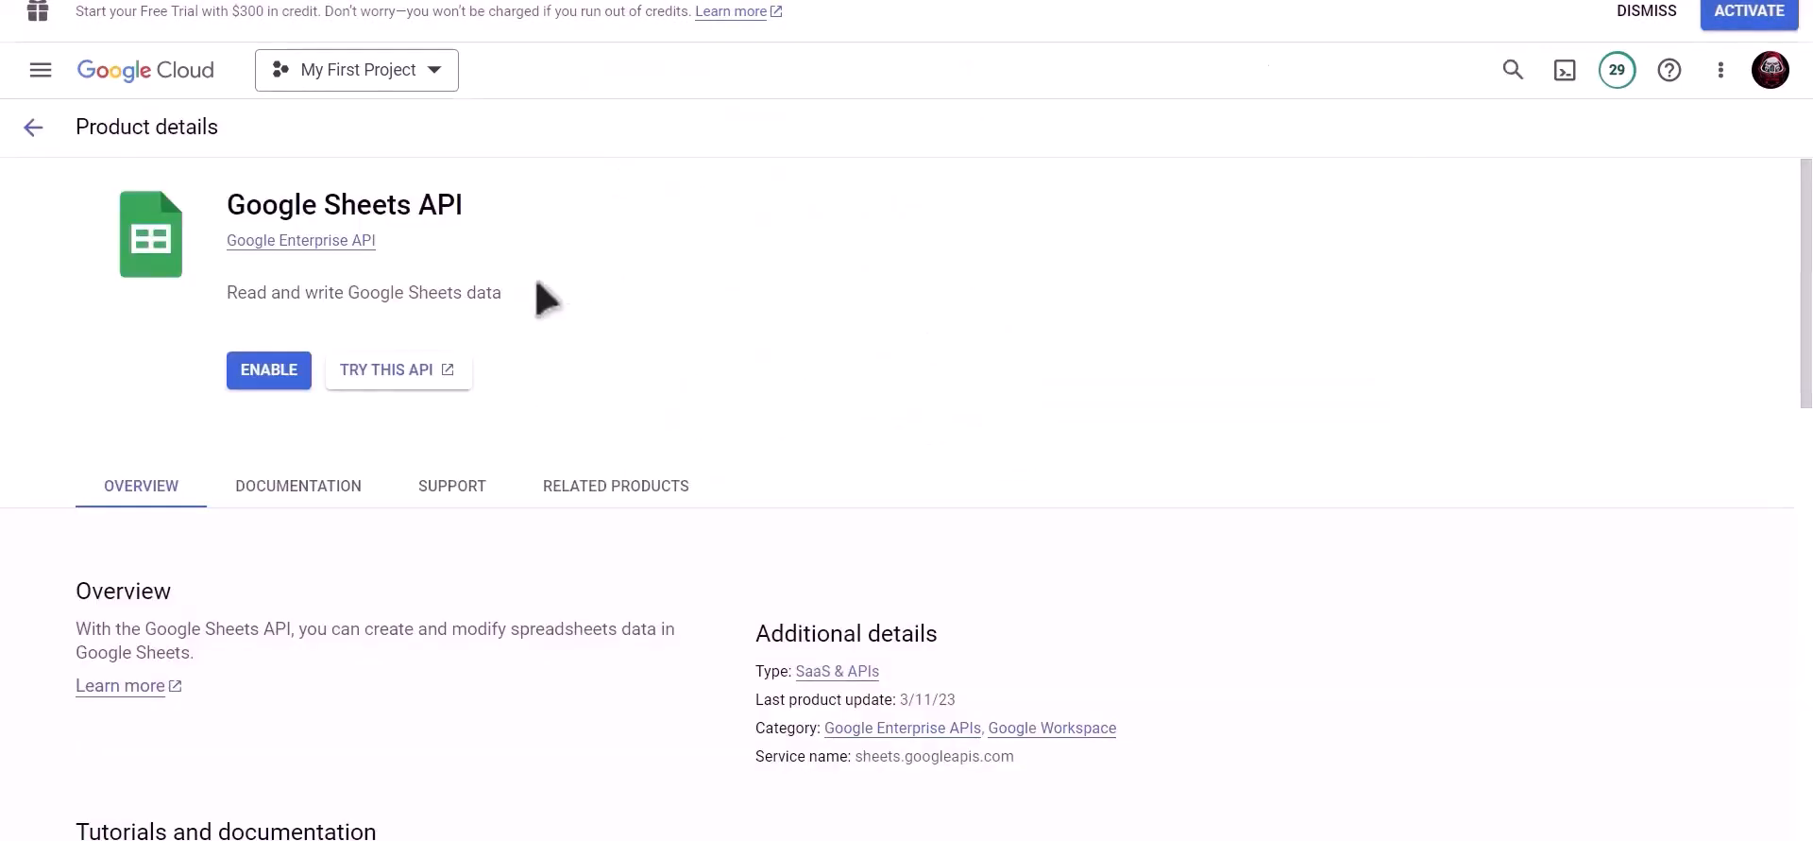
left_click(251, 376)
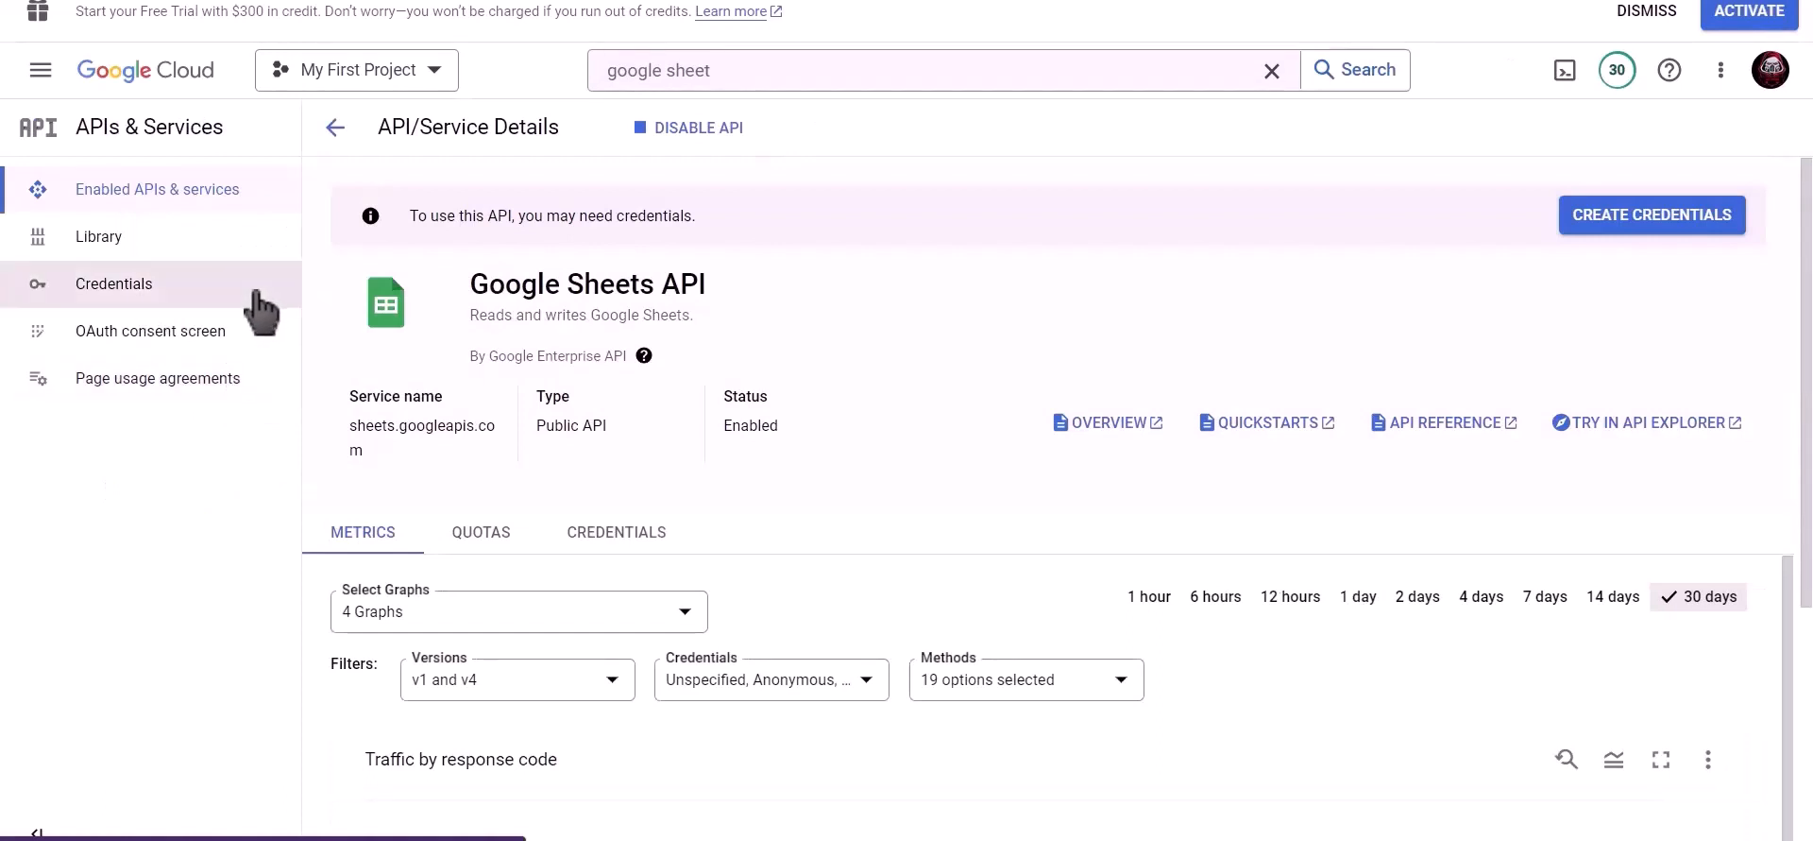
- Start a new OAuth client ID credential with application type Web application
left_click(165, 302)
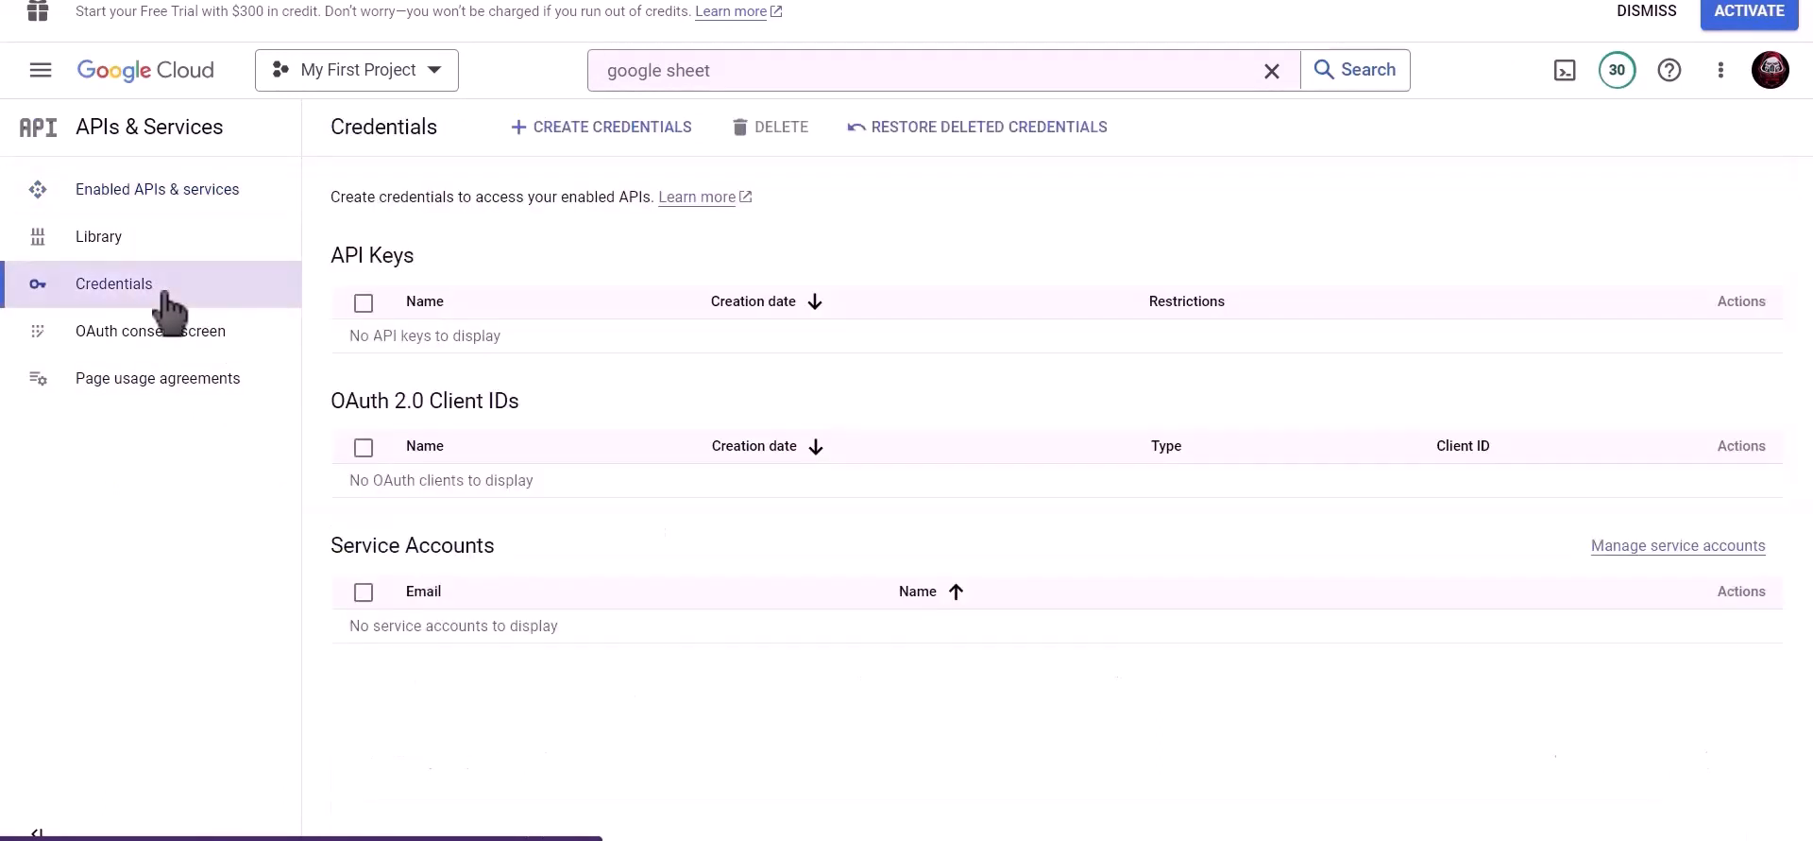
left_click(620, 149)
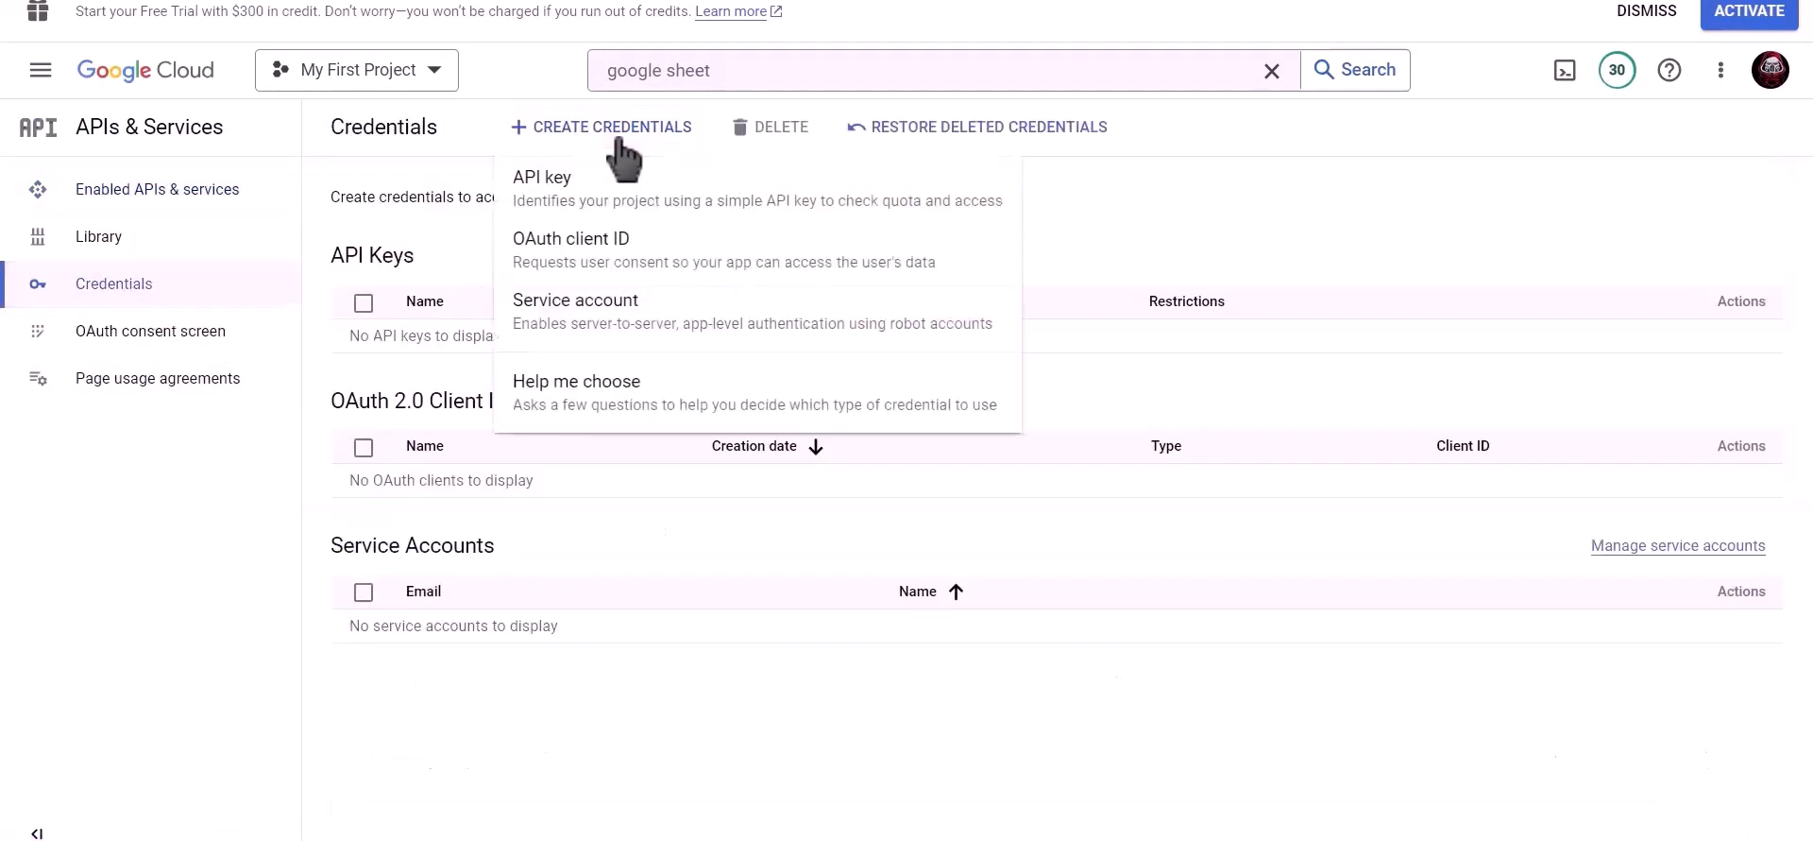
left_click(701, 250)
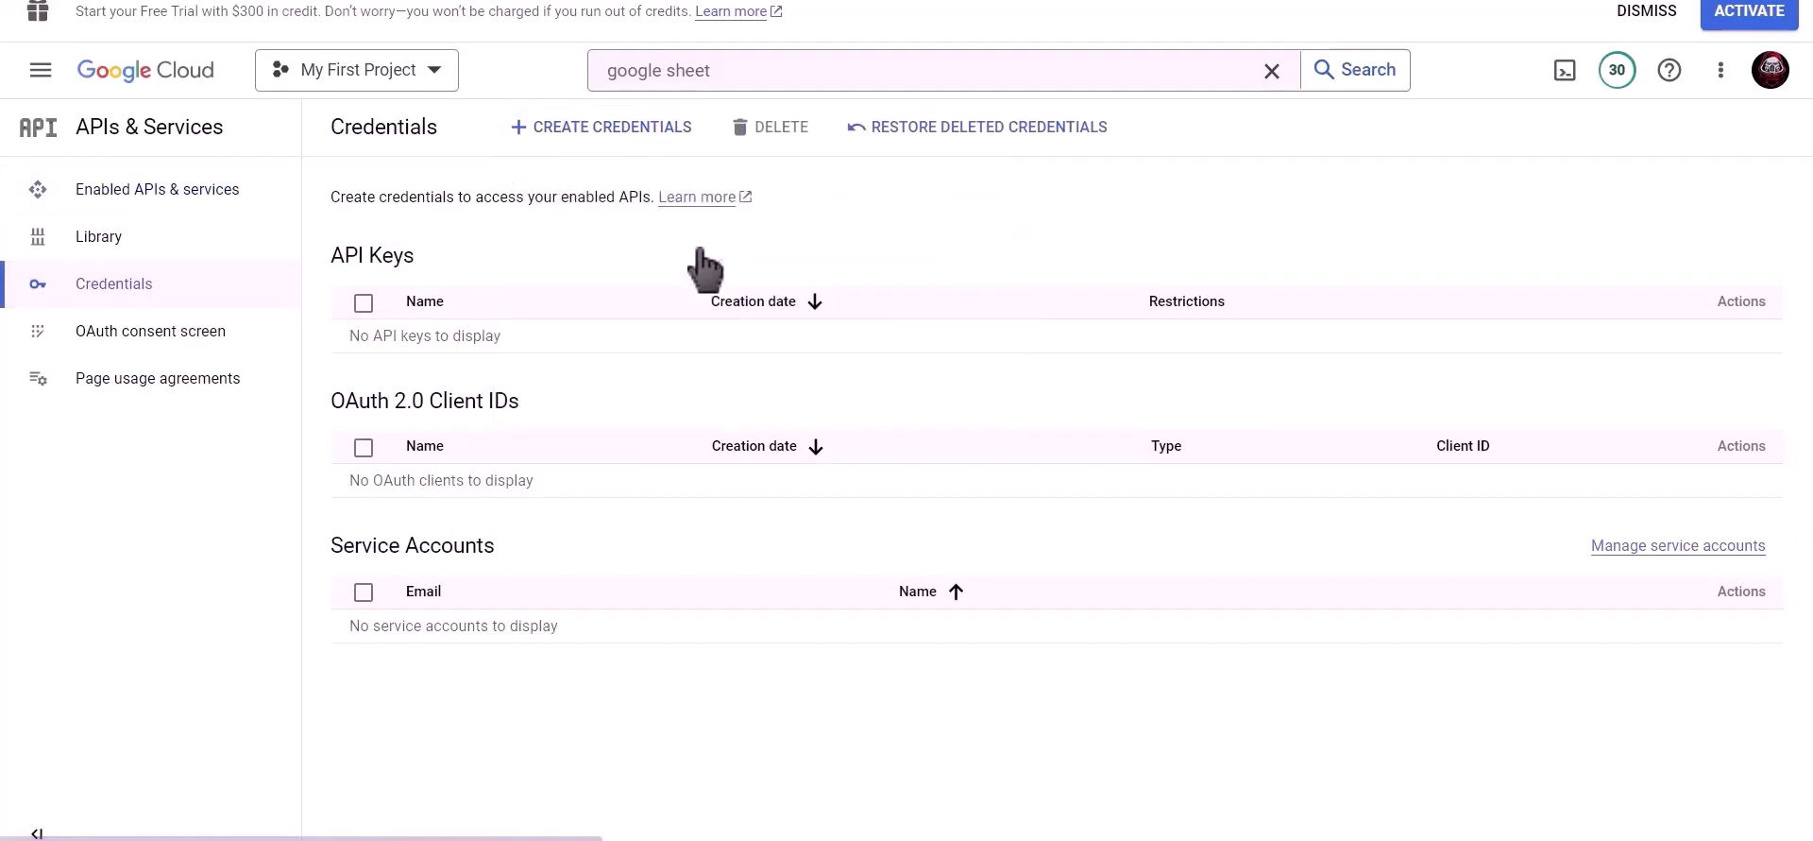
left_click(566, 304)
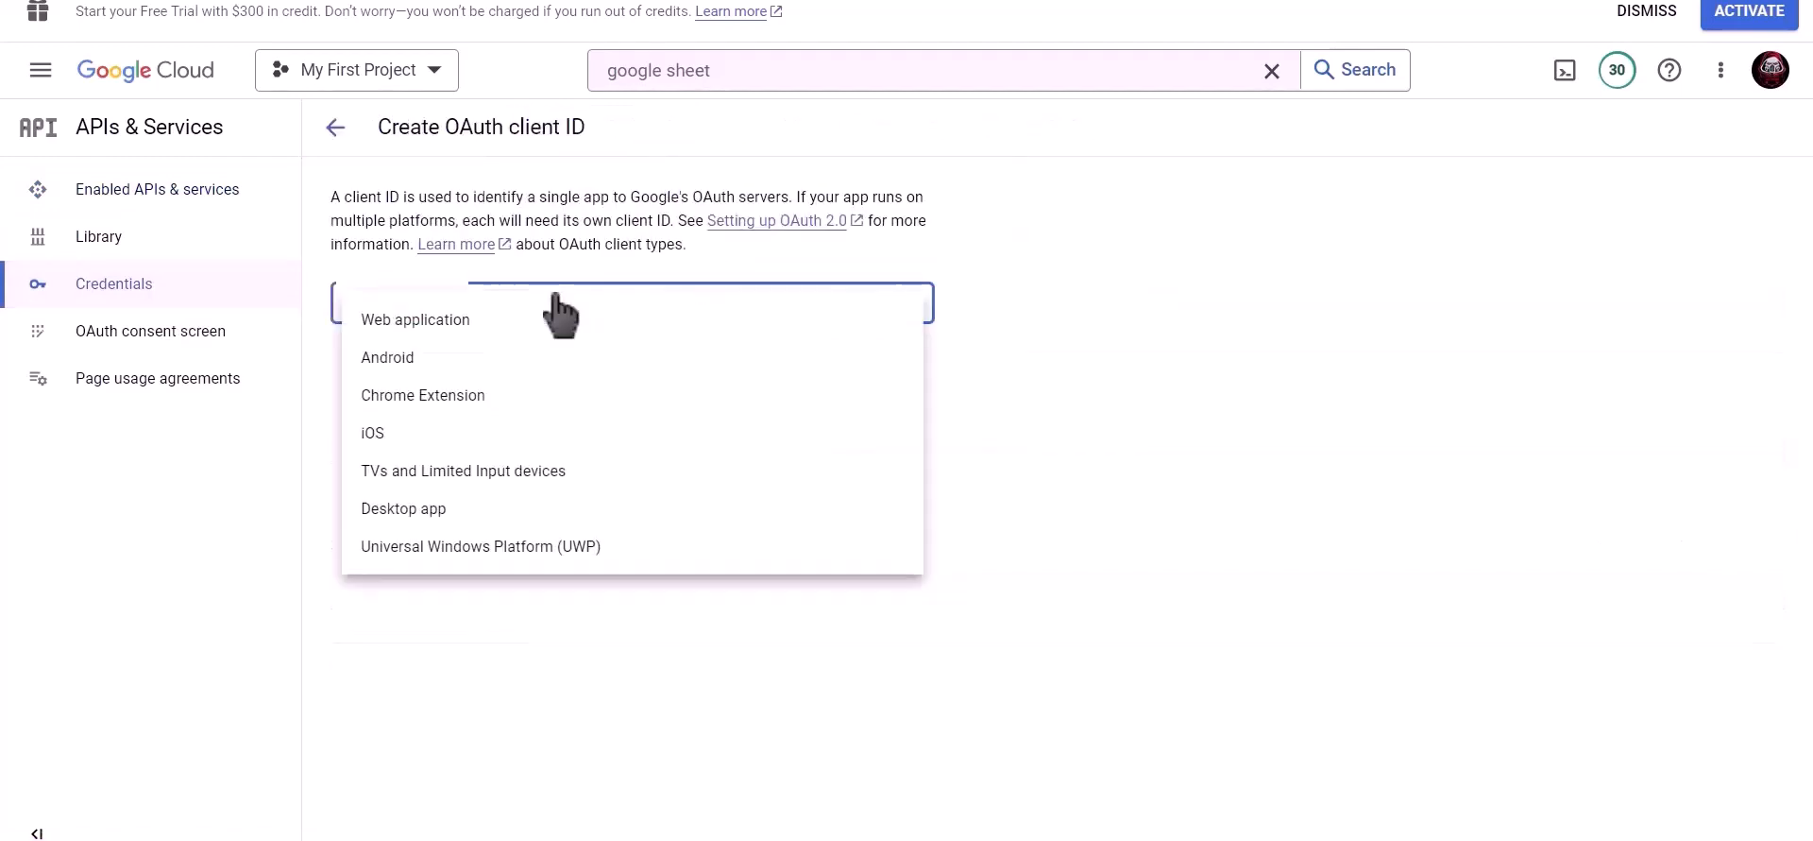
left_click(588, 345)
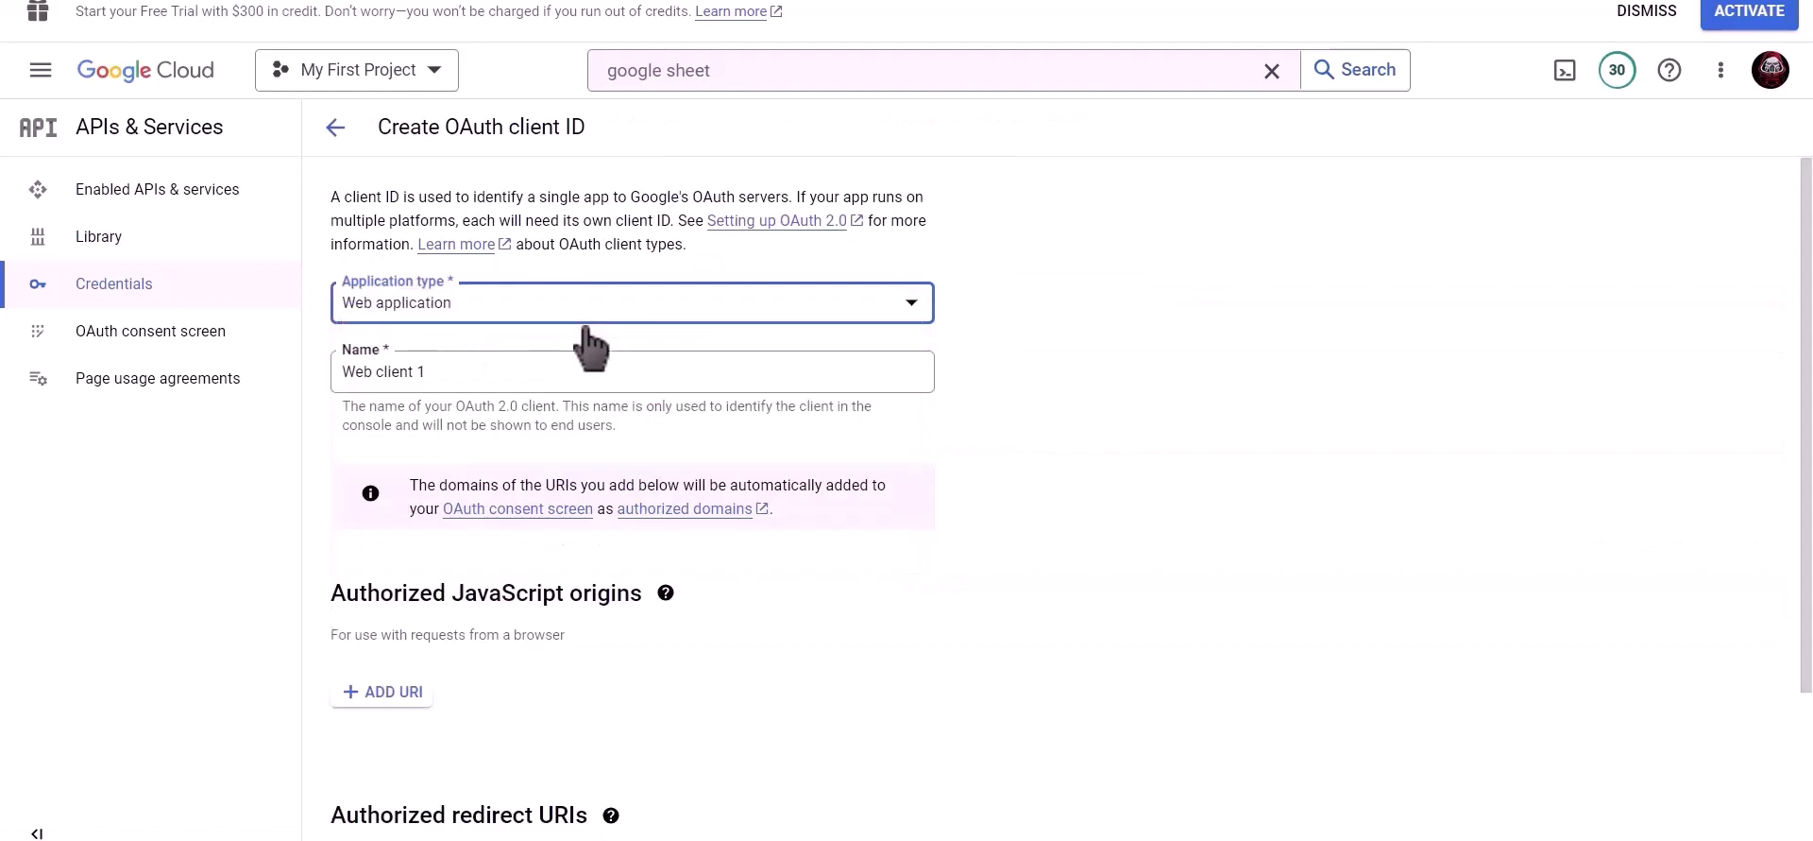
- Name the client 'Bit Integrations', add the copied Bit Integrations redirect URI, and create it
left_click(550, 370)
left_click_drag(406, 366, 337, 367)
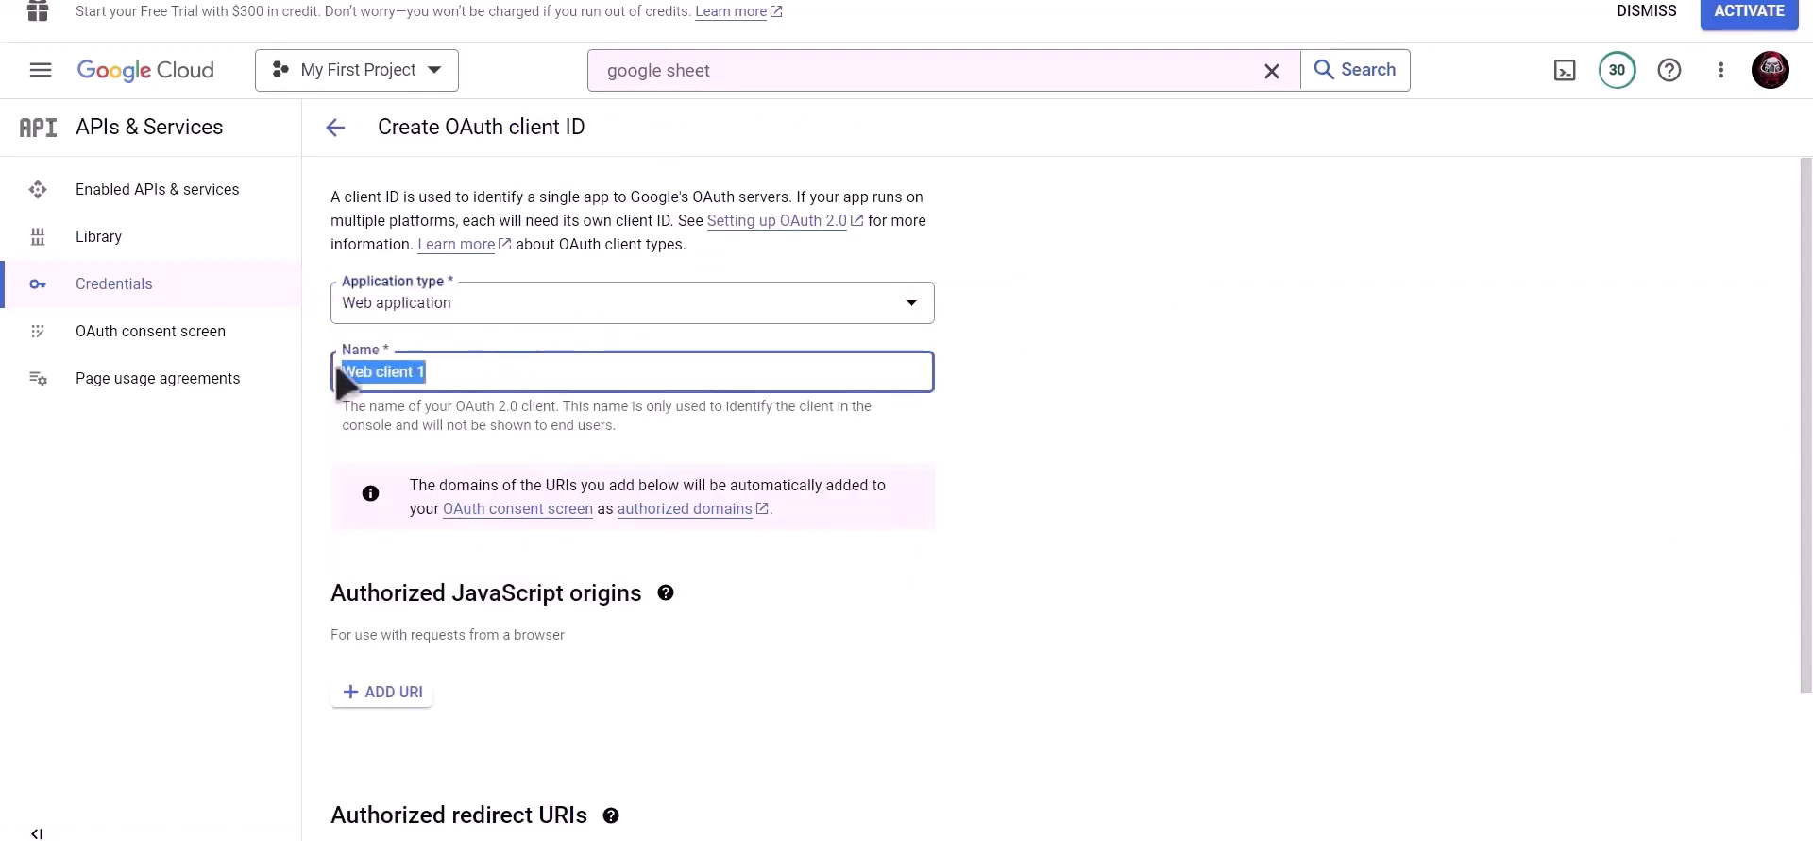
type("Bit Int")
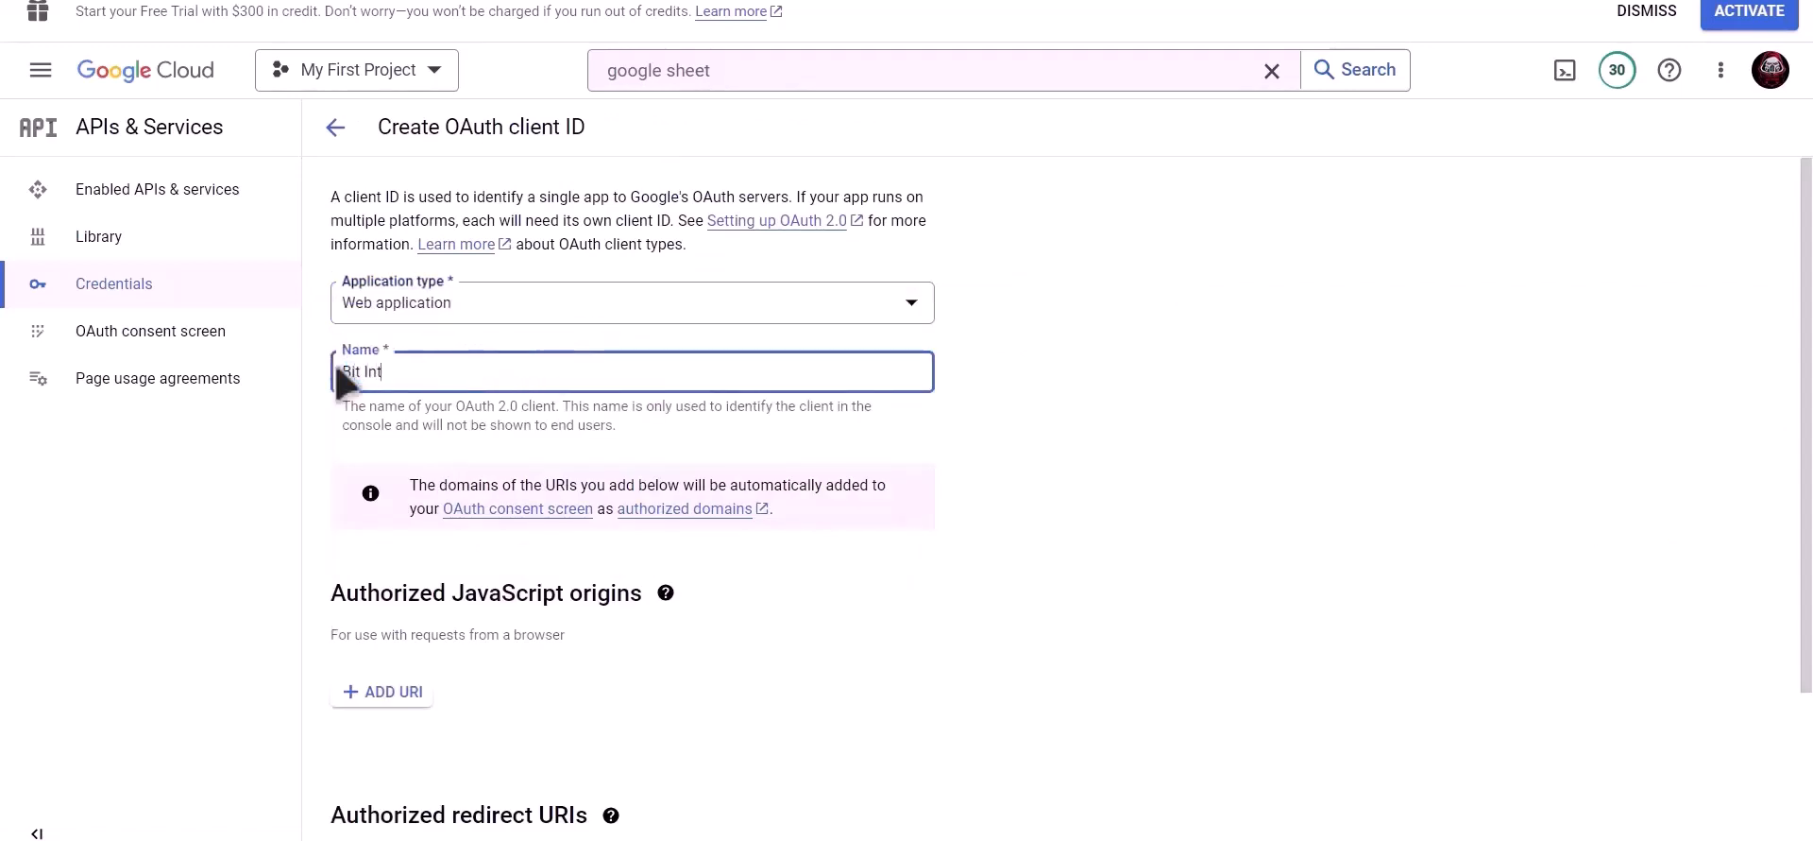
type("egrations")
scroll(640, 401, "down", 3)
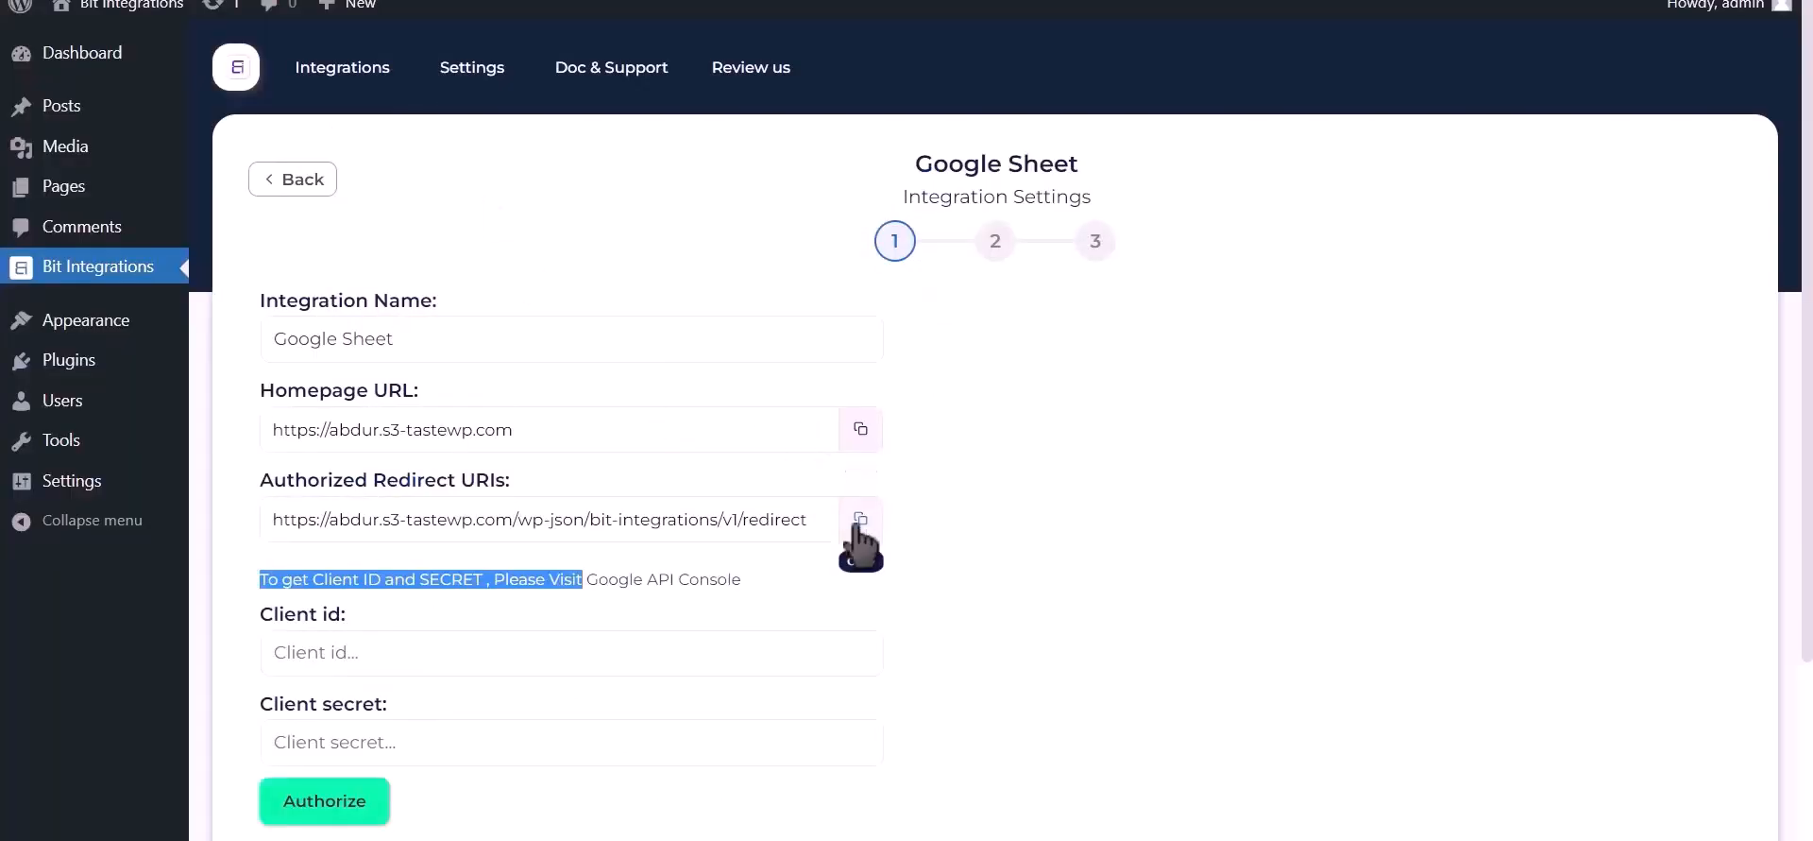
left_click(858, 522)
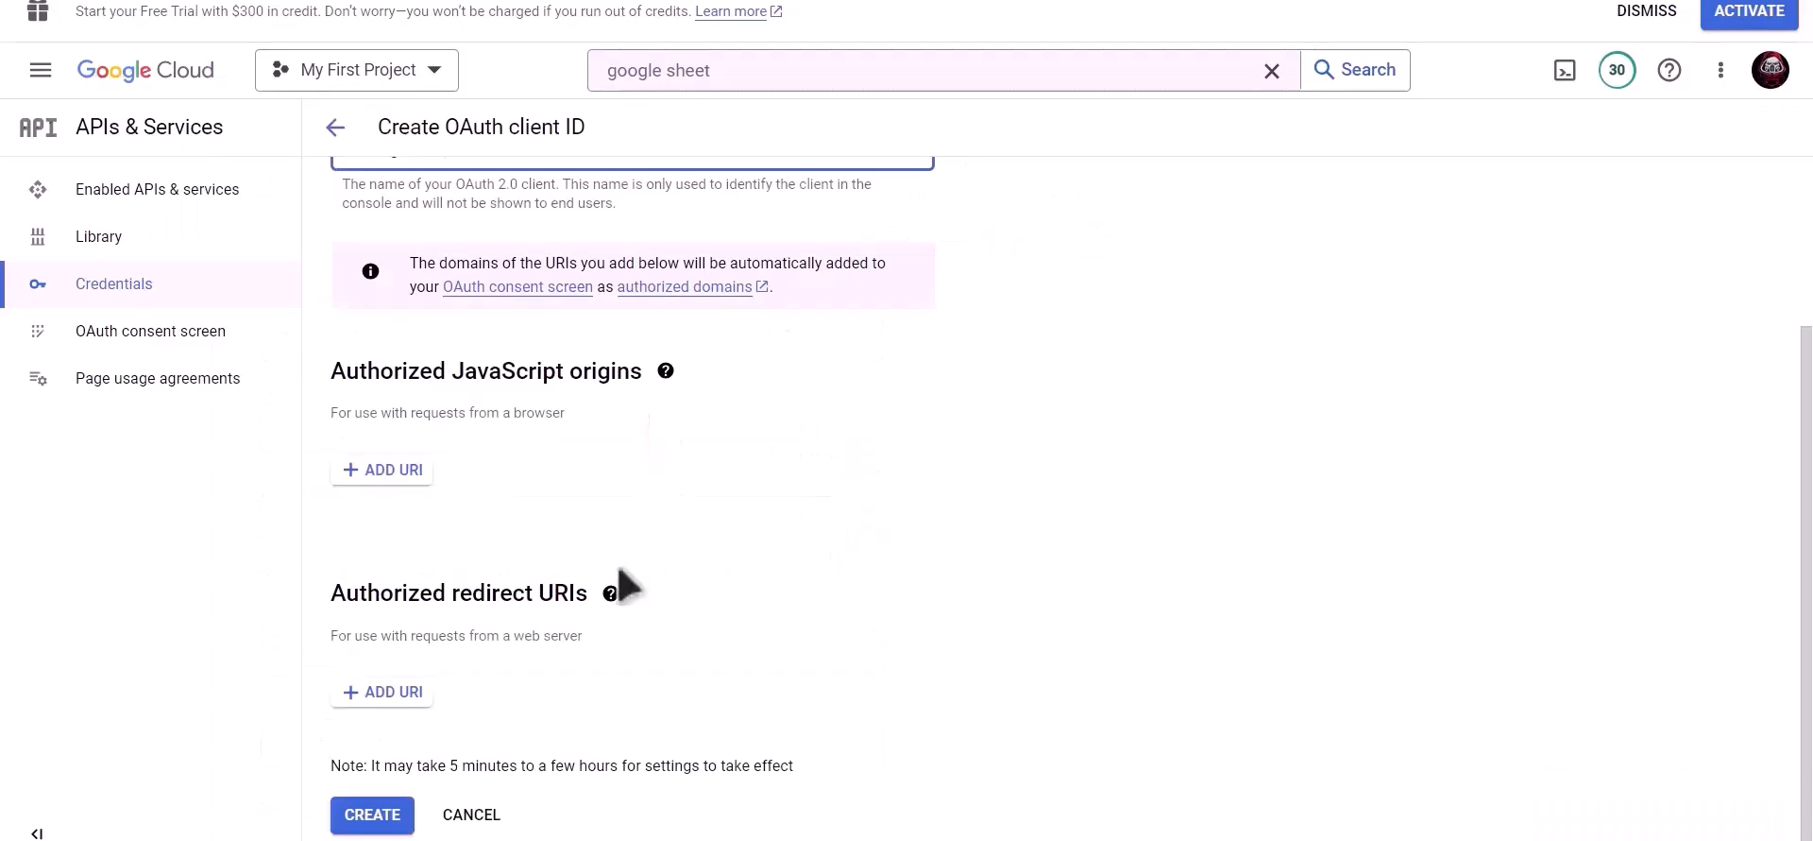
left_click(383, 694)
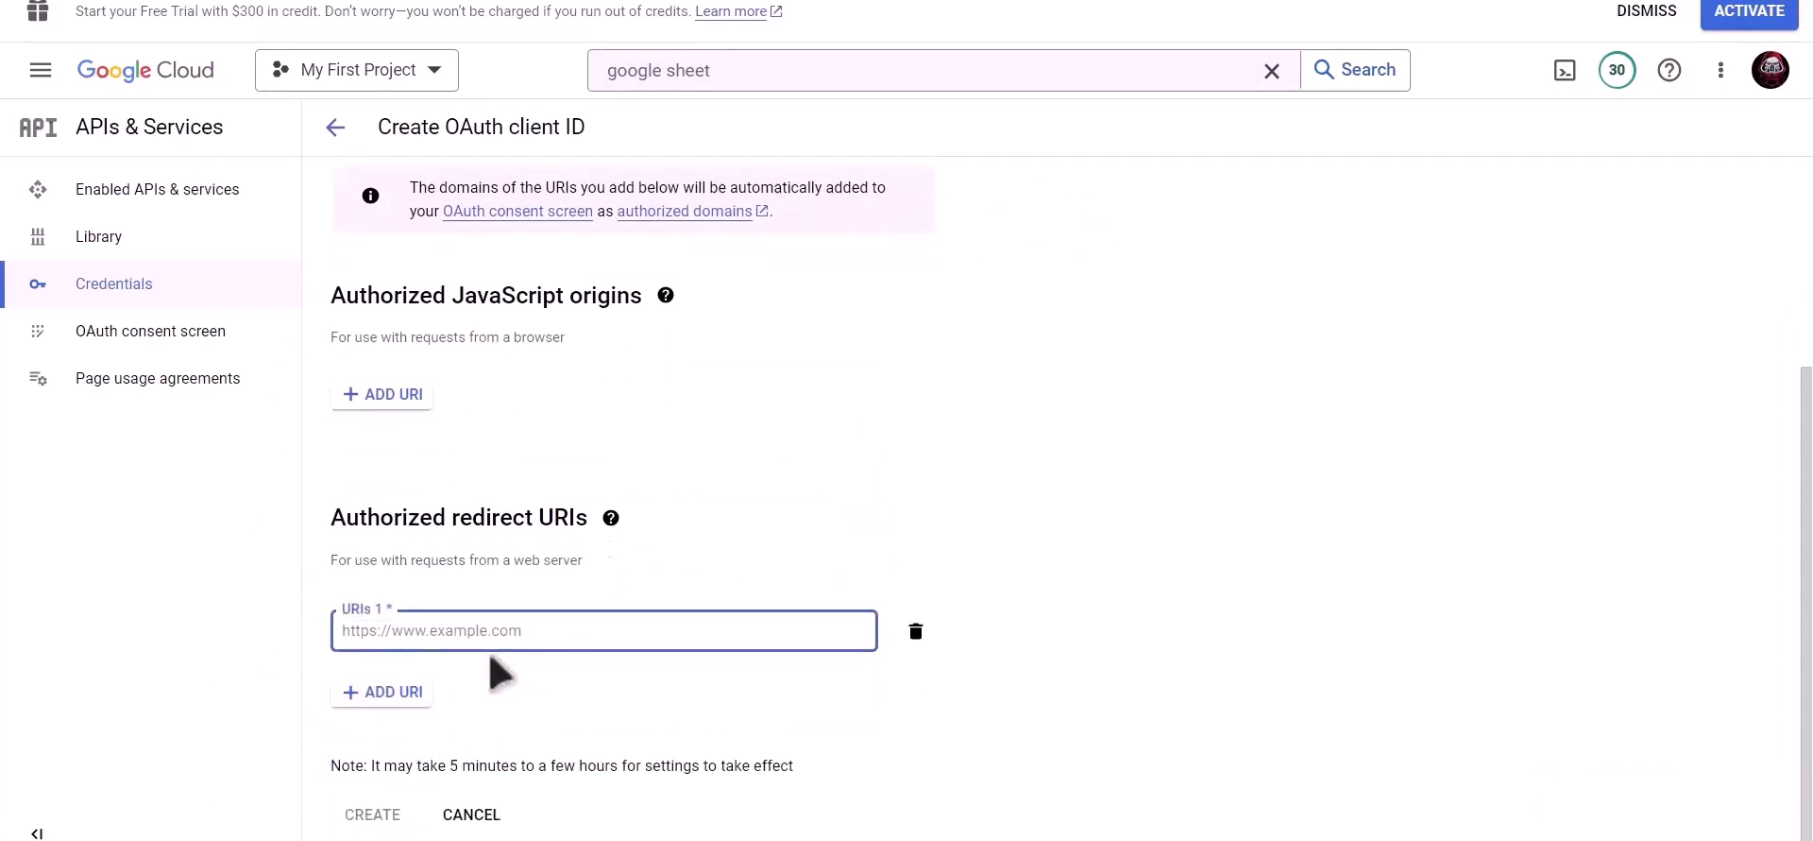
key("ctrl+v")
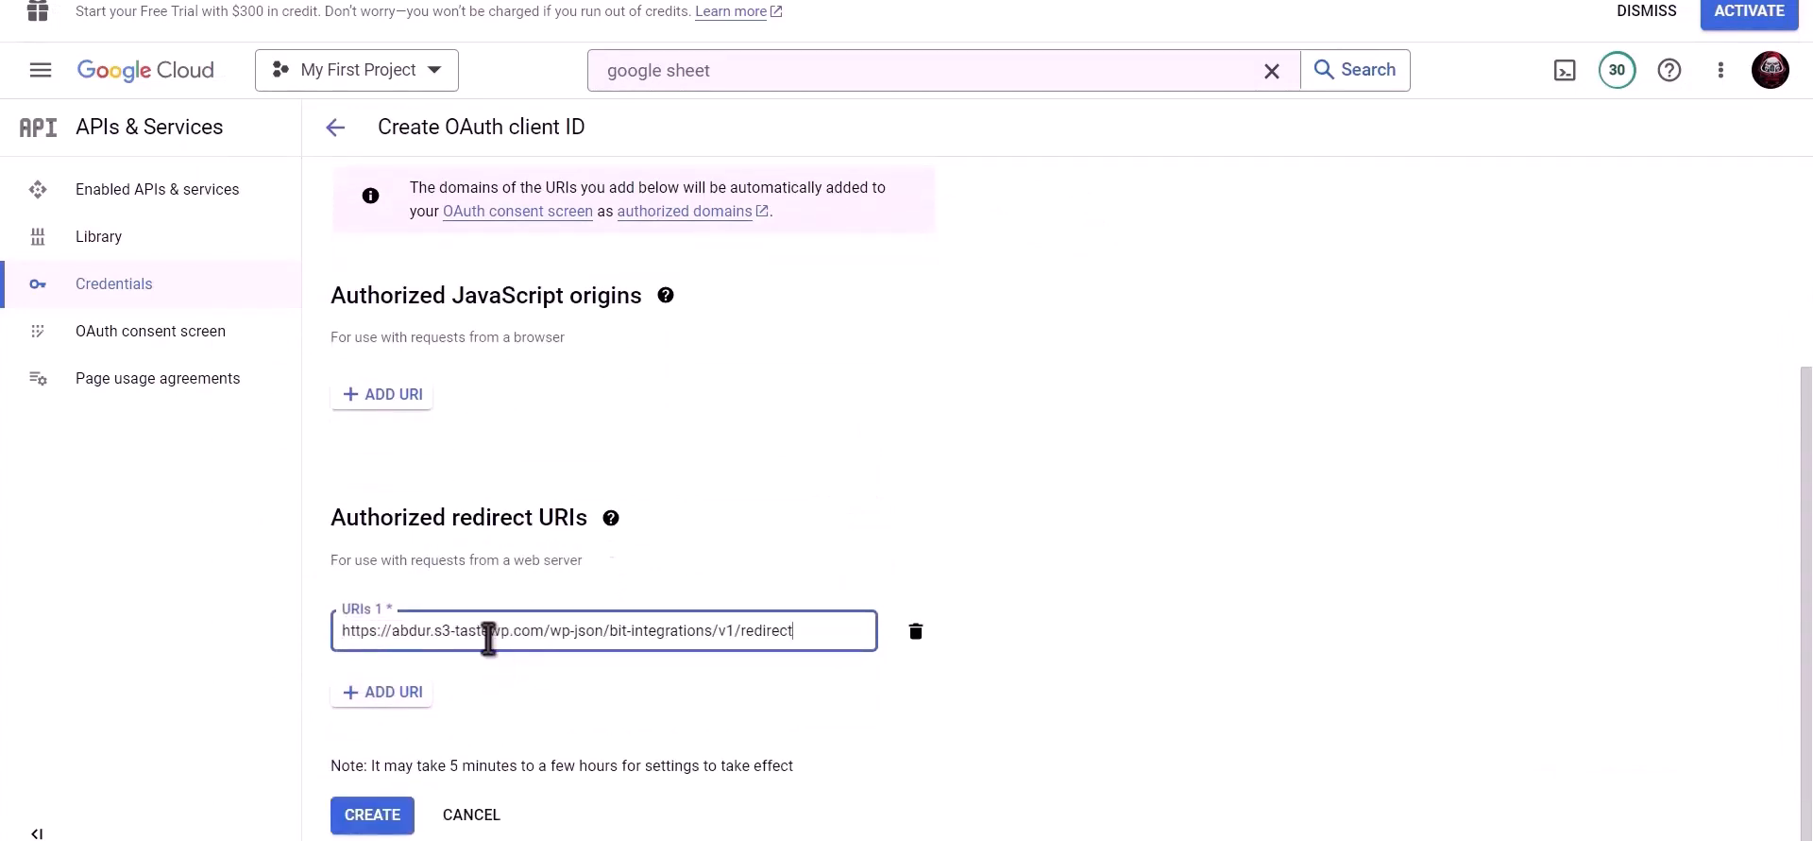
left_click(371, 818)
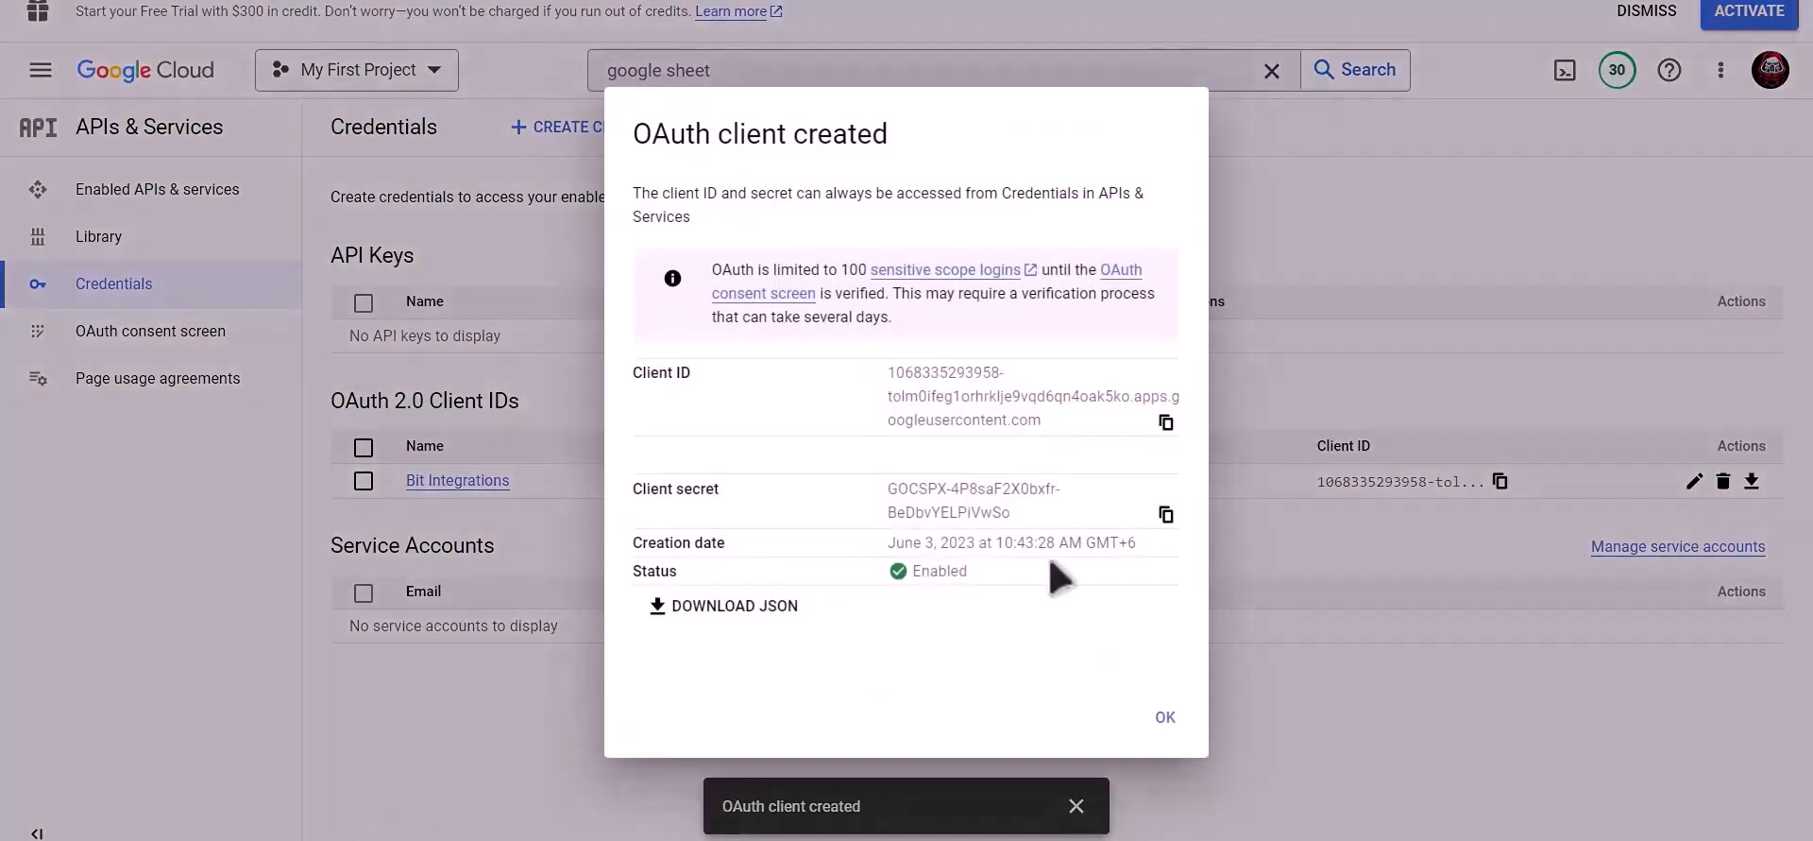
- Copy the new client ID and client secret into the Google Sheet fields and begin authorization
left_click(1168, 425)
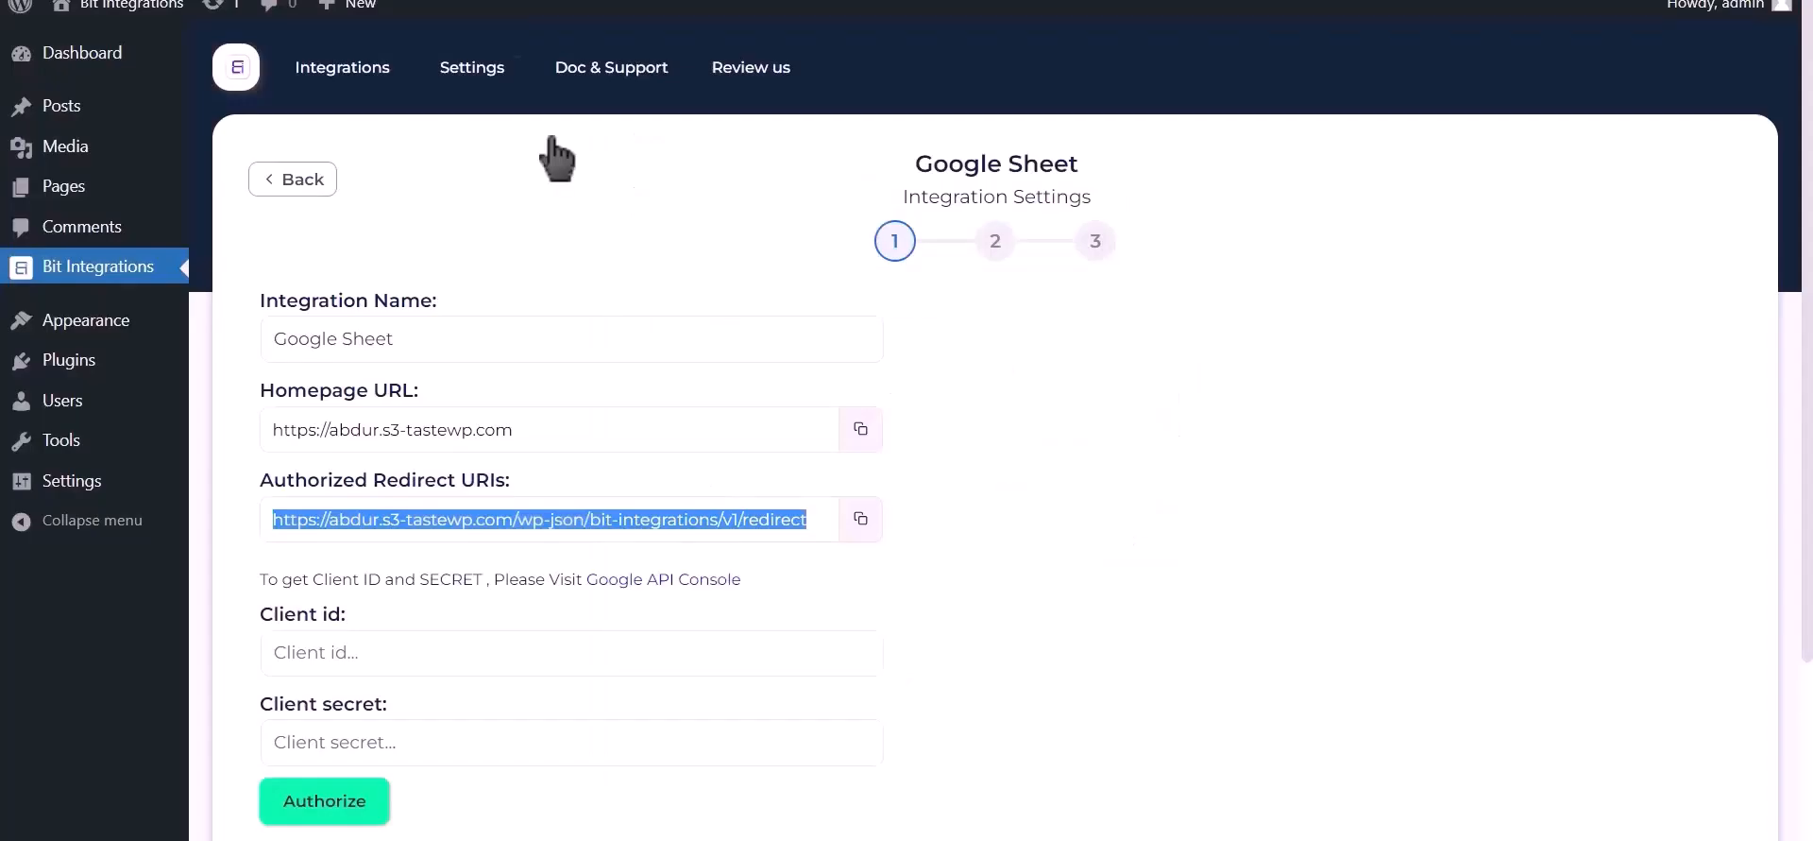
left_click(450, 650)
key("ctrl+v")
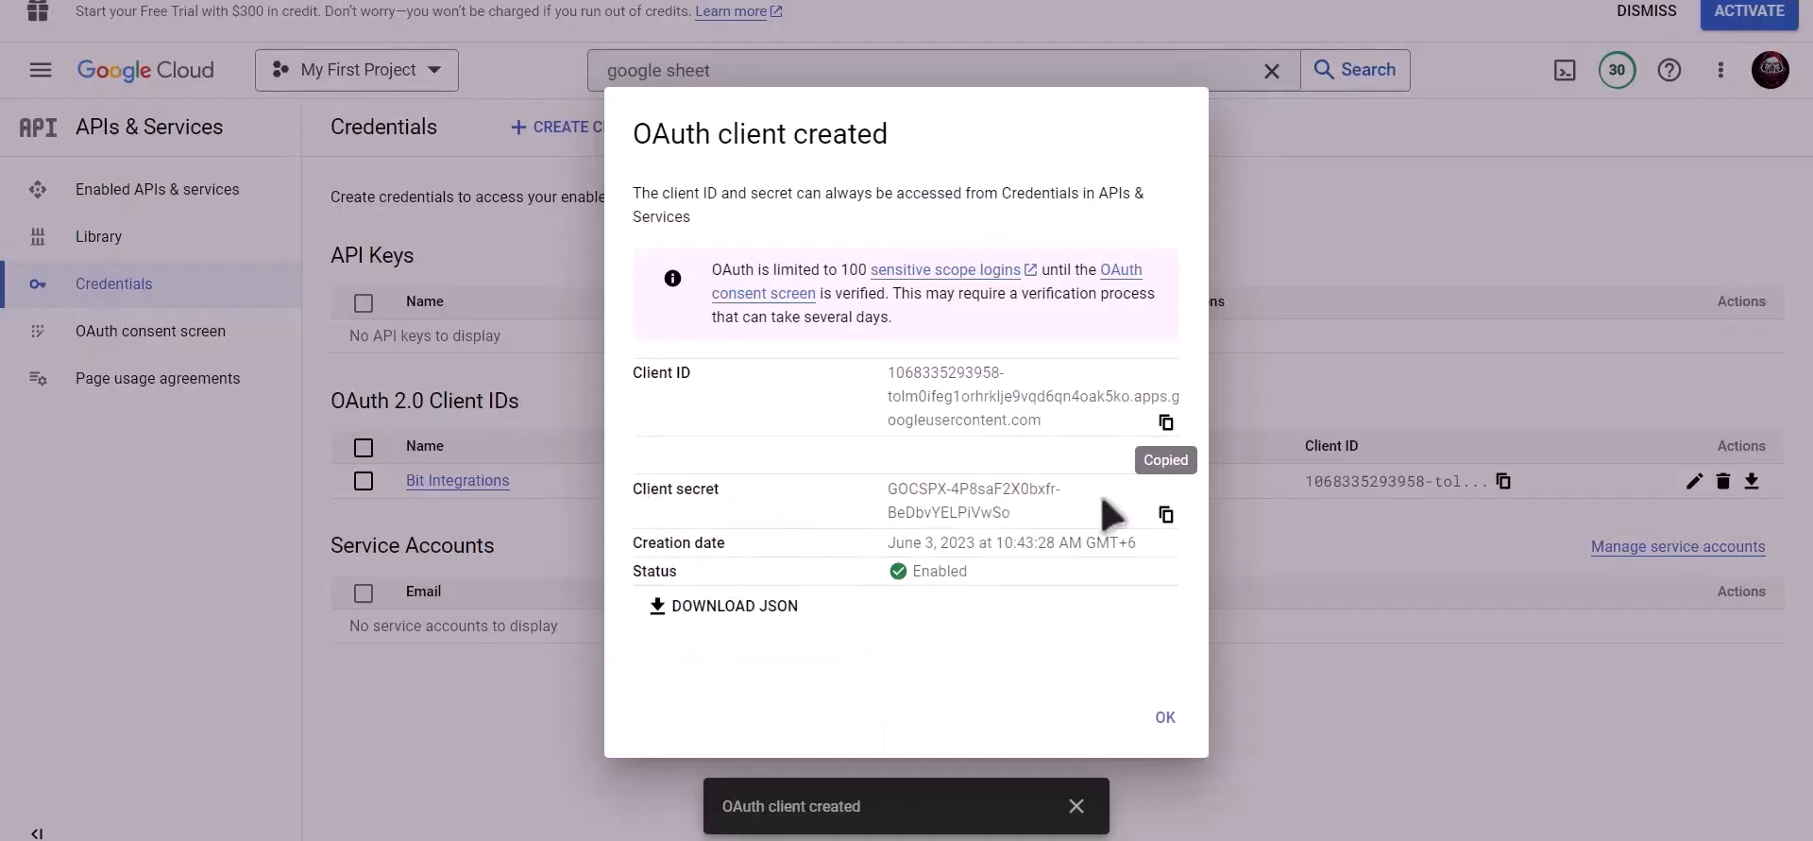
left_click(1166, 515)
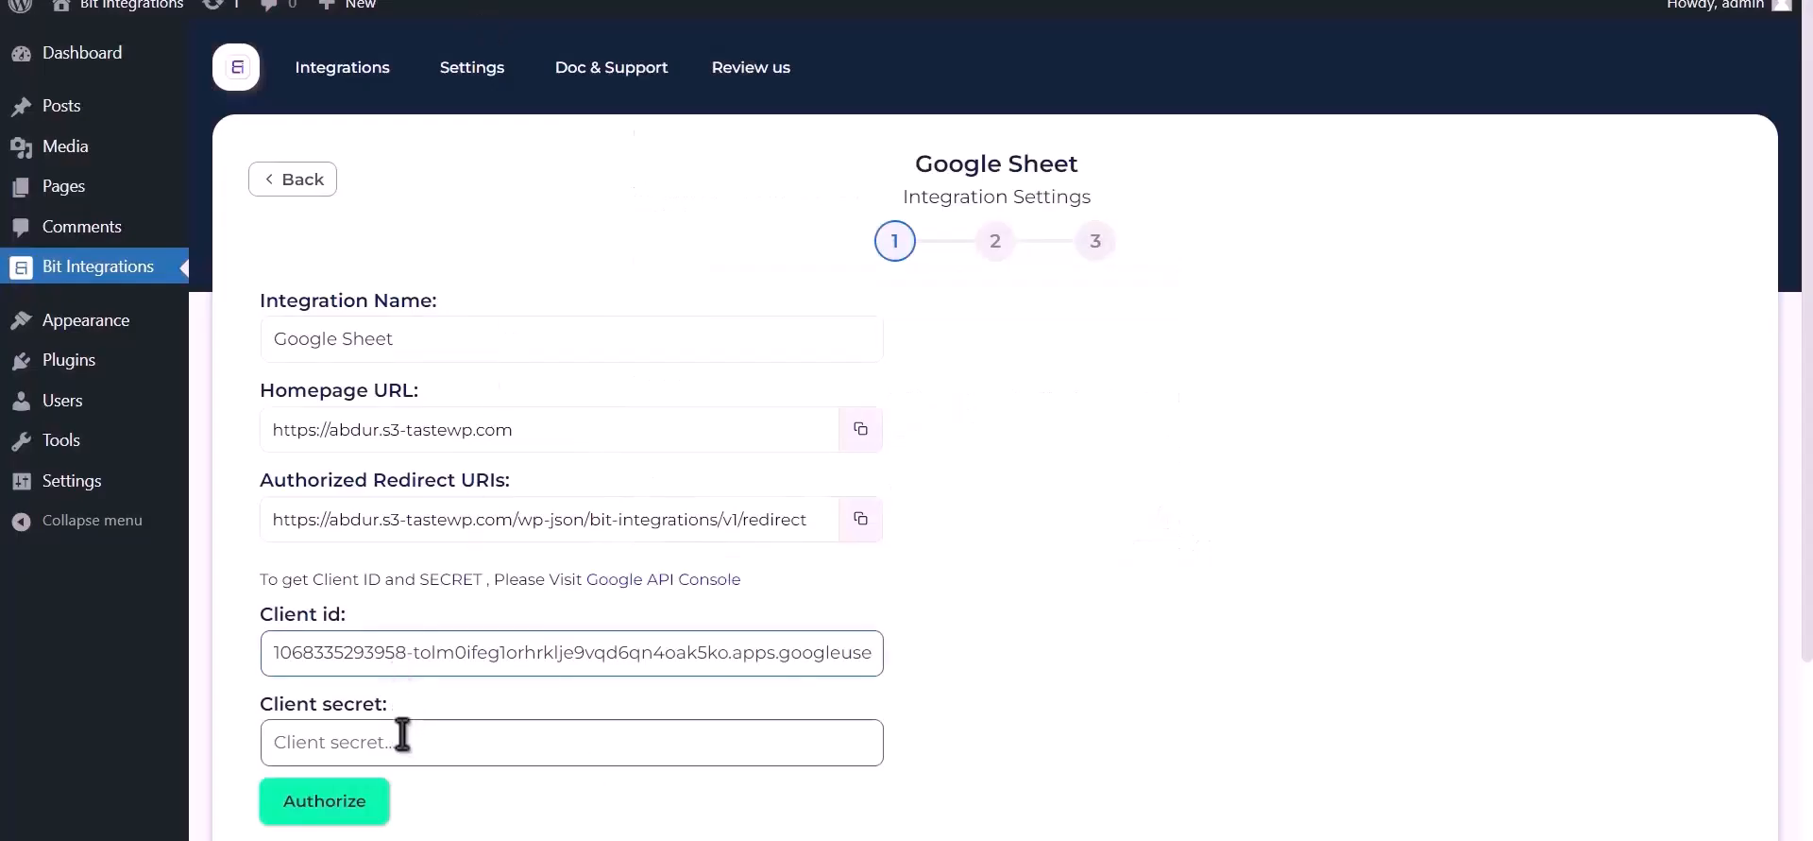
left_click(406, 737)
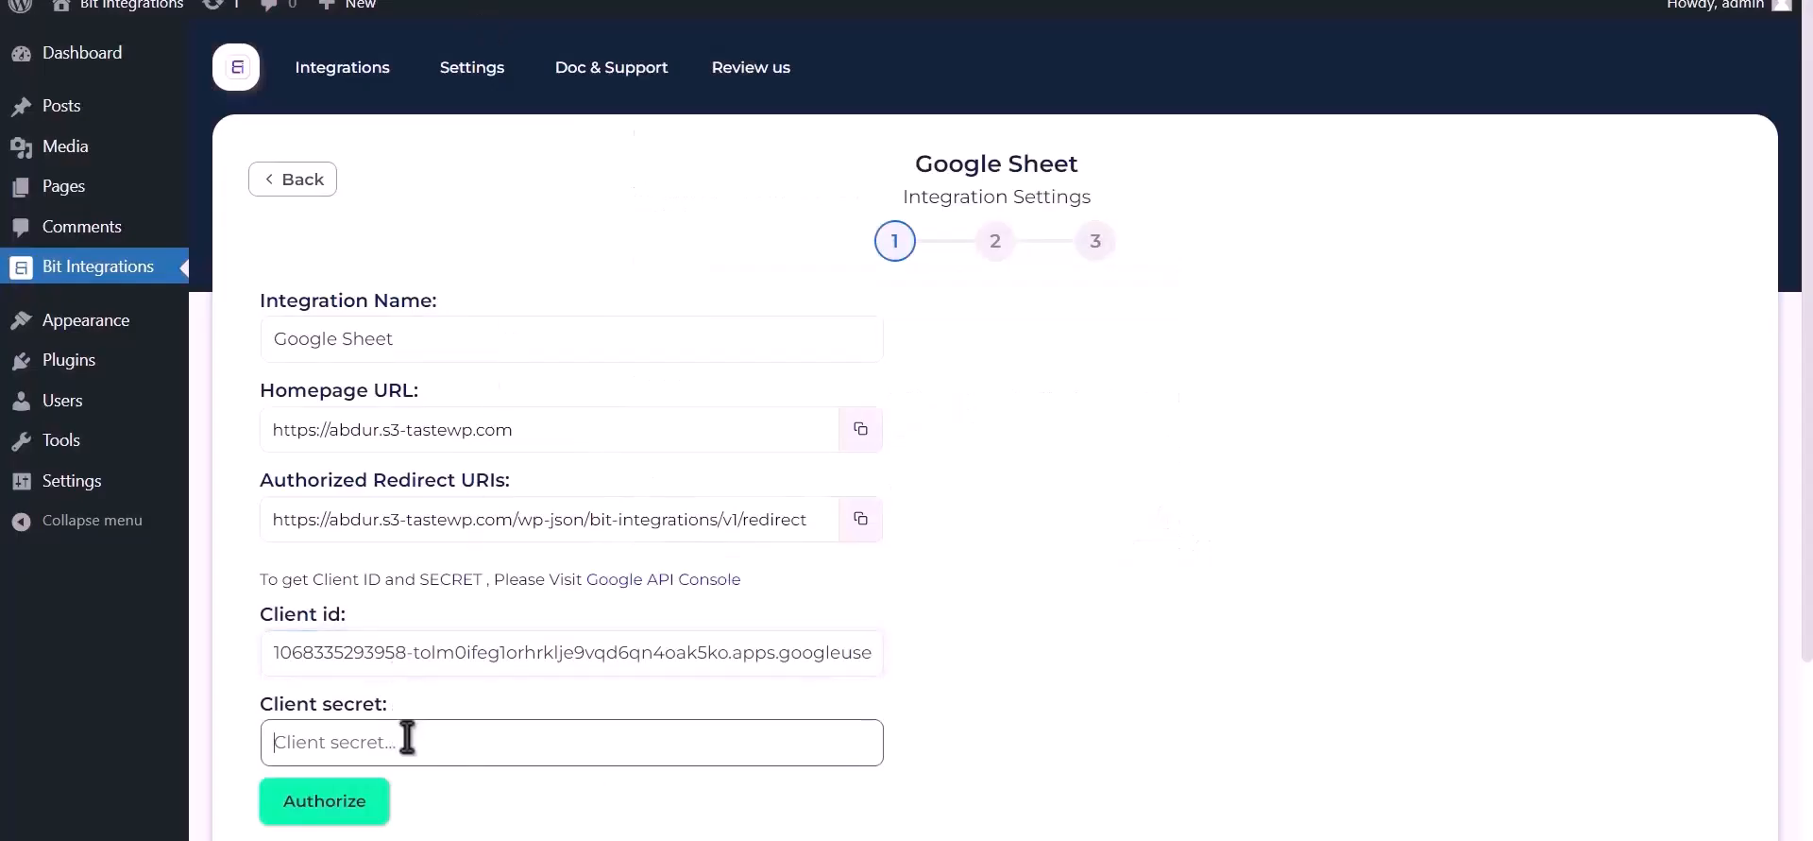
key("ctrl+v")
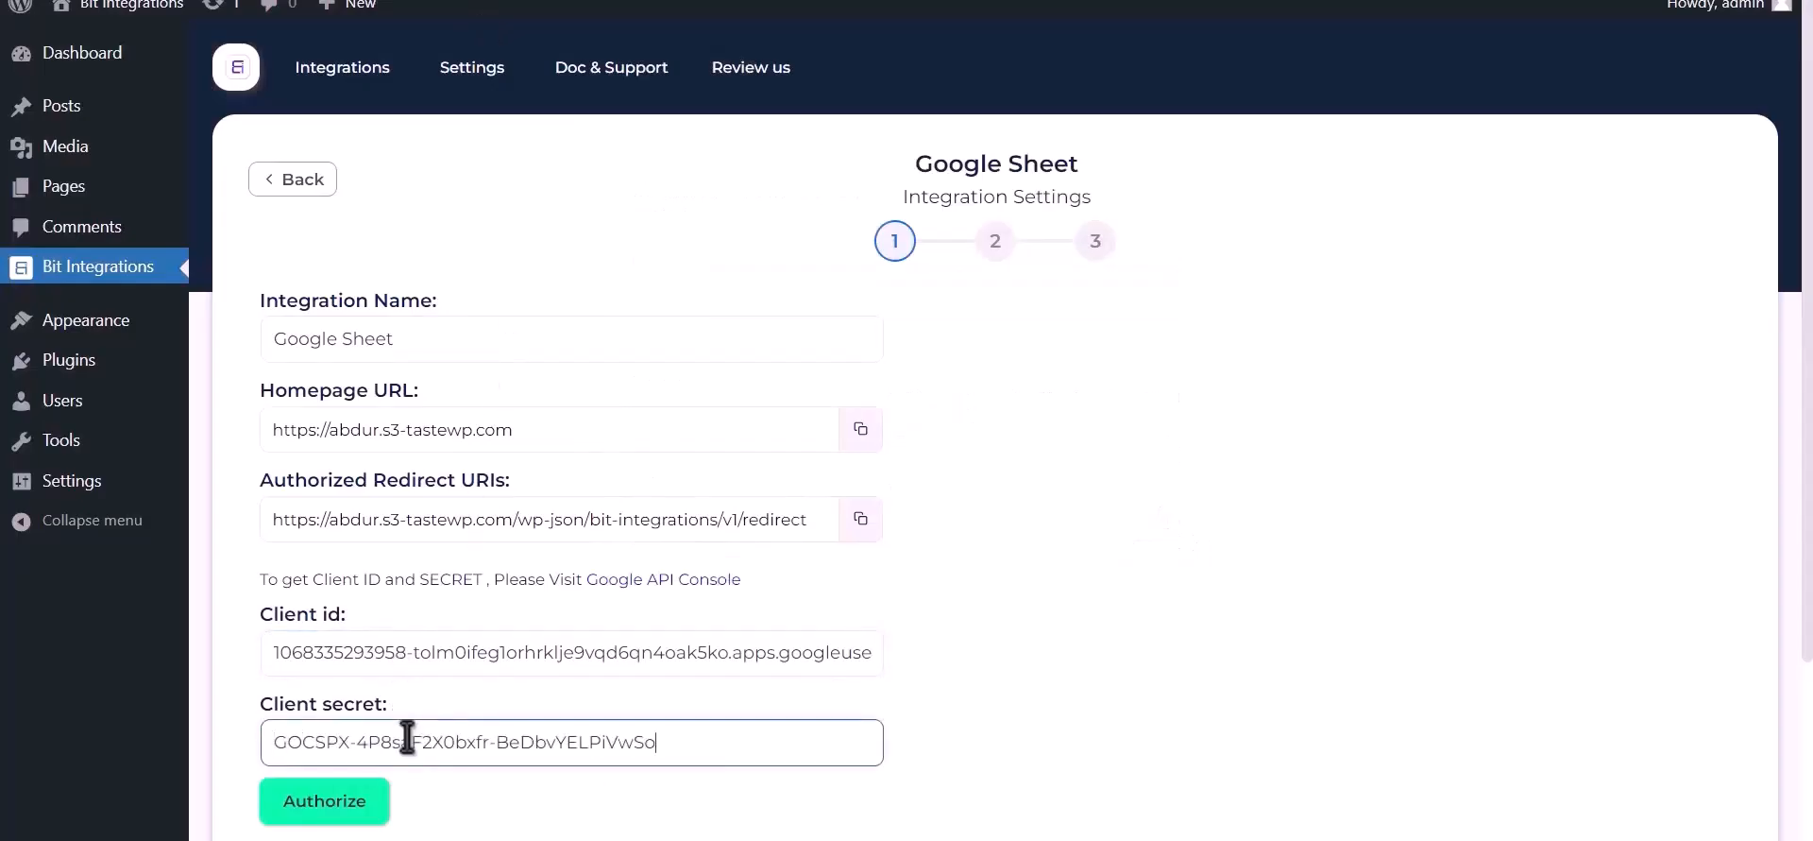
left_click(338, 801)
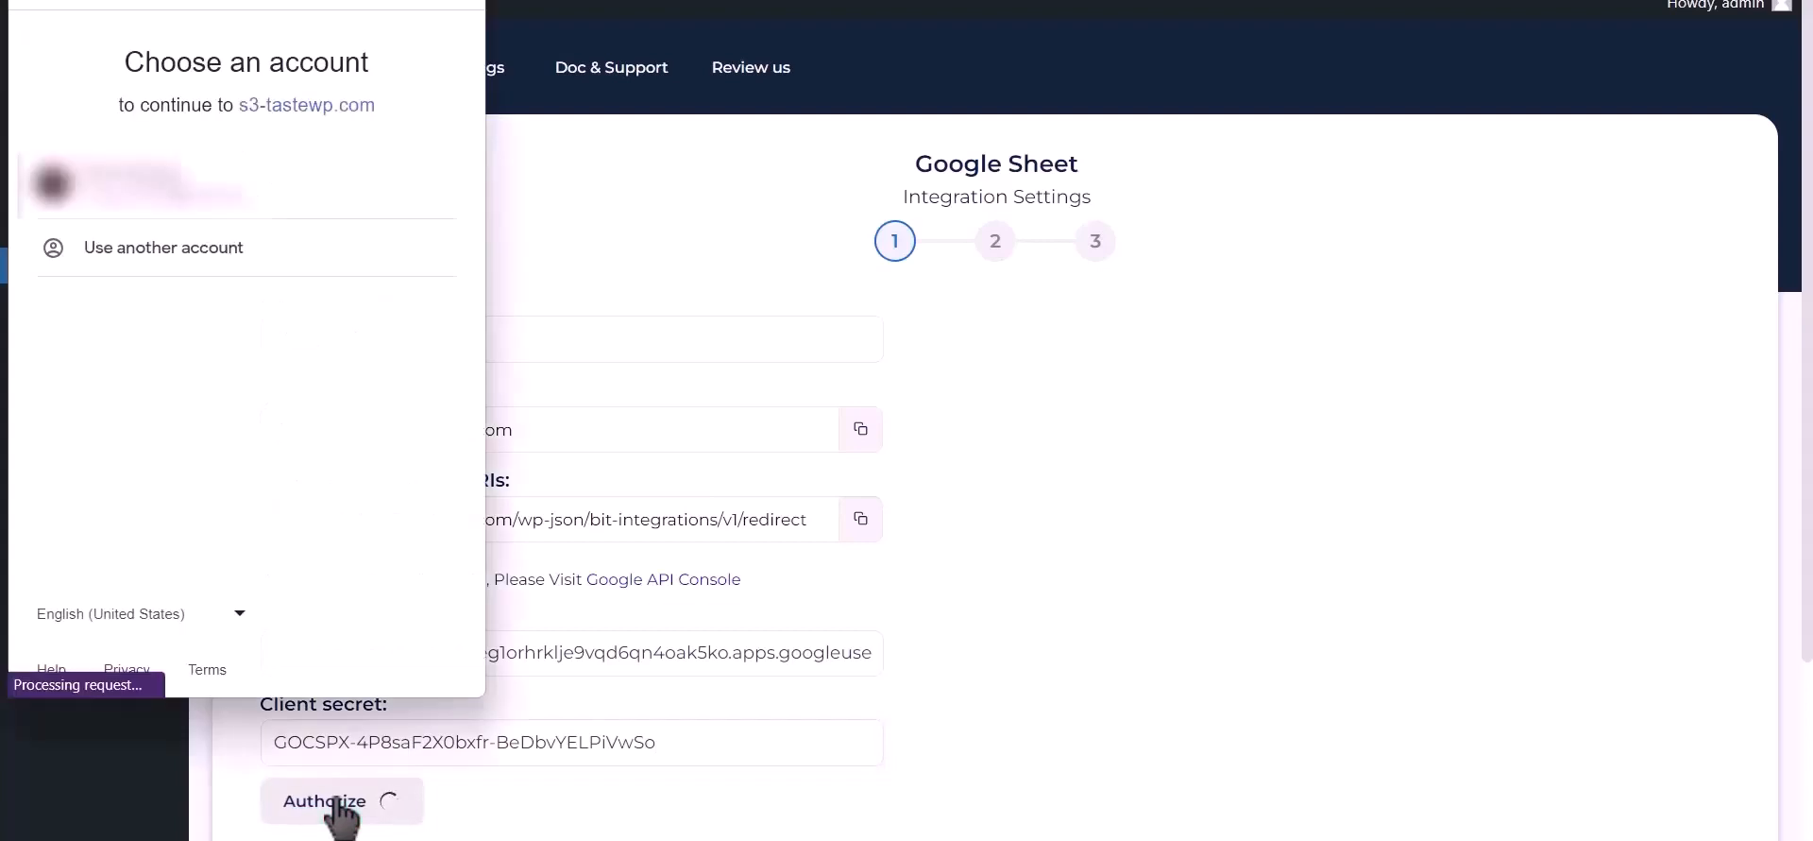
- Pick the Google account, proceed past the unverified-app warning, and grant access
left_click(224, 194)
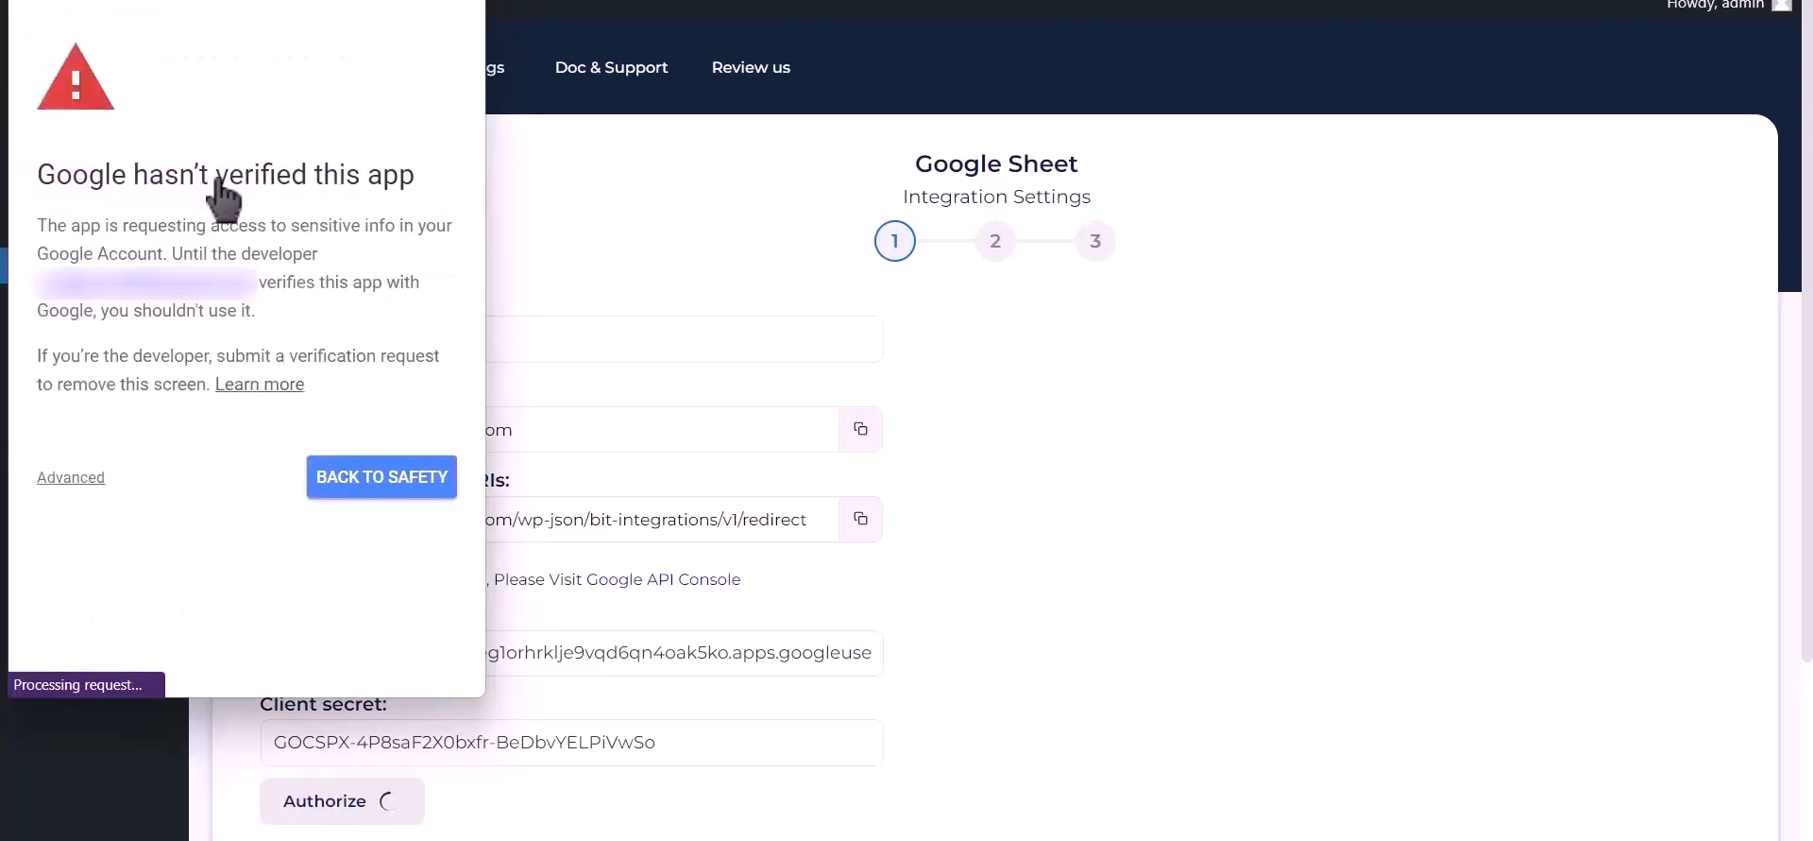
left_click(76, 478)
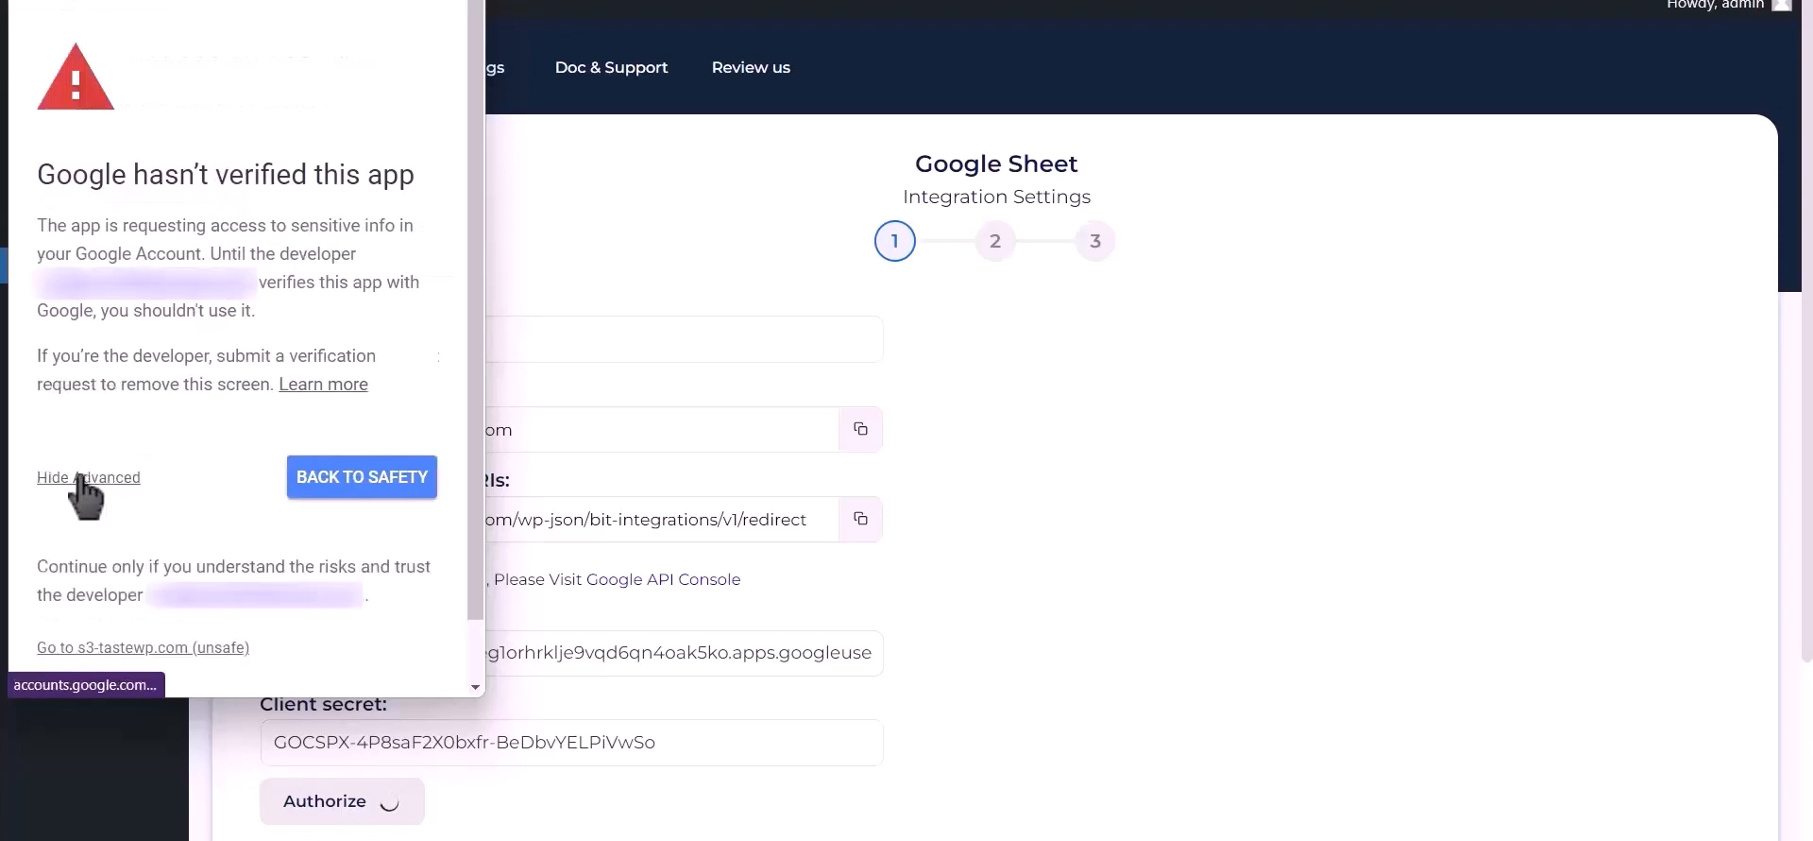
left_click(138, 648)
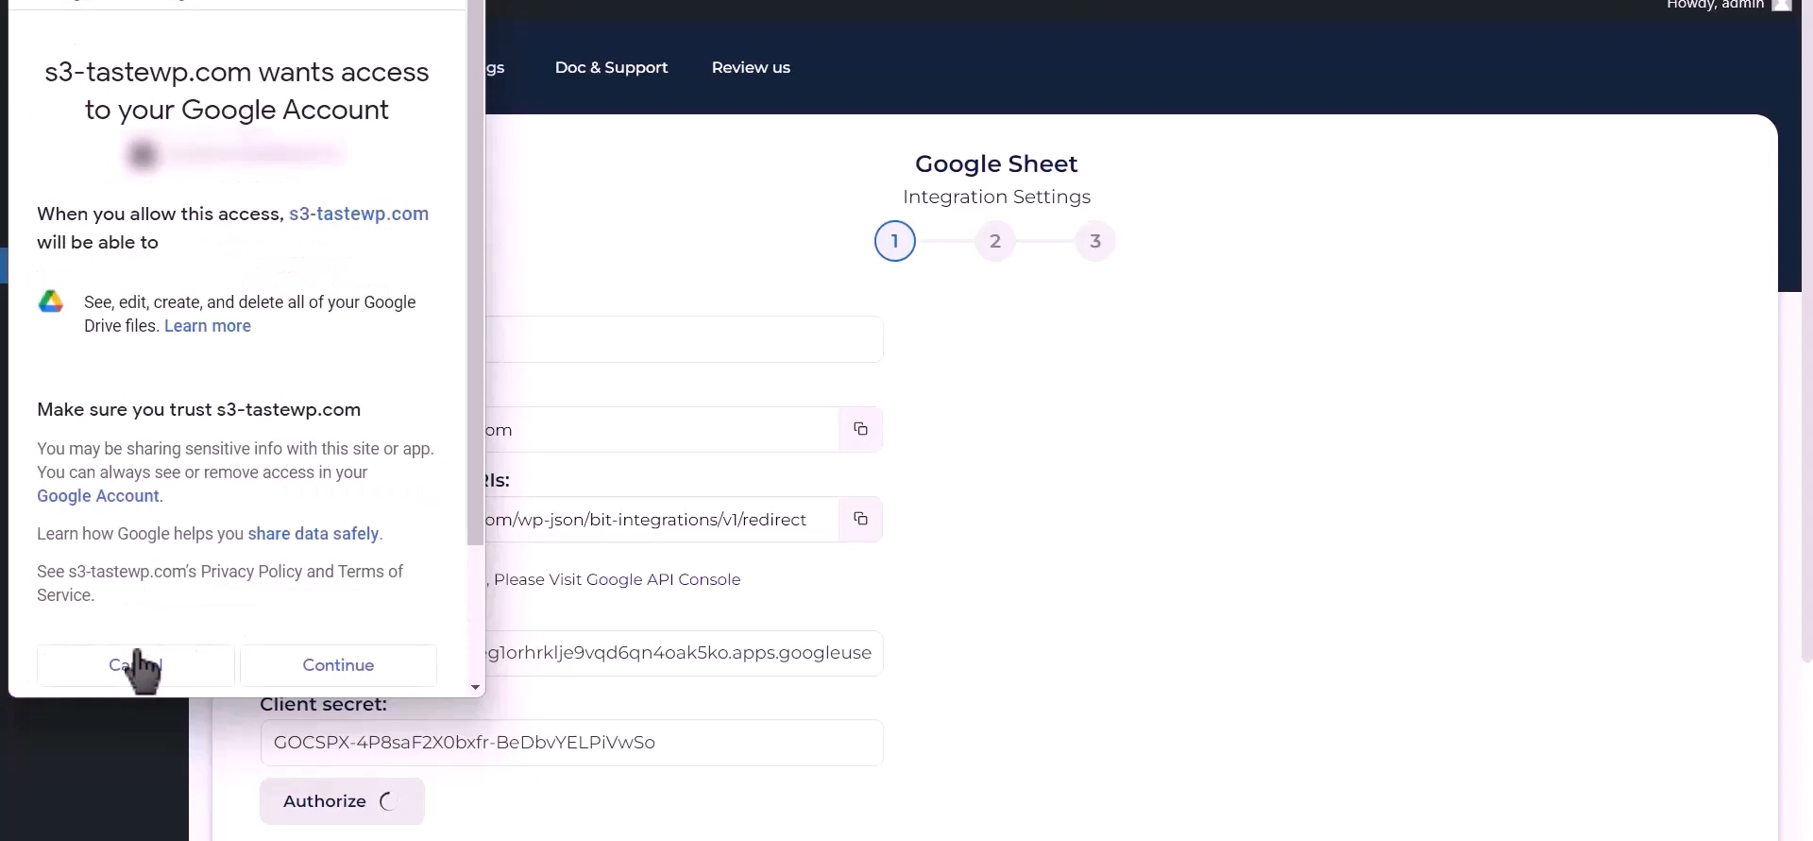
left_click(338, 665)
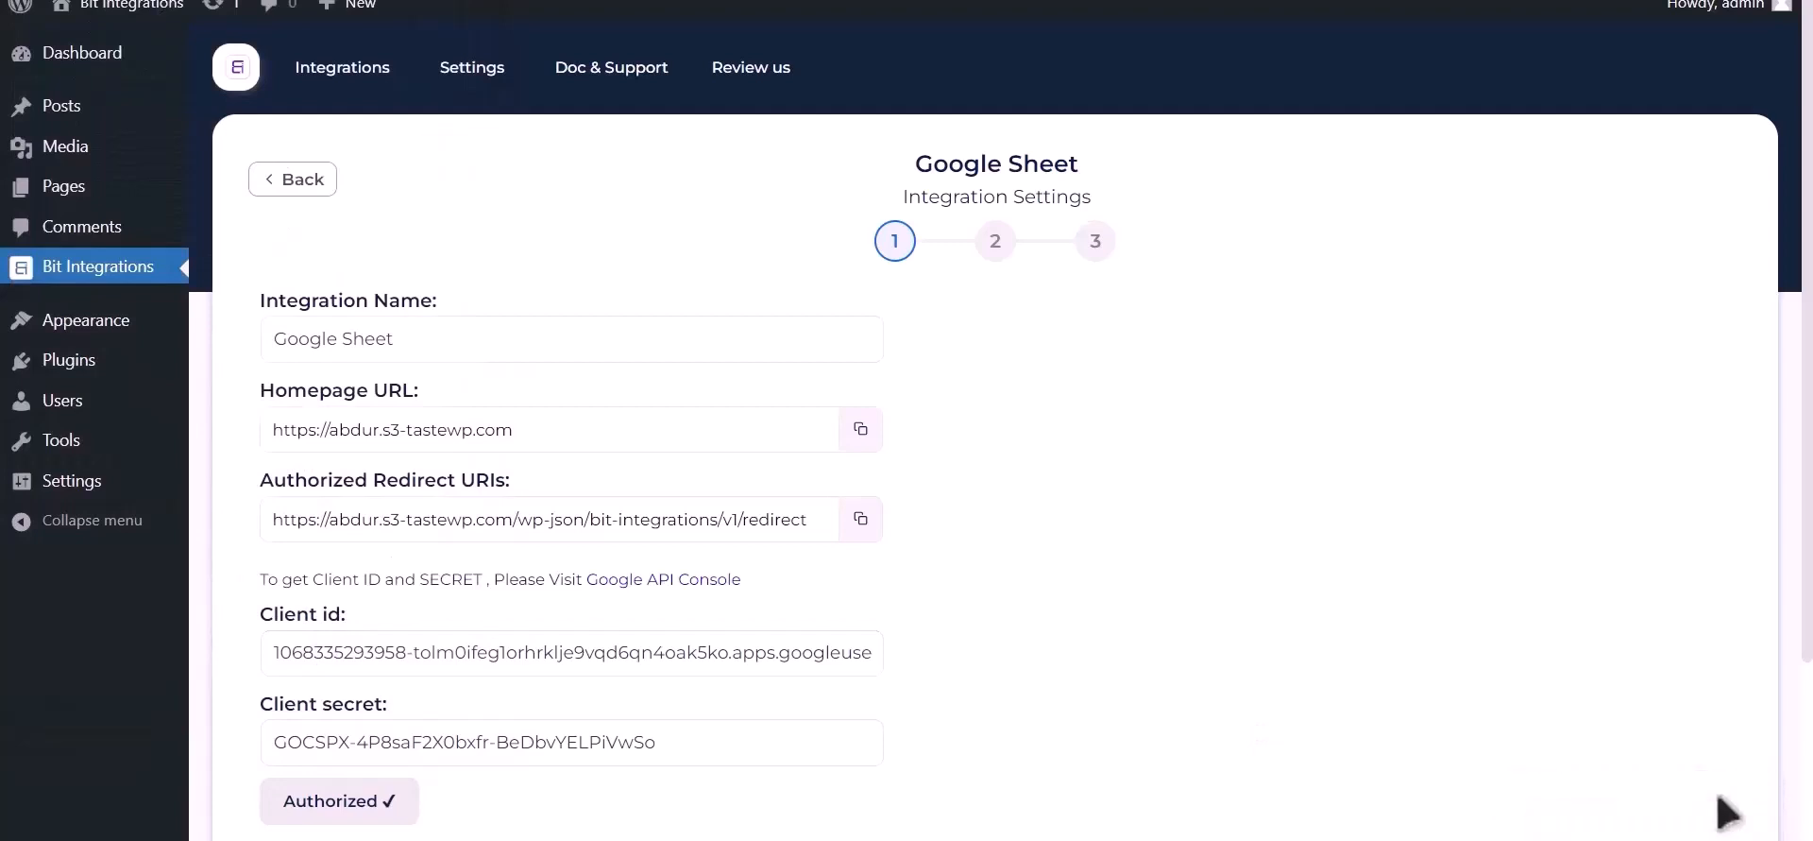
scroll(1301, 595, "down", 3)
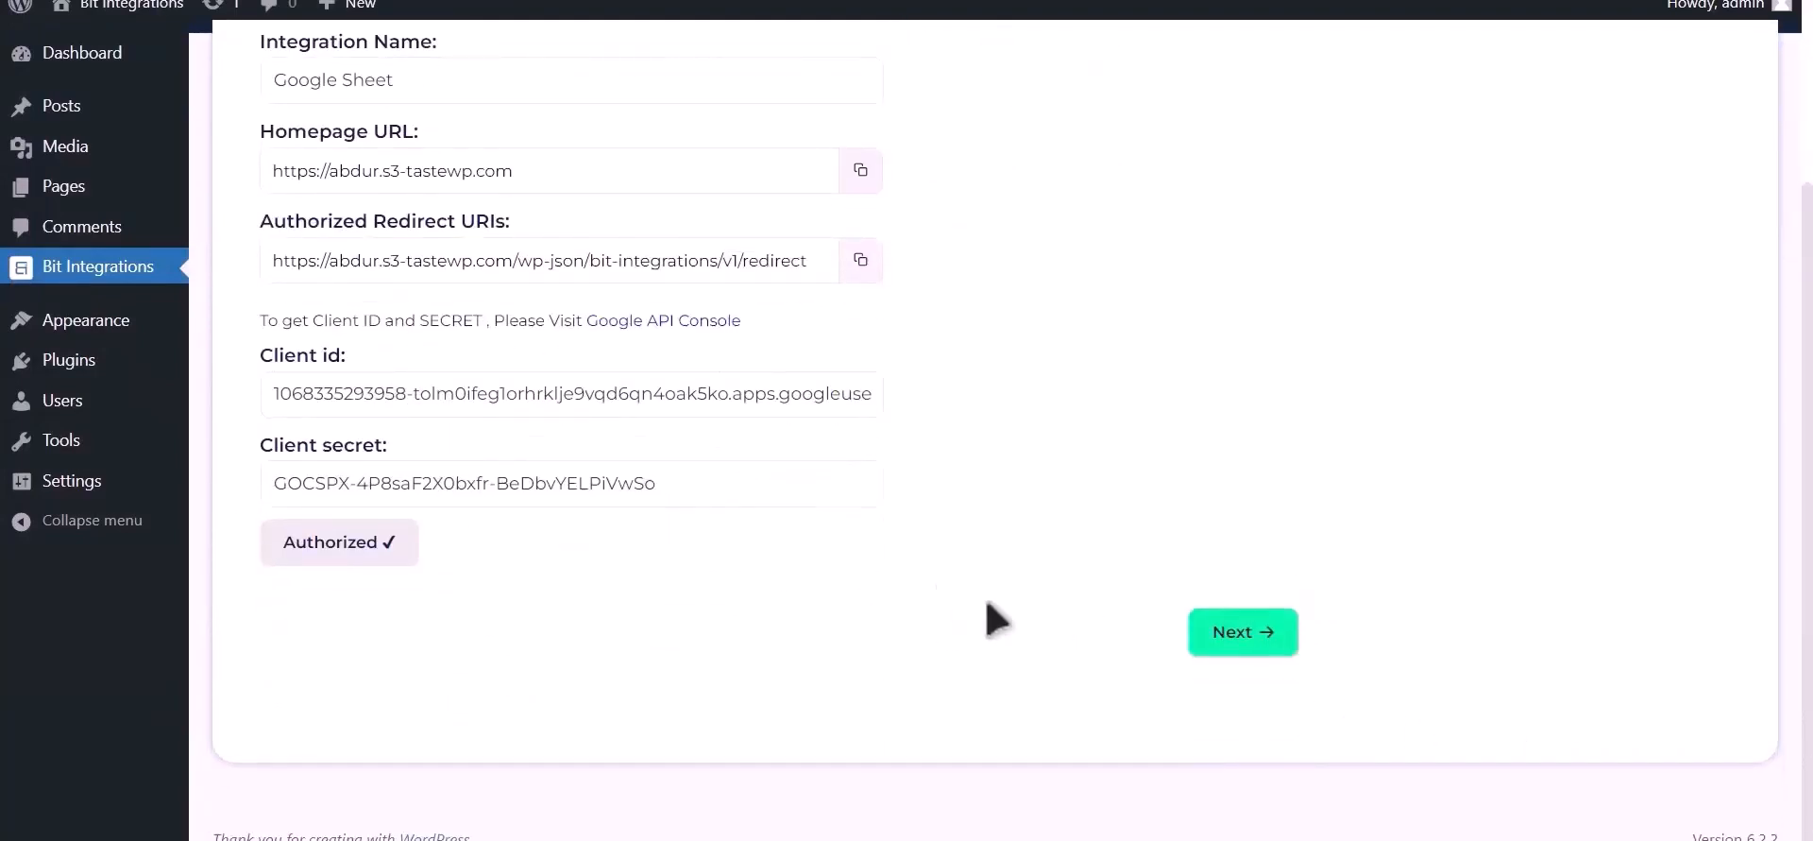
- Target spreadsheet Post_Google_Sheet, worksheet Sheet1, with header row A1
left_click(1266, 633)
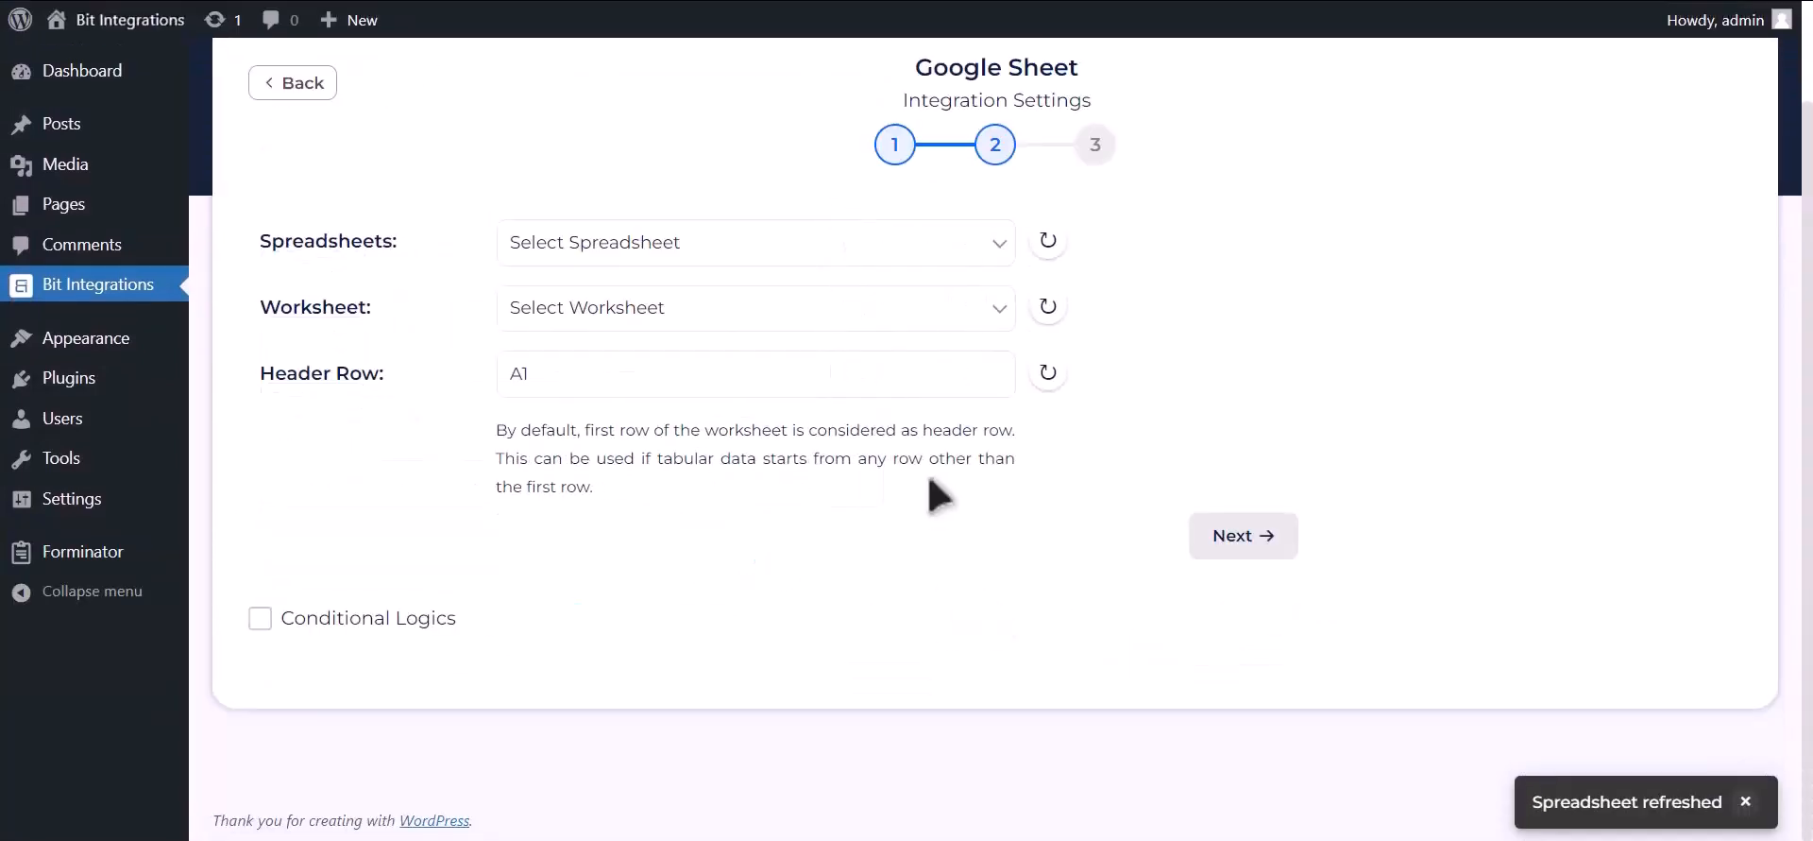
left_click(780, 258)
left_click(798, 298)
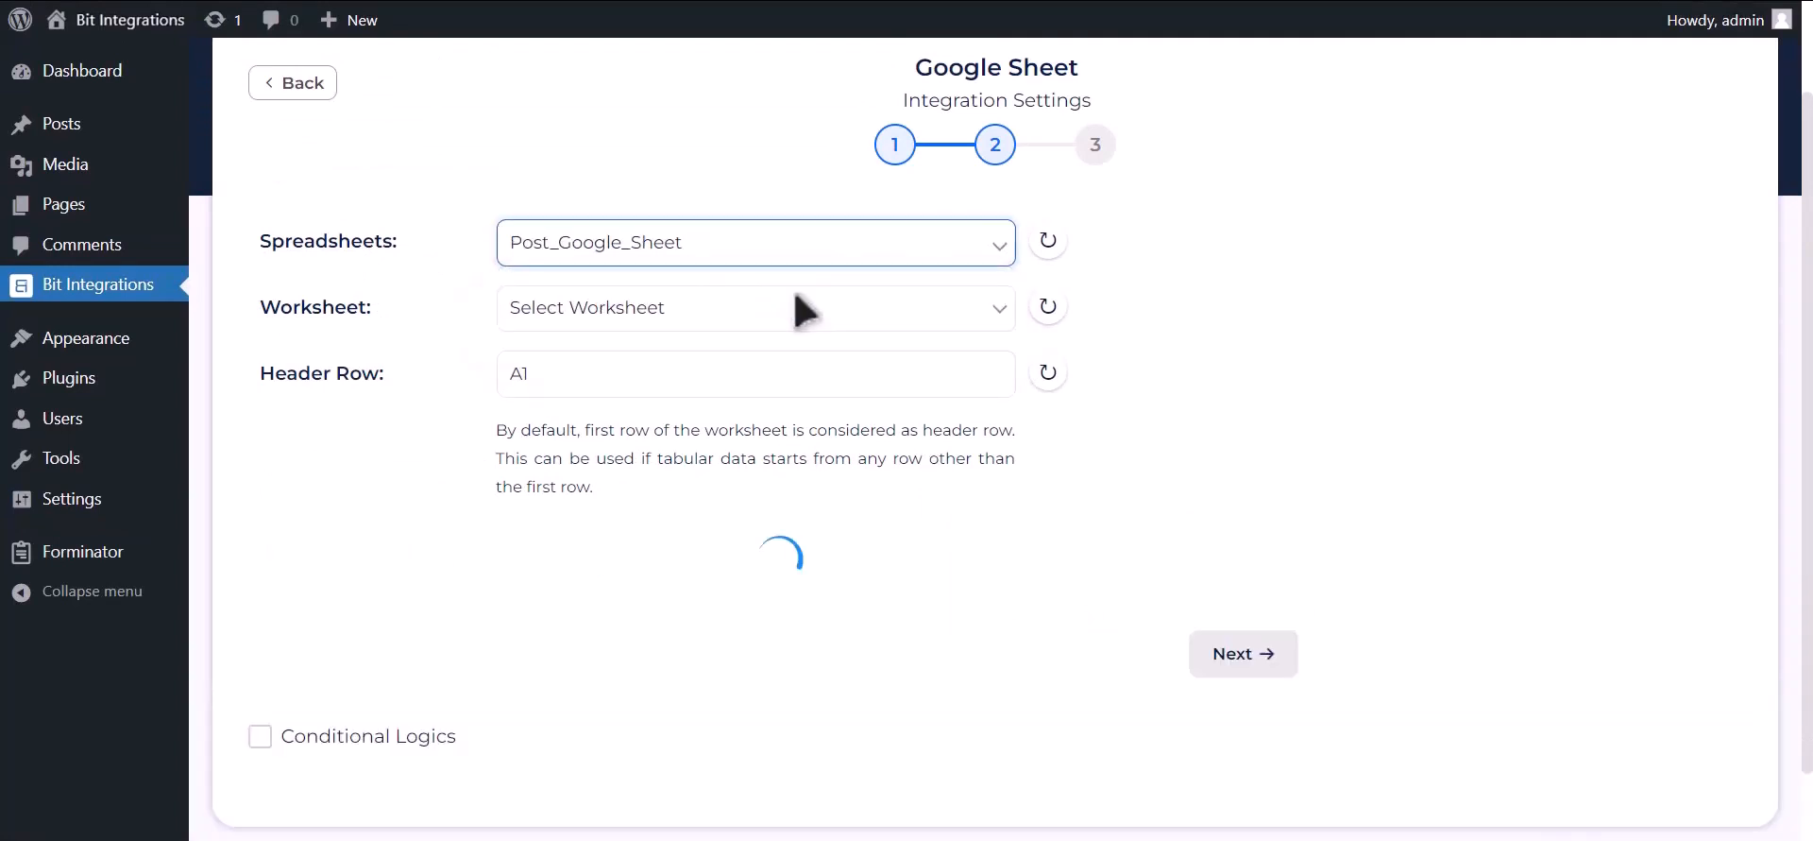
left_click(773, 319)
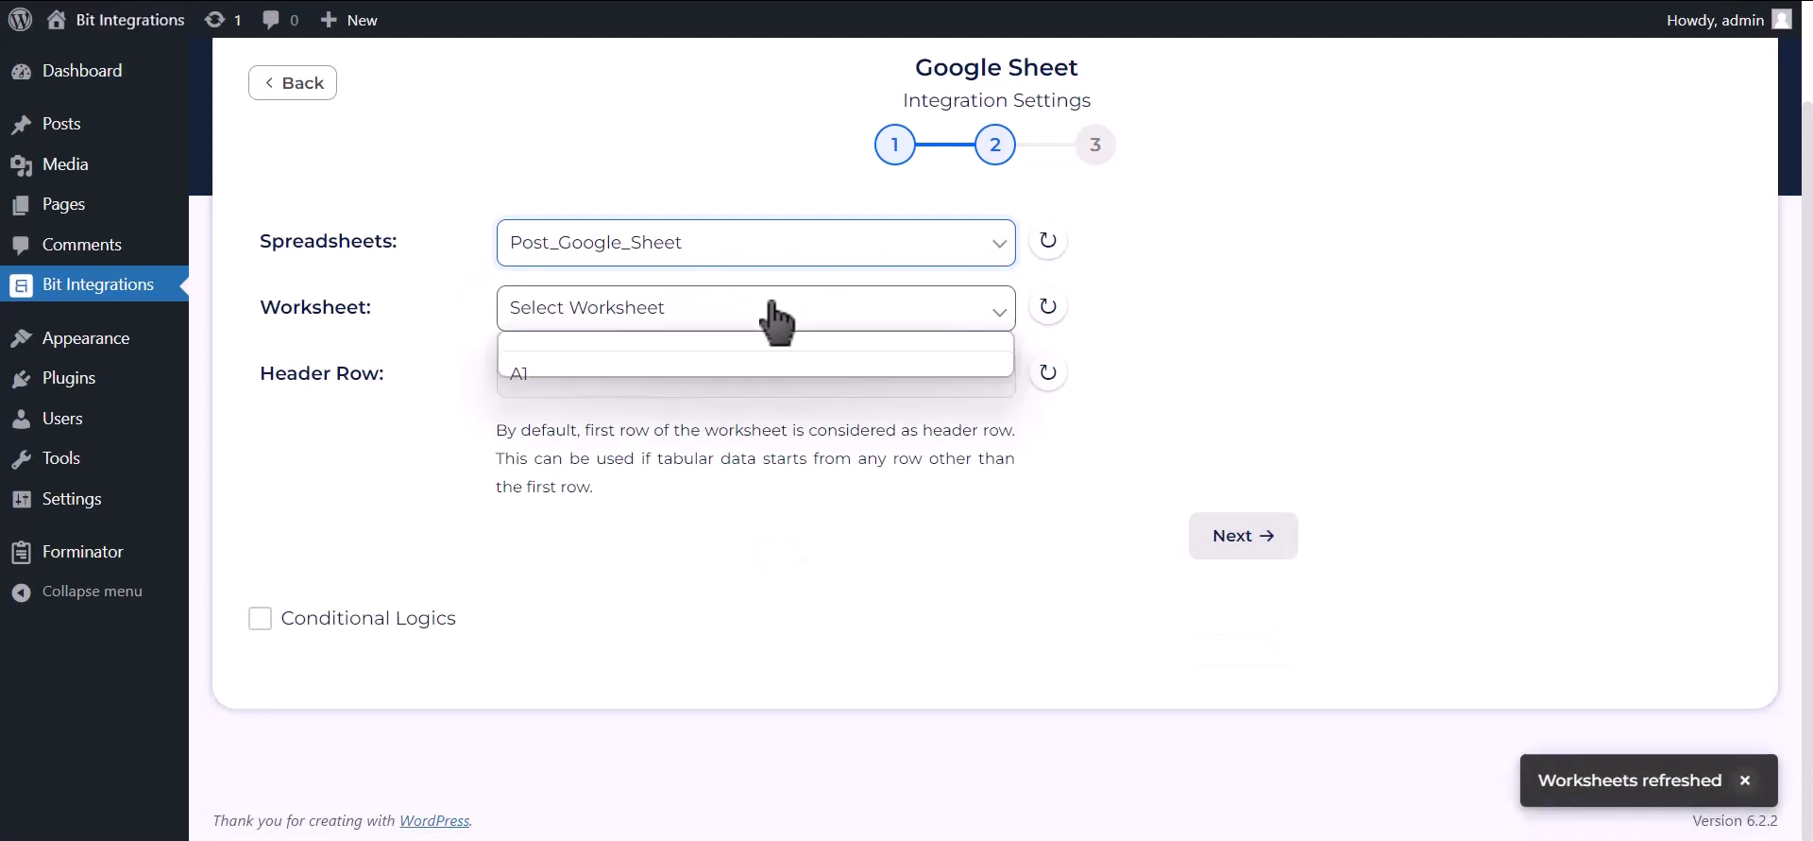
left_click(661, 366)
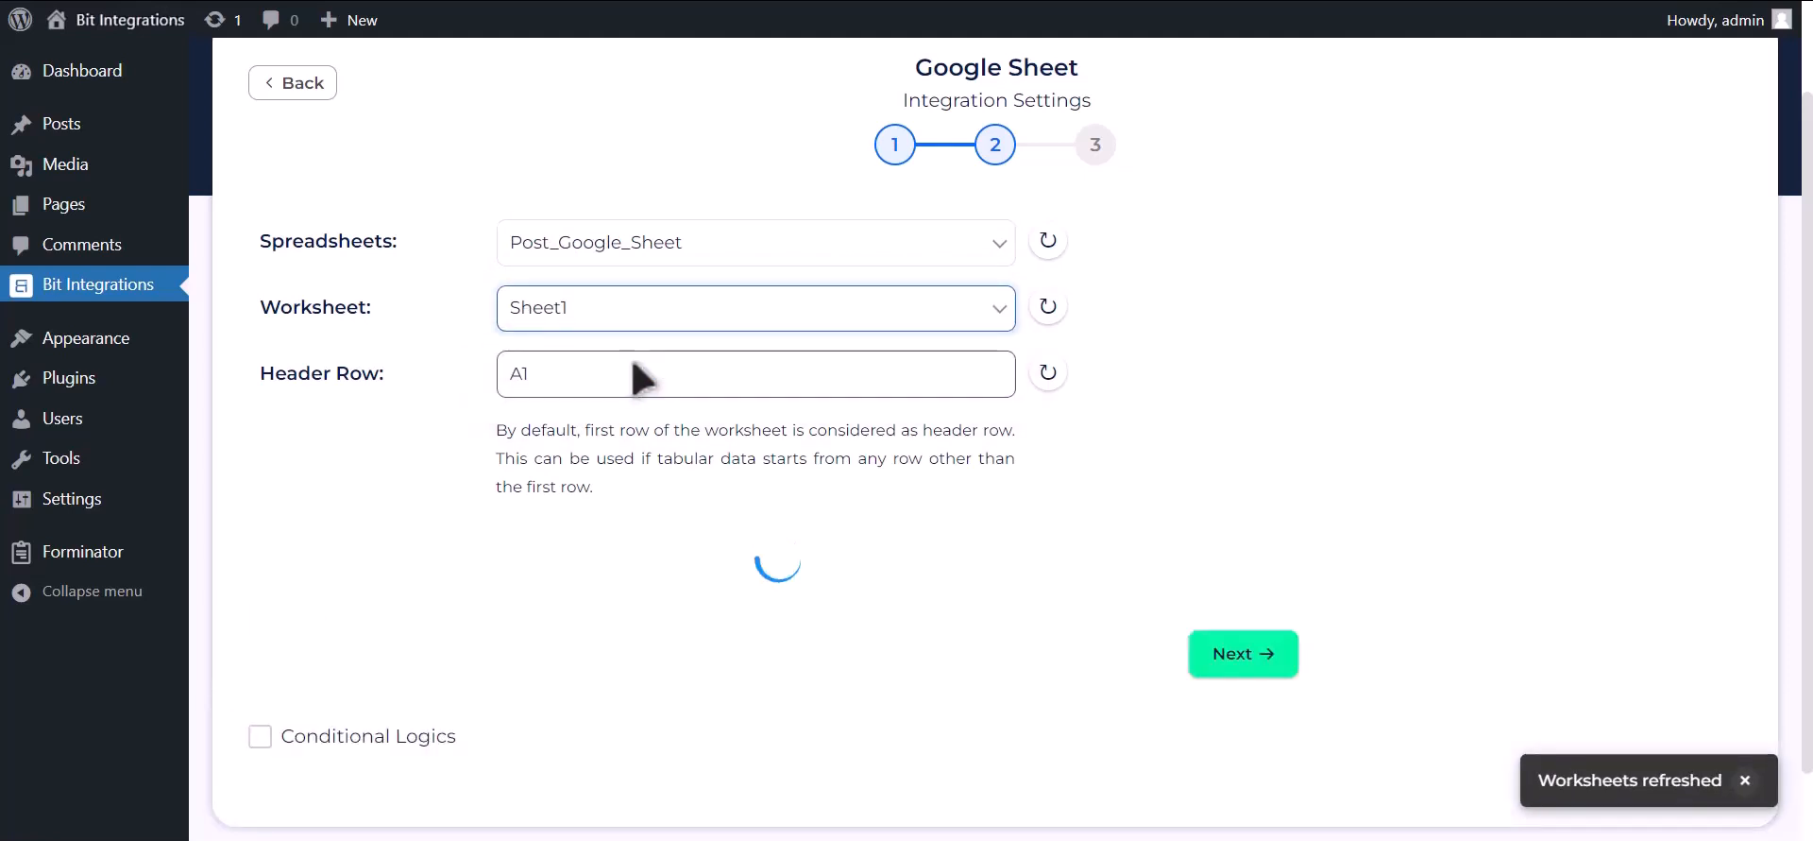
left_click(636, 361)
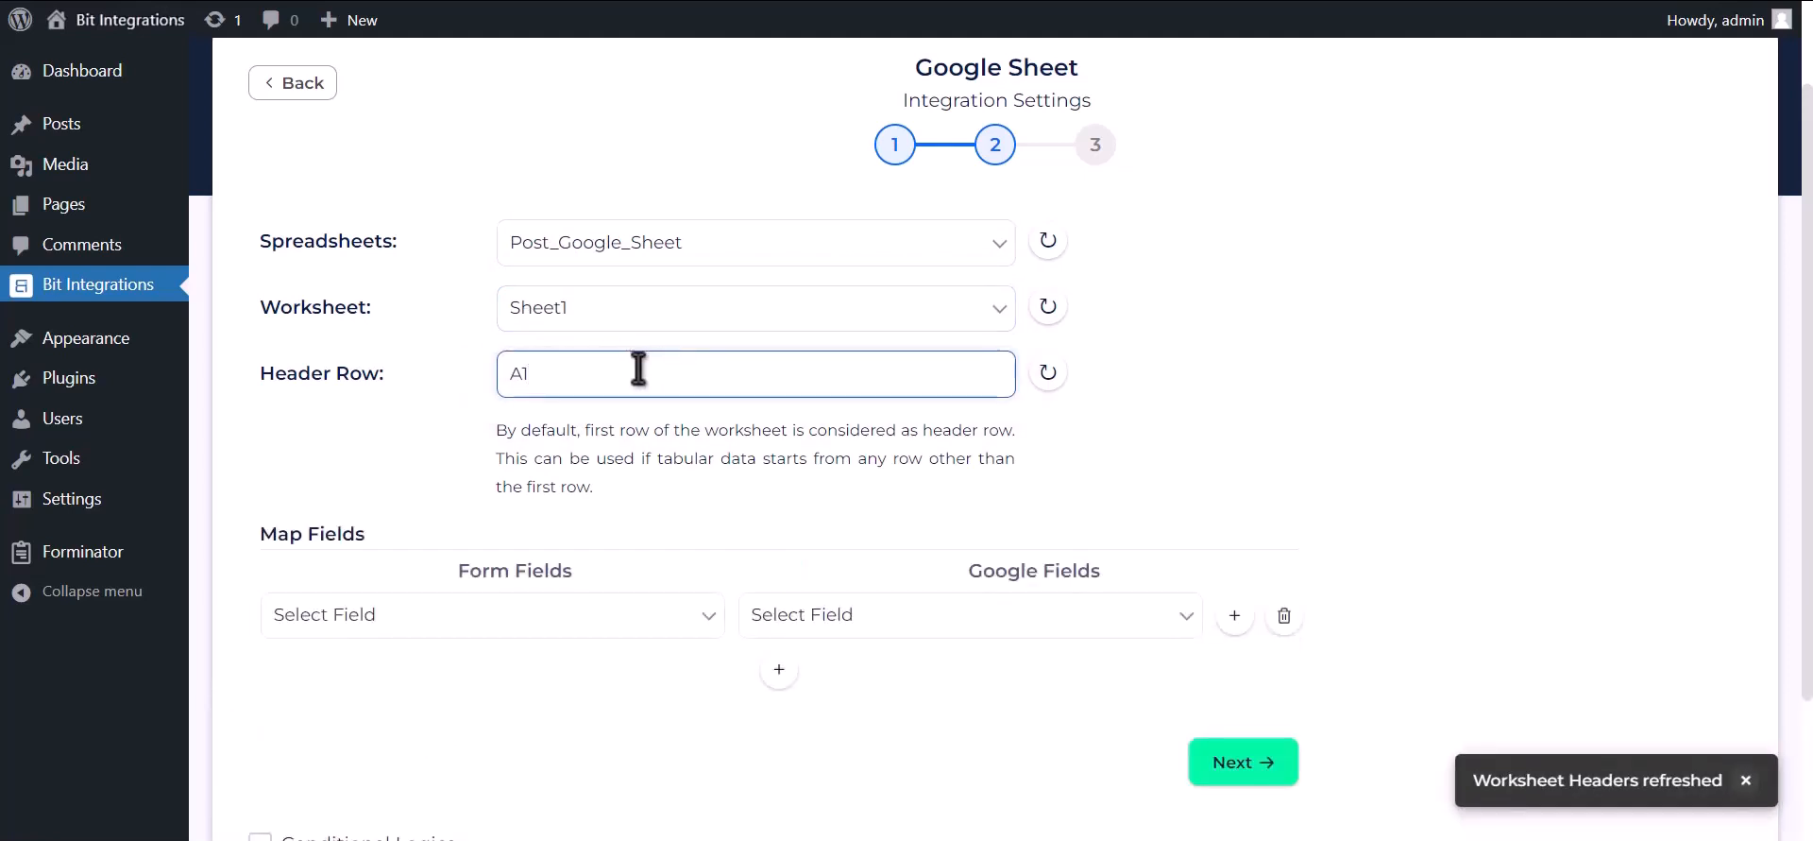
- Map Name-1 to the Name column and Email Address-1 to Email Address
scroll(675, 458, "down", 2)
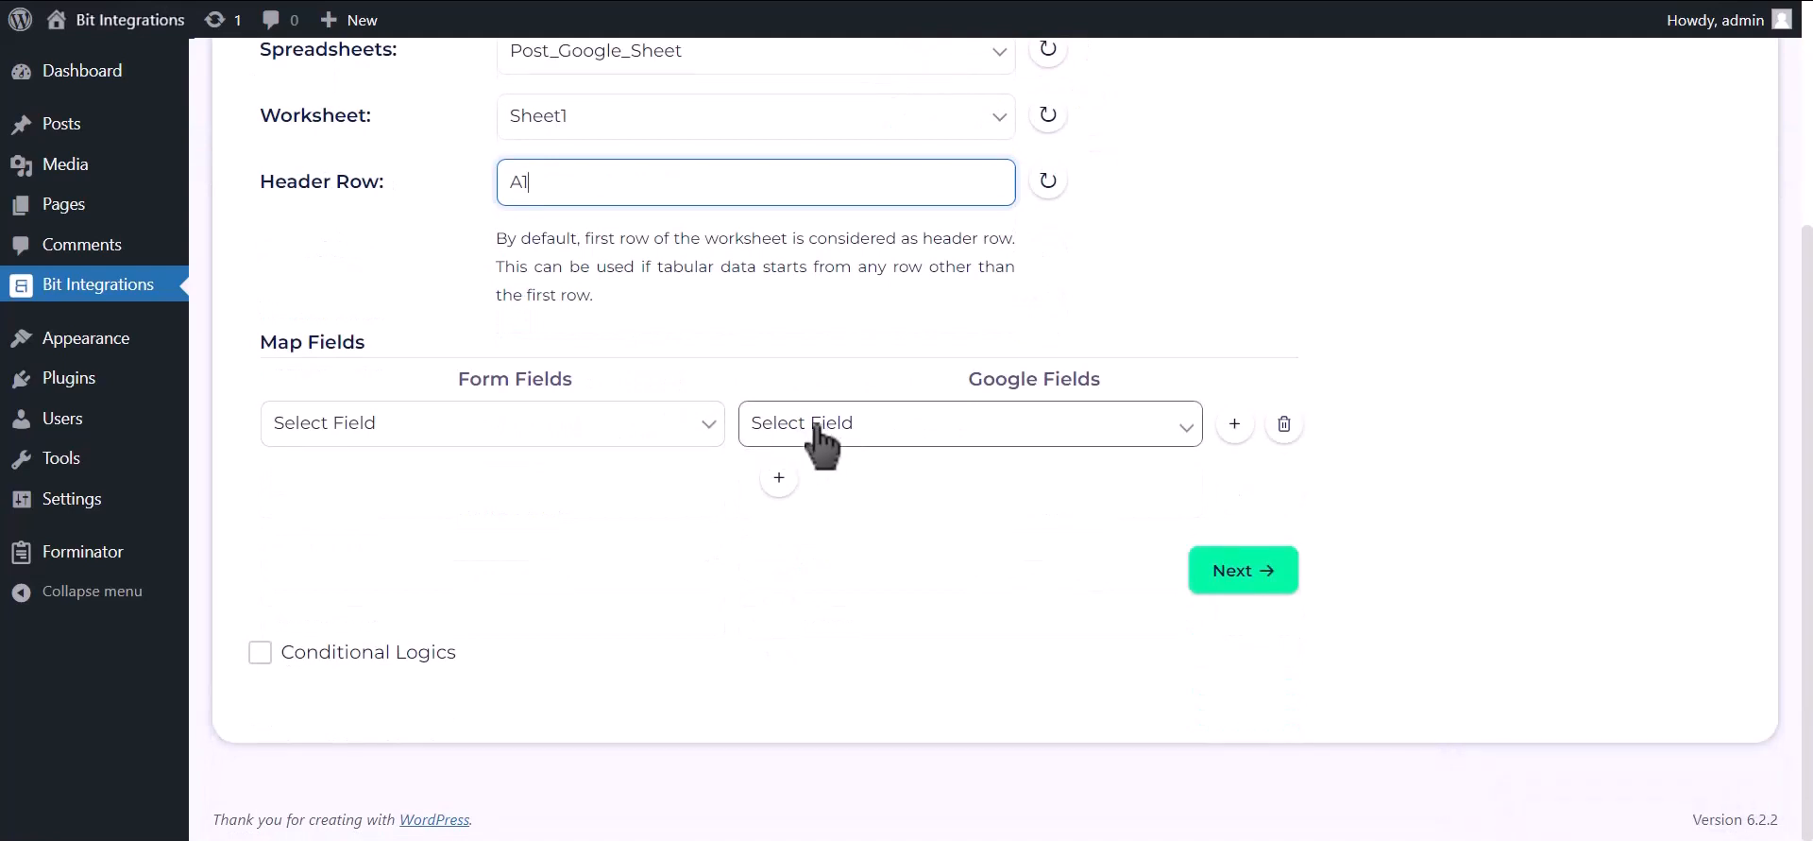
left_click(802, 427)
left_click(708, 441)
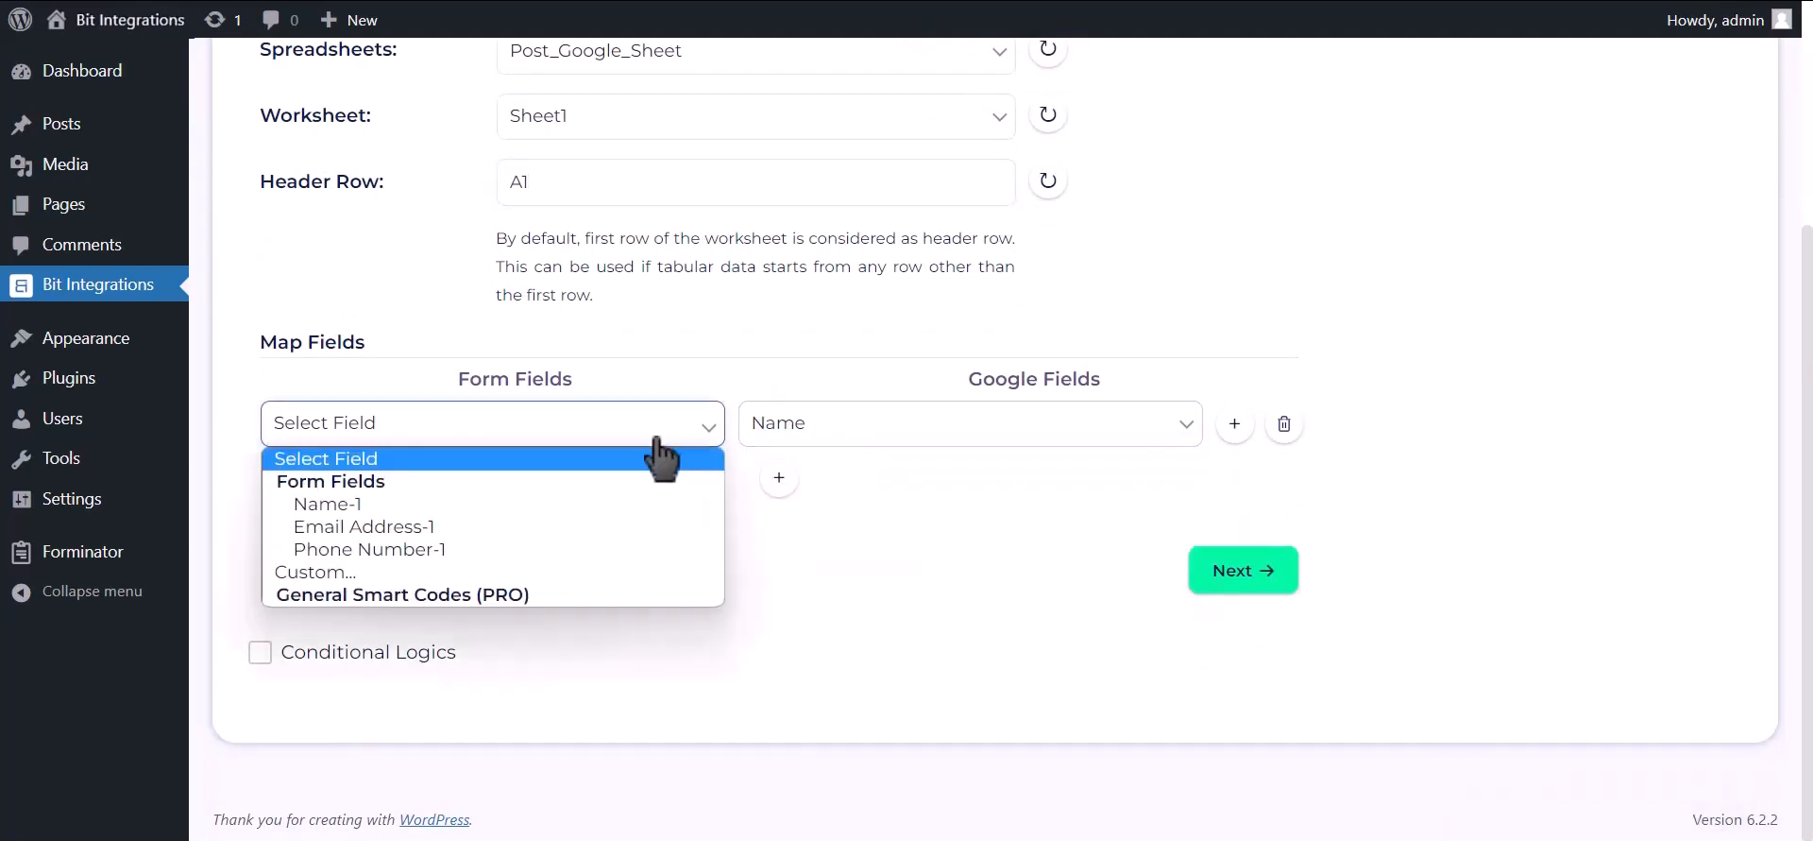
left_click(548, 511)
left_click(779, 478)
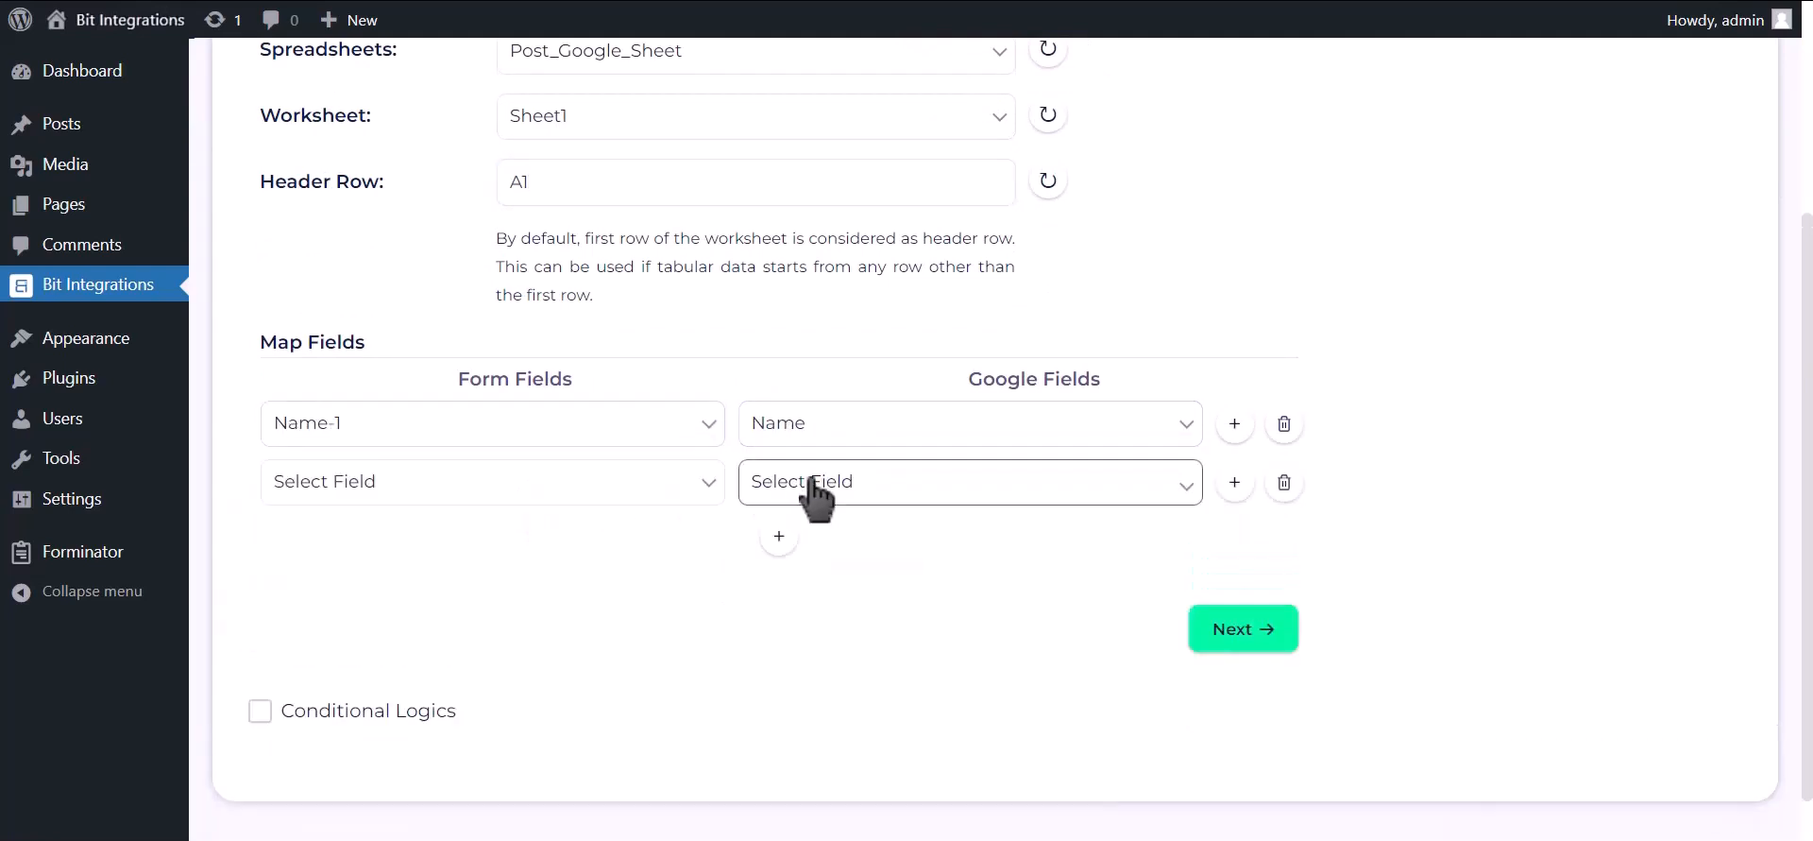
left_click(812, 483)
left_click(818, 563)
left_click(635, 489)
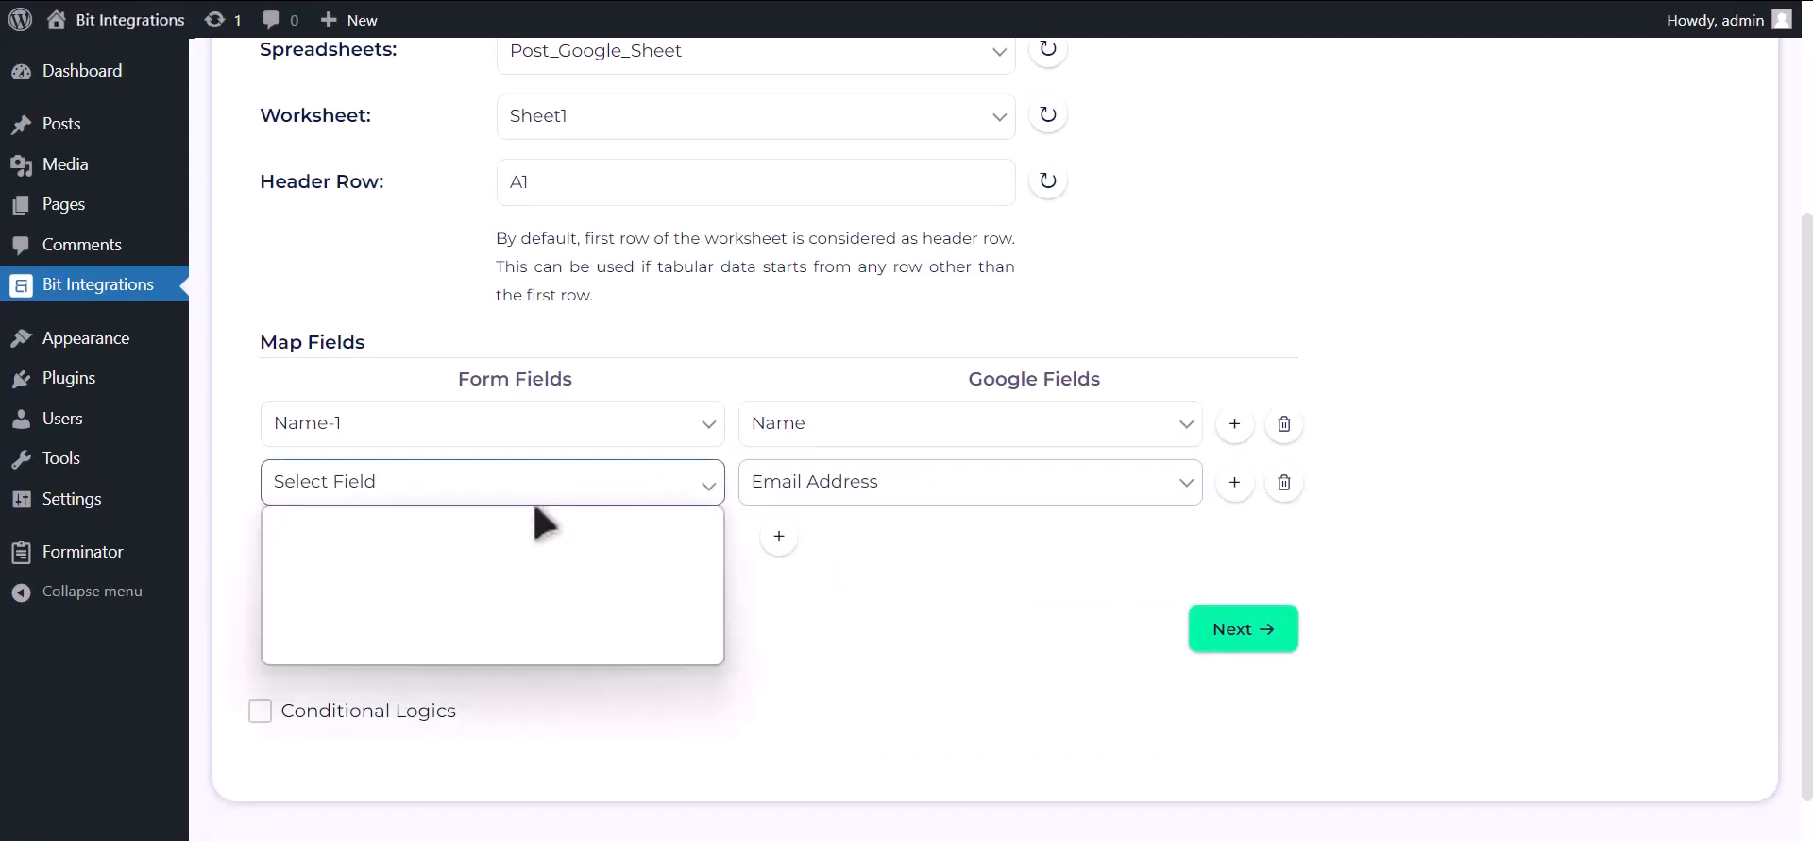
left_click(492, 584)
- Add a third mapping of Phone Number-1 to the Phone Number column
left_click(779, 538)
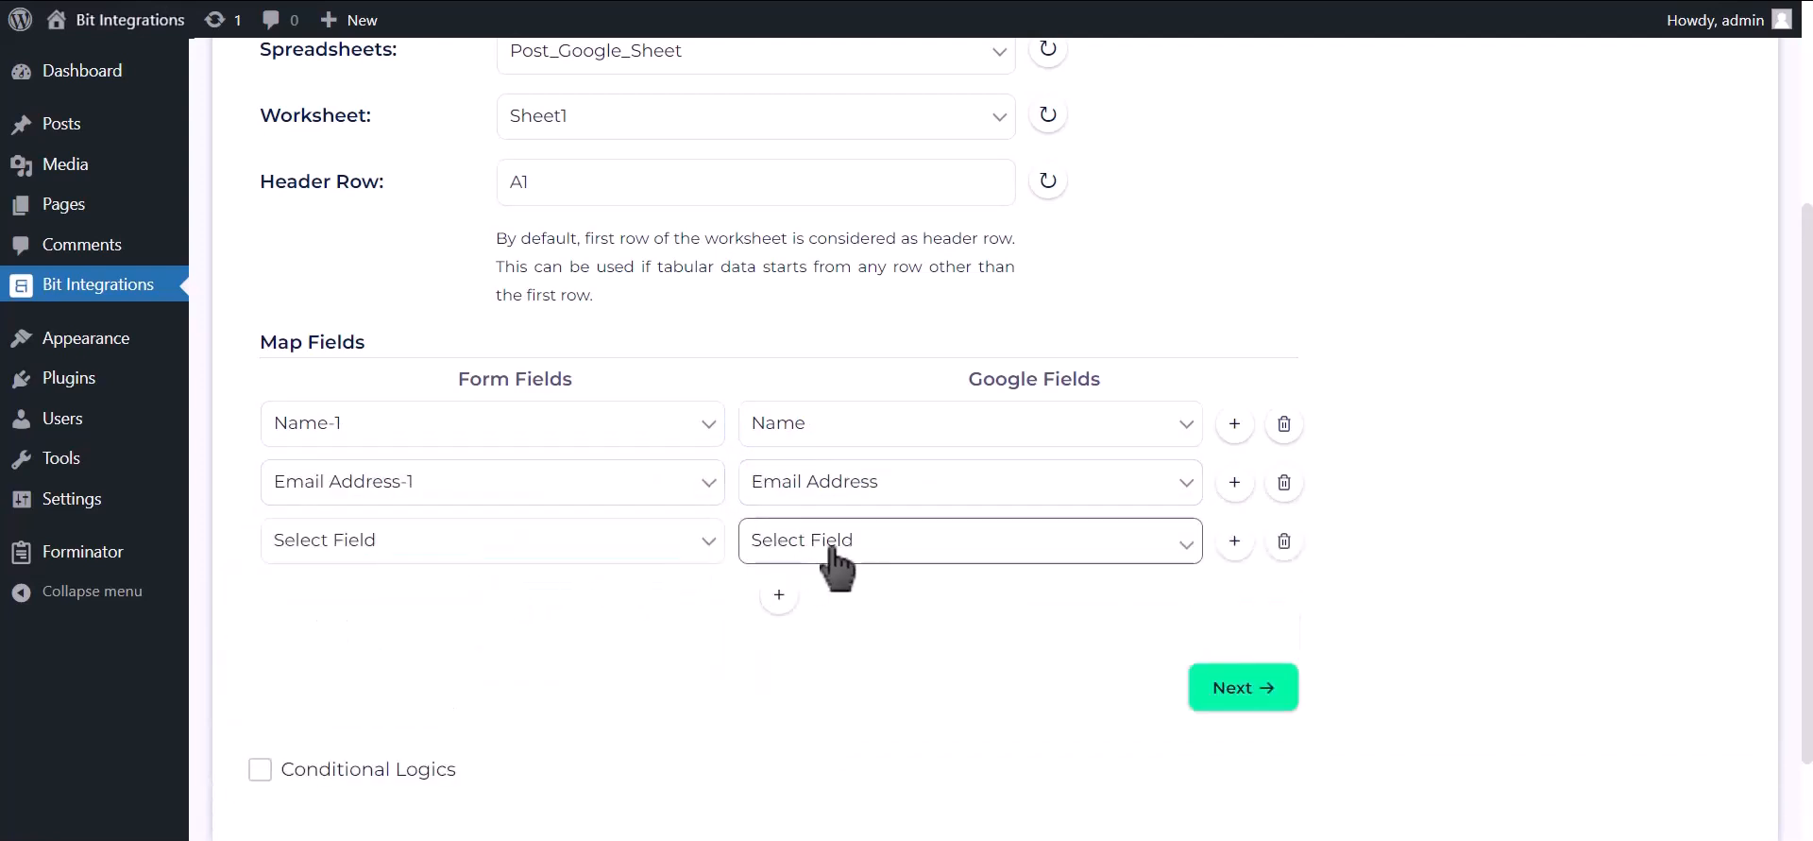
left_click(823, 545)
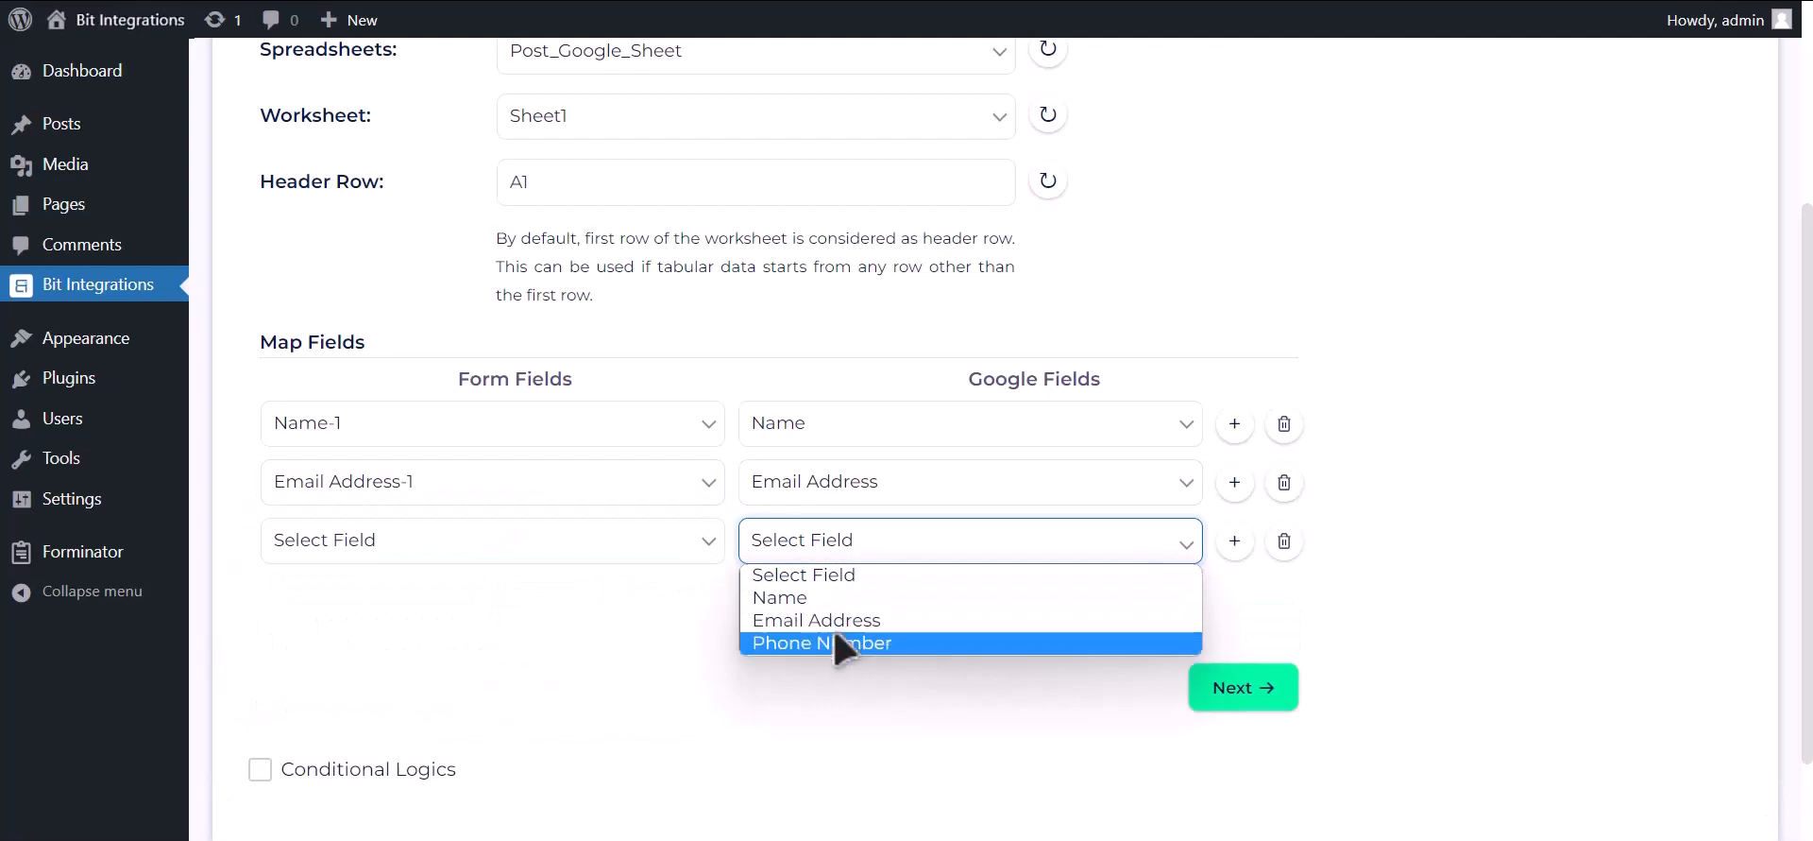
left_click(841, 642)
left_click(661, 552)
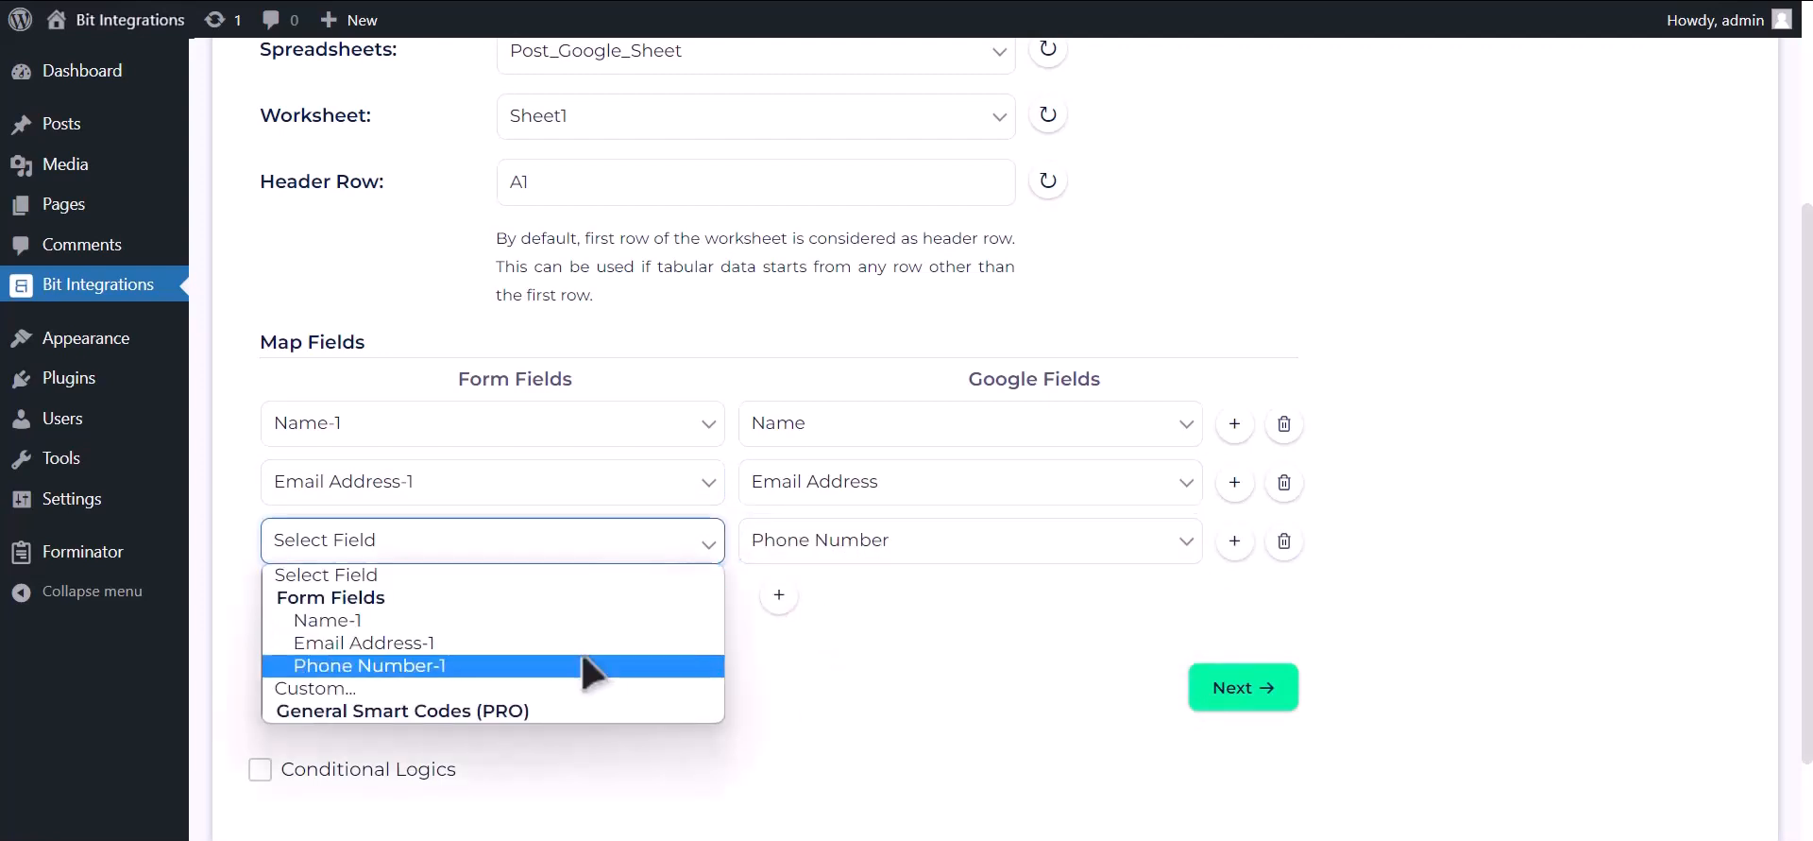
left_click(595, 665)
- Leave Conditional Logics off, advance to the final step, and Finish & Save the integration
scroll(519, 707, "down", 2)
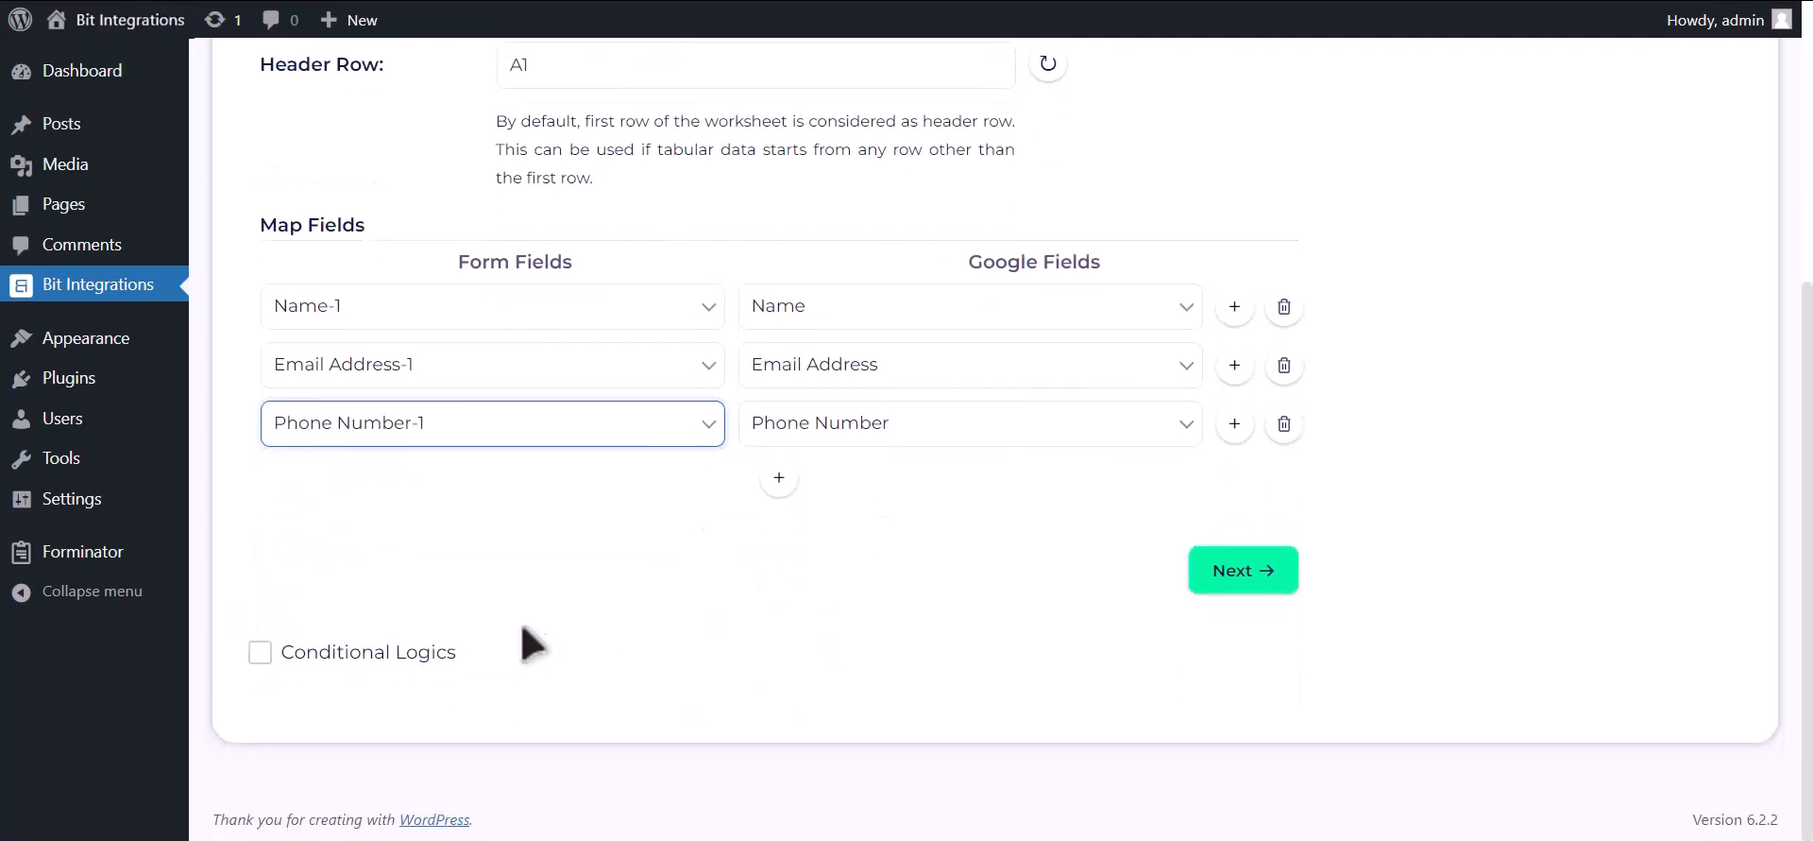
left_click(406, 651)
scroll(473, 642, "down", 3)
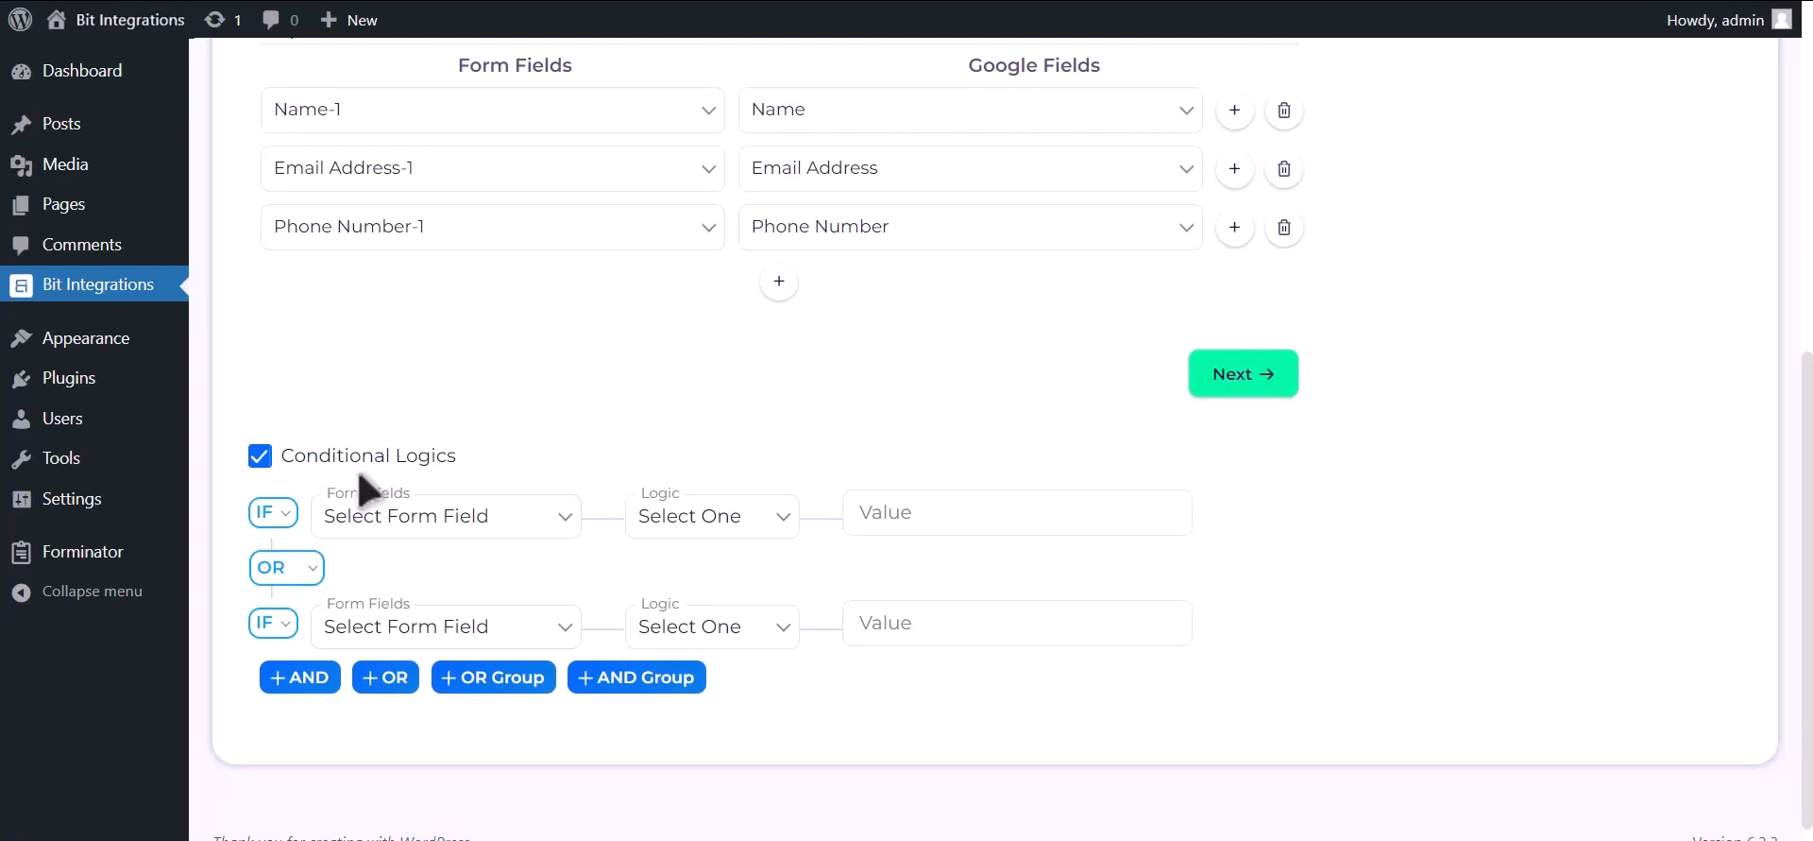
left_click(363, 459)
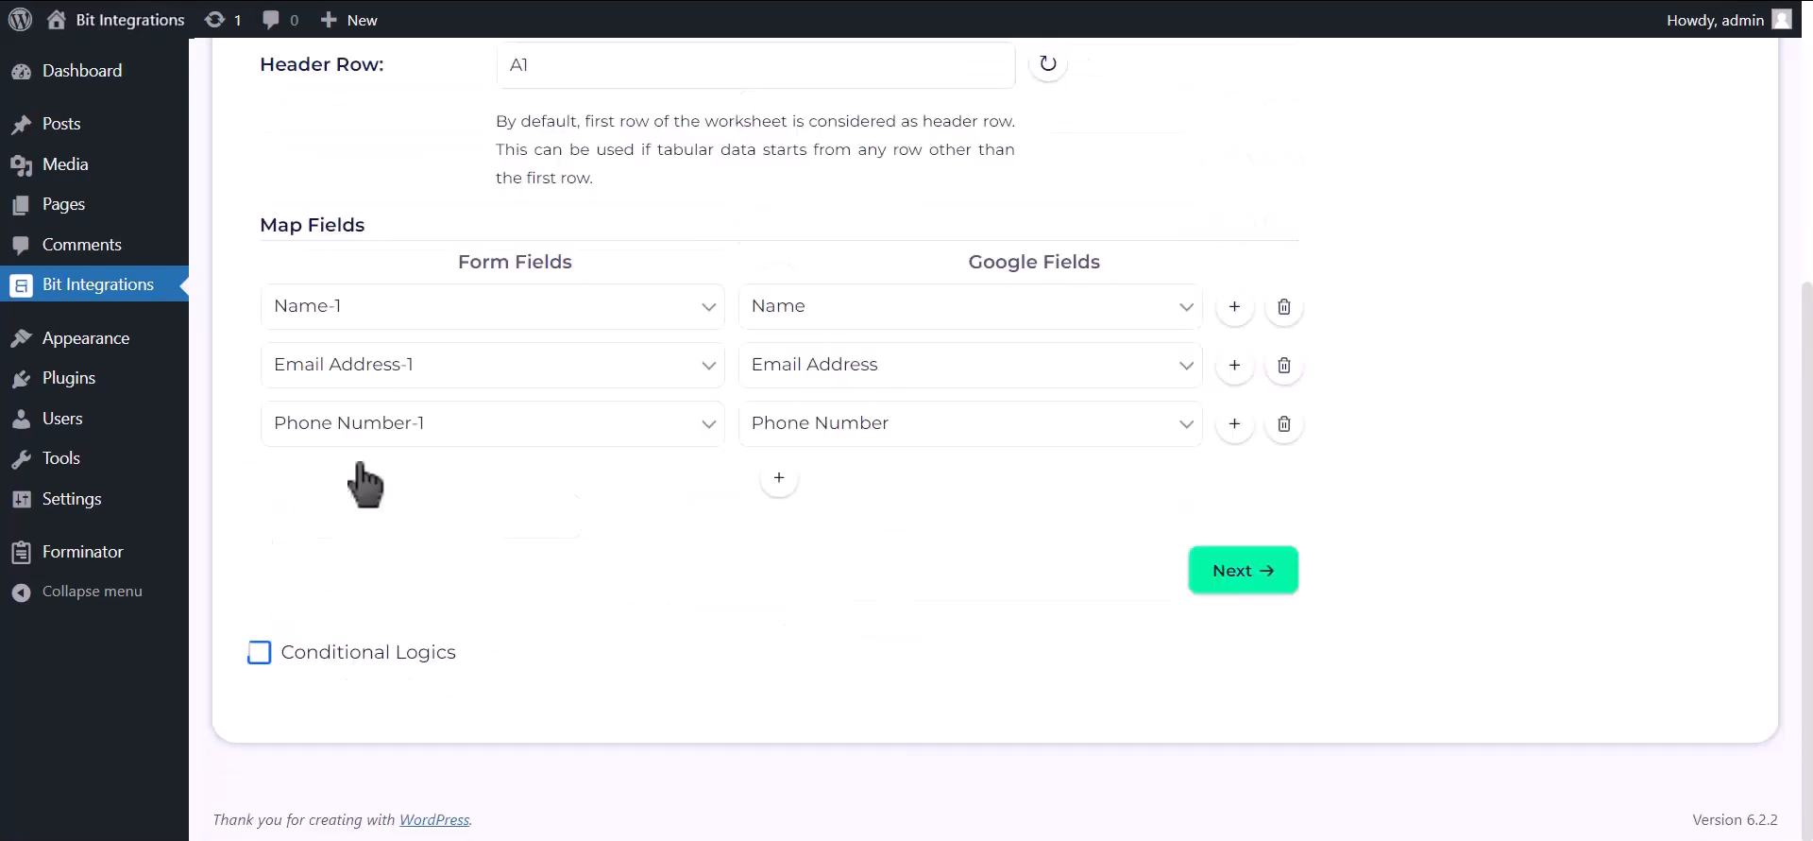
left_click(1243, 572)
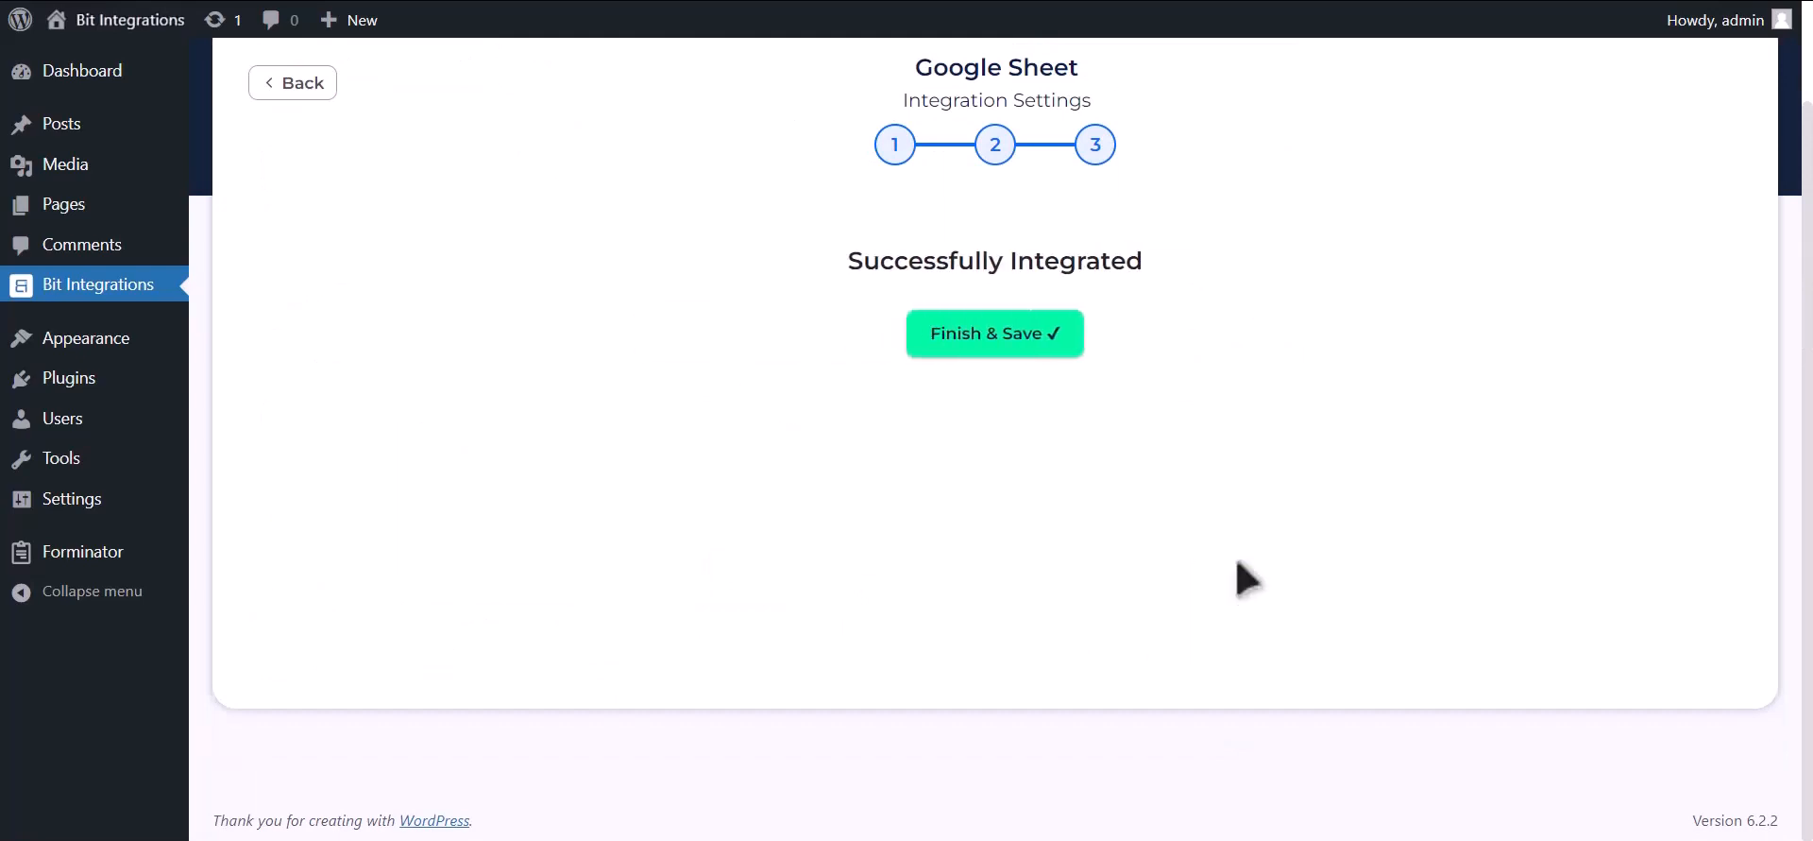
left_click(1055, 346)
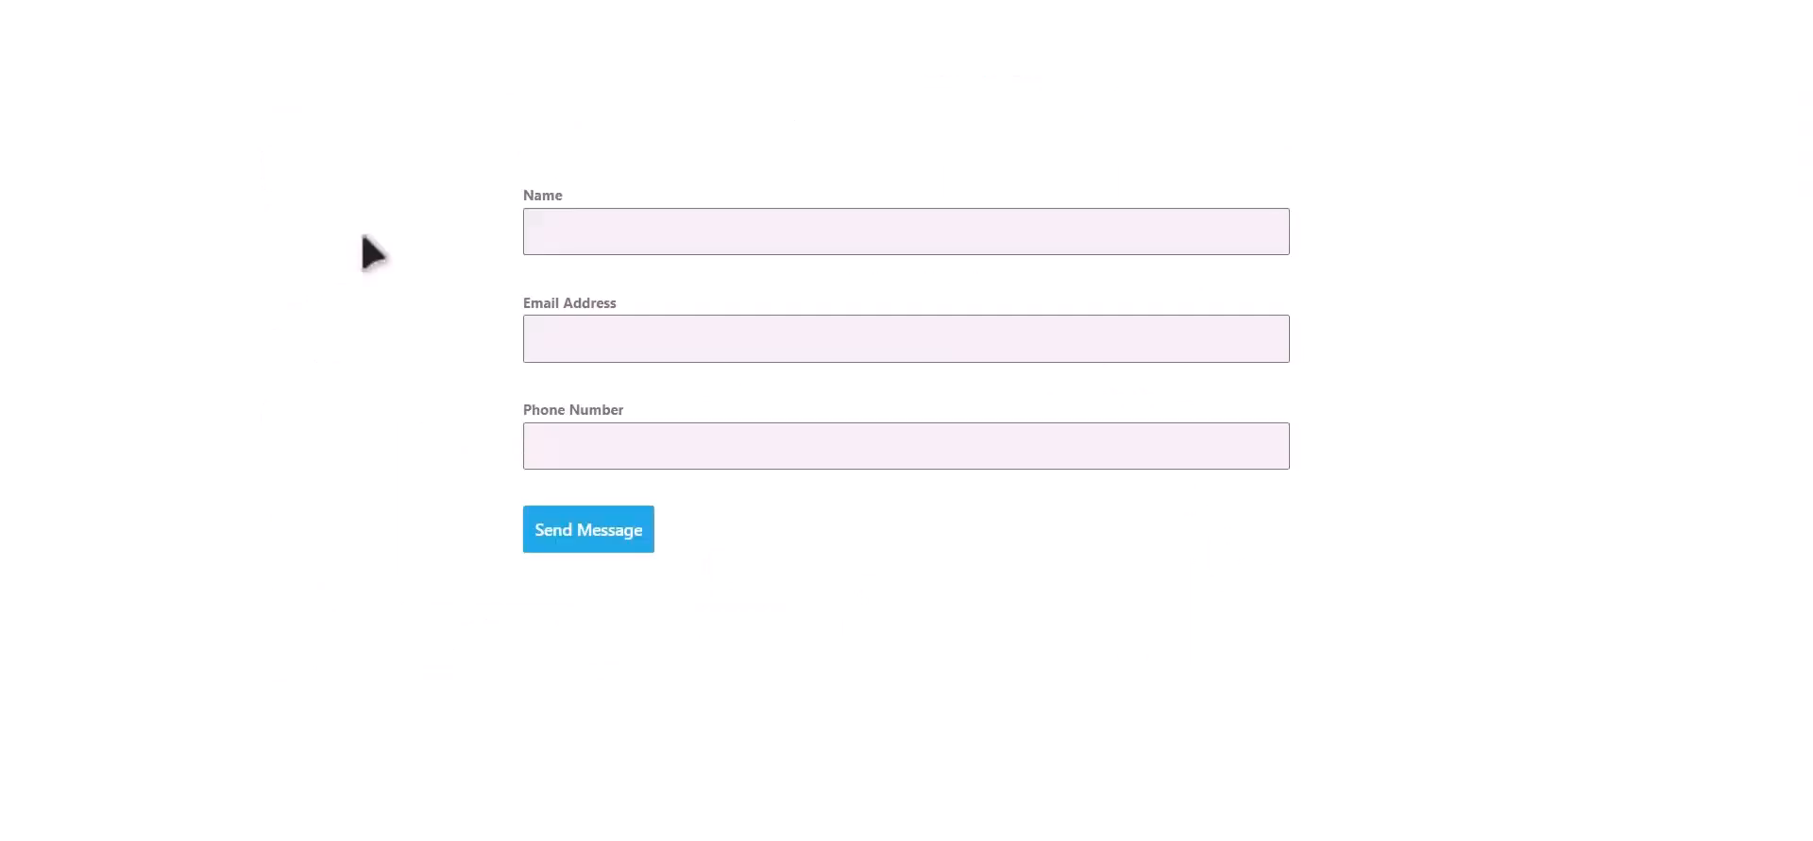
- Submit the optin form with name 'Bit Integrations', a test e-mail address and phone number
left_click(724, 220)
type("Bit Integrations")
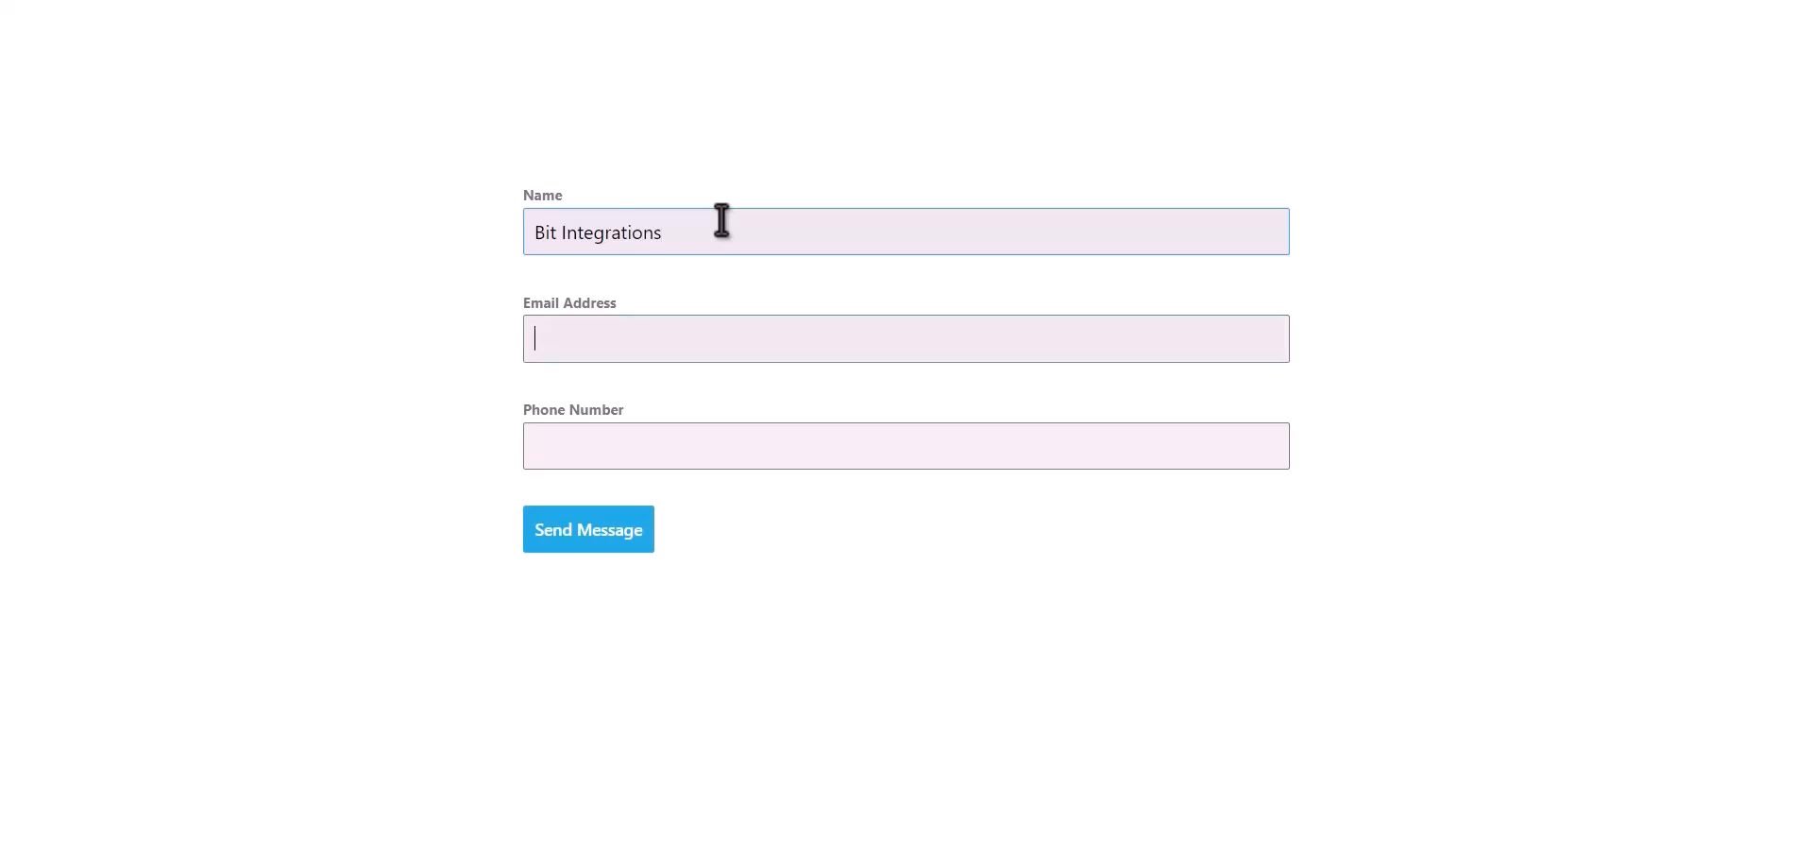
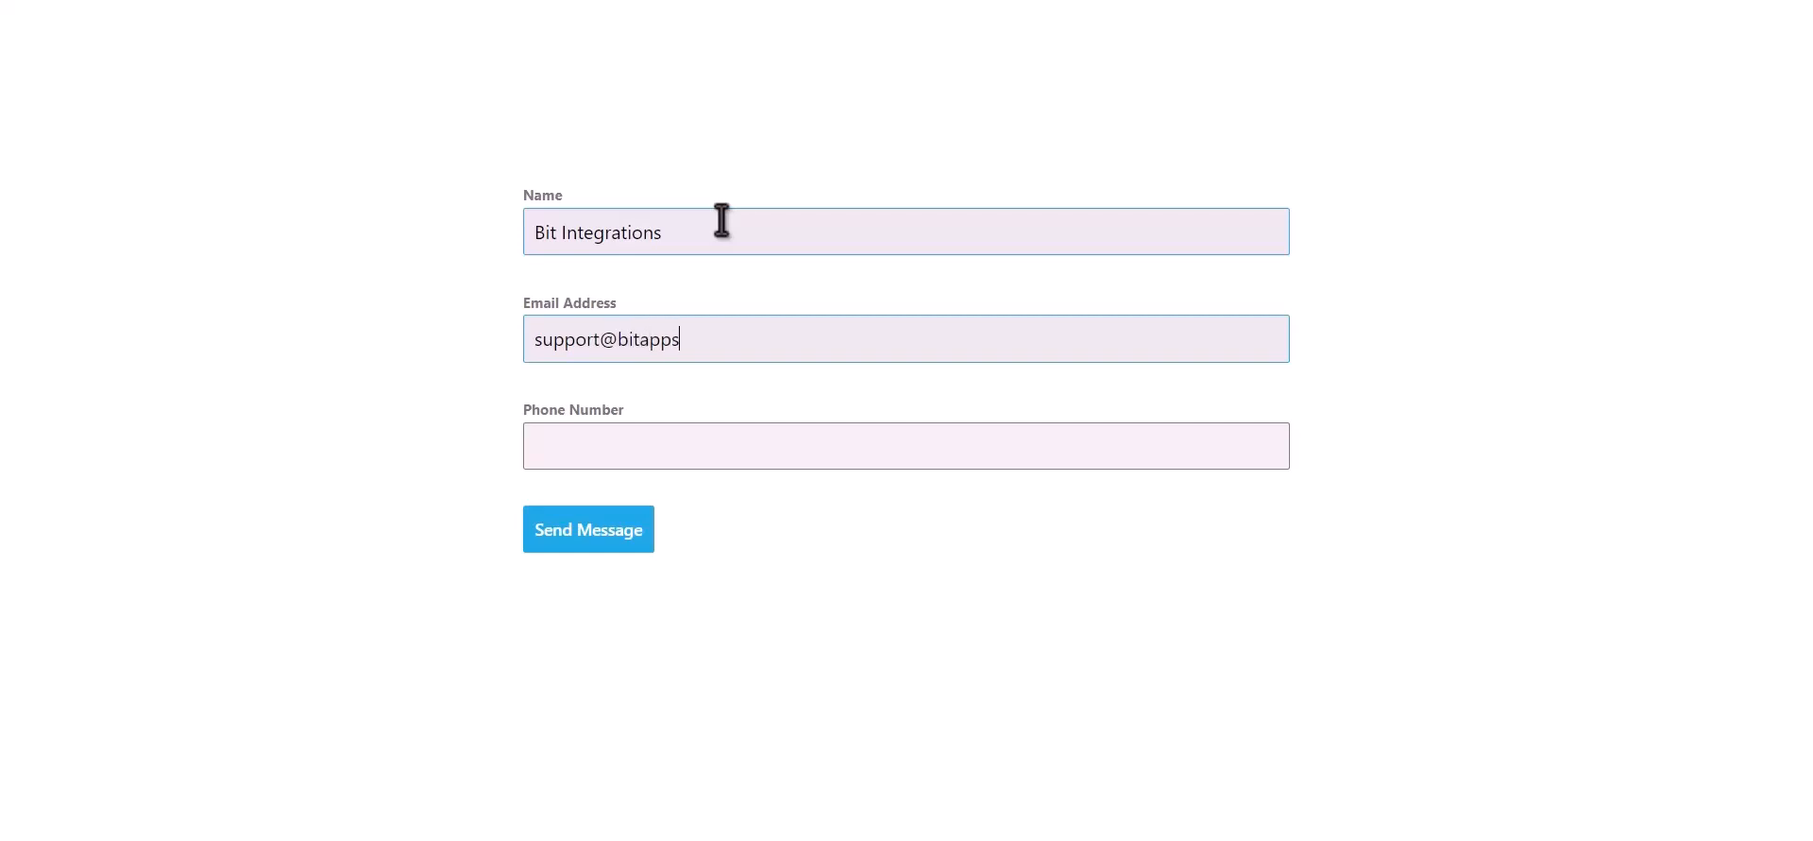
type("444555")
type("666")
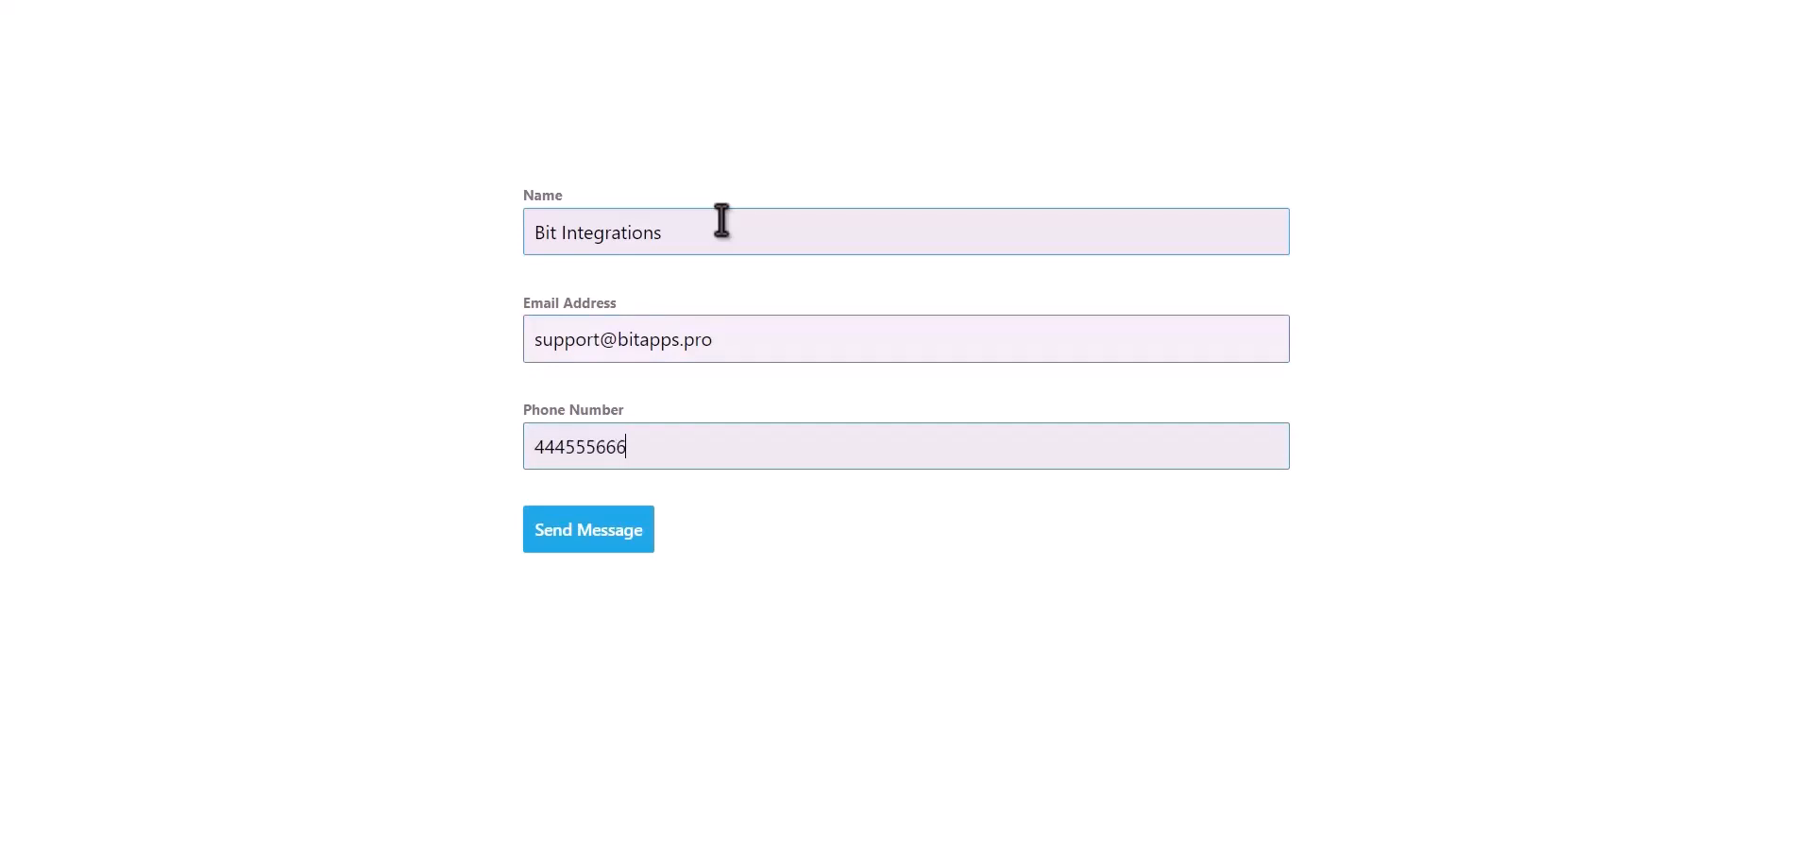
left_click(628, 540)
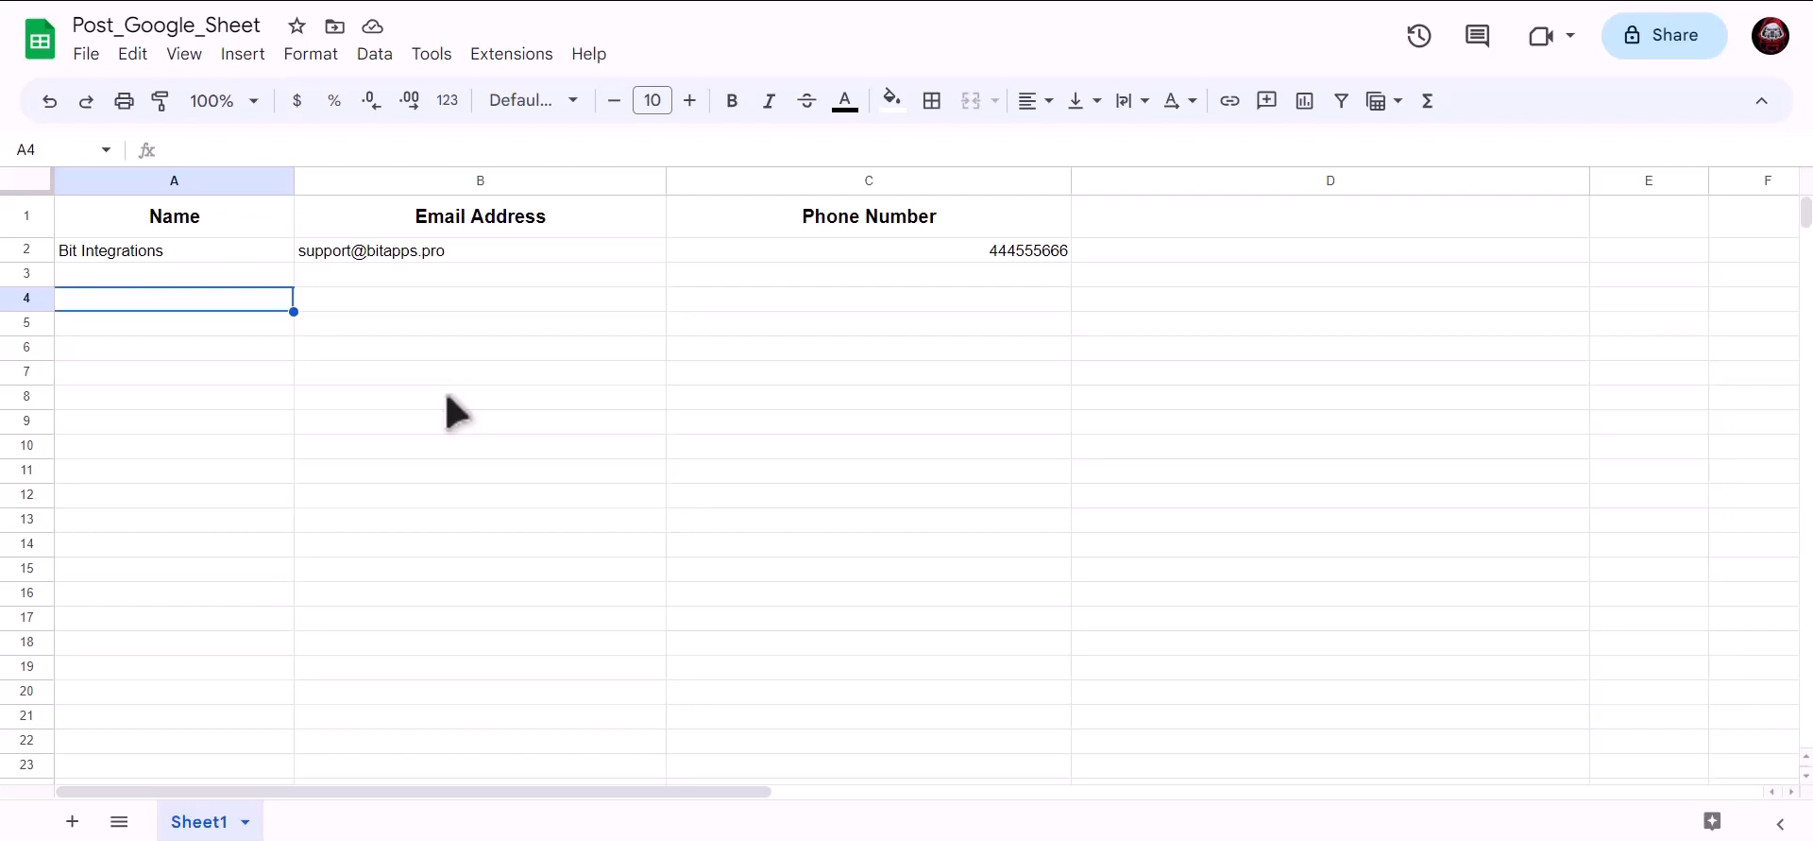
- Verify row 2 of Post_Google_Sheet holds the submitted name, e-mail and phone number in A2–C2
left_click(257, 251)
left_click(379, 253)
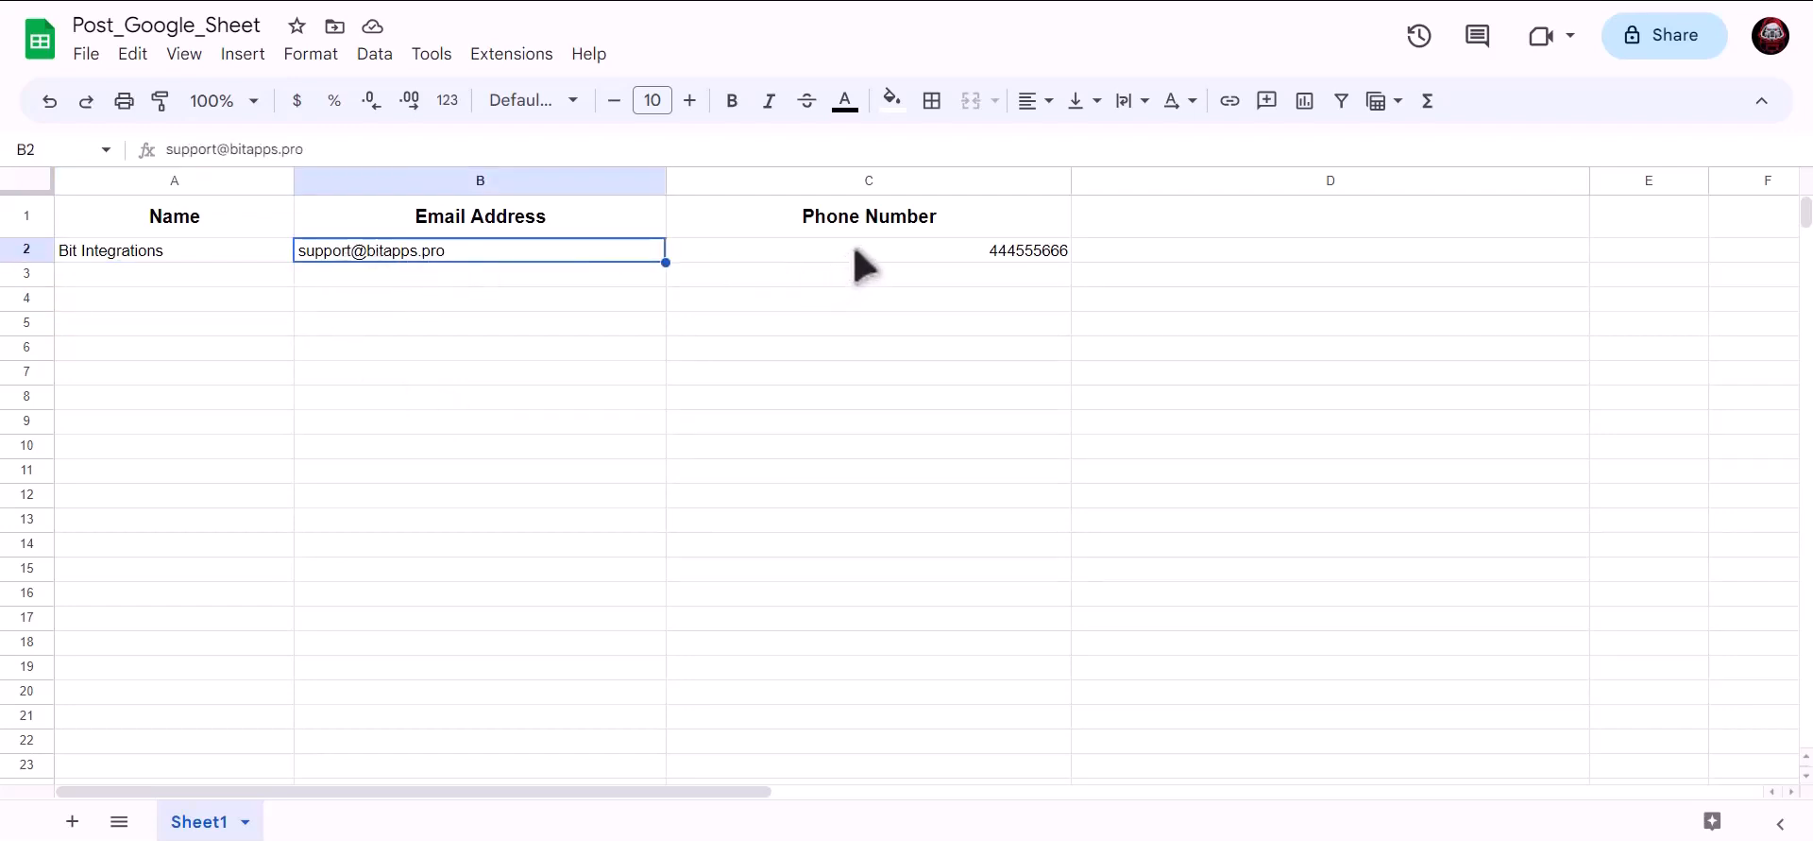
left_click(851, 257)
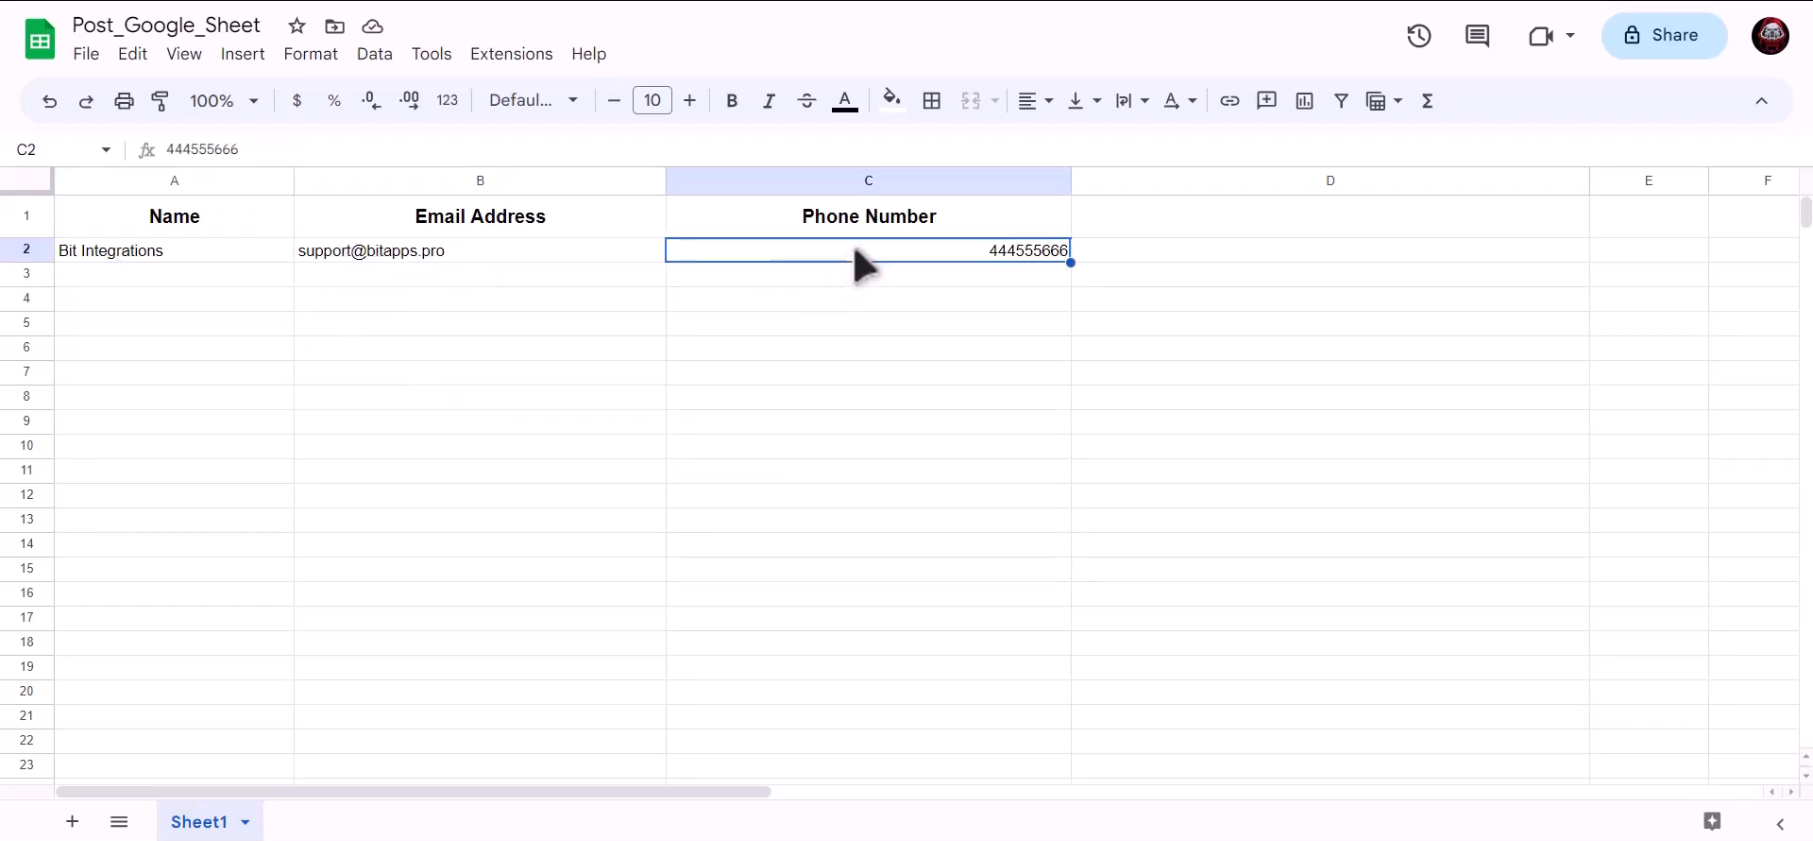
left_click(526, 346)
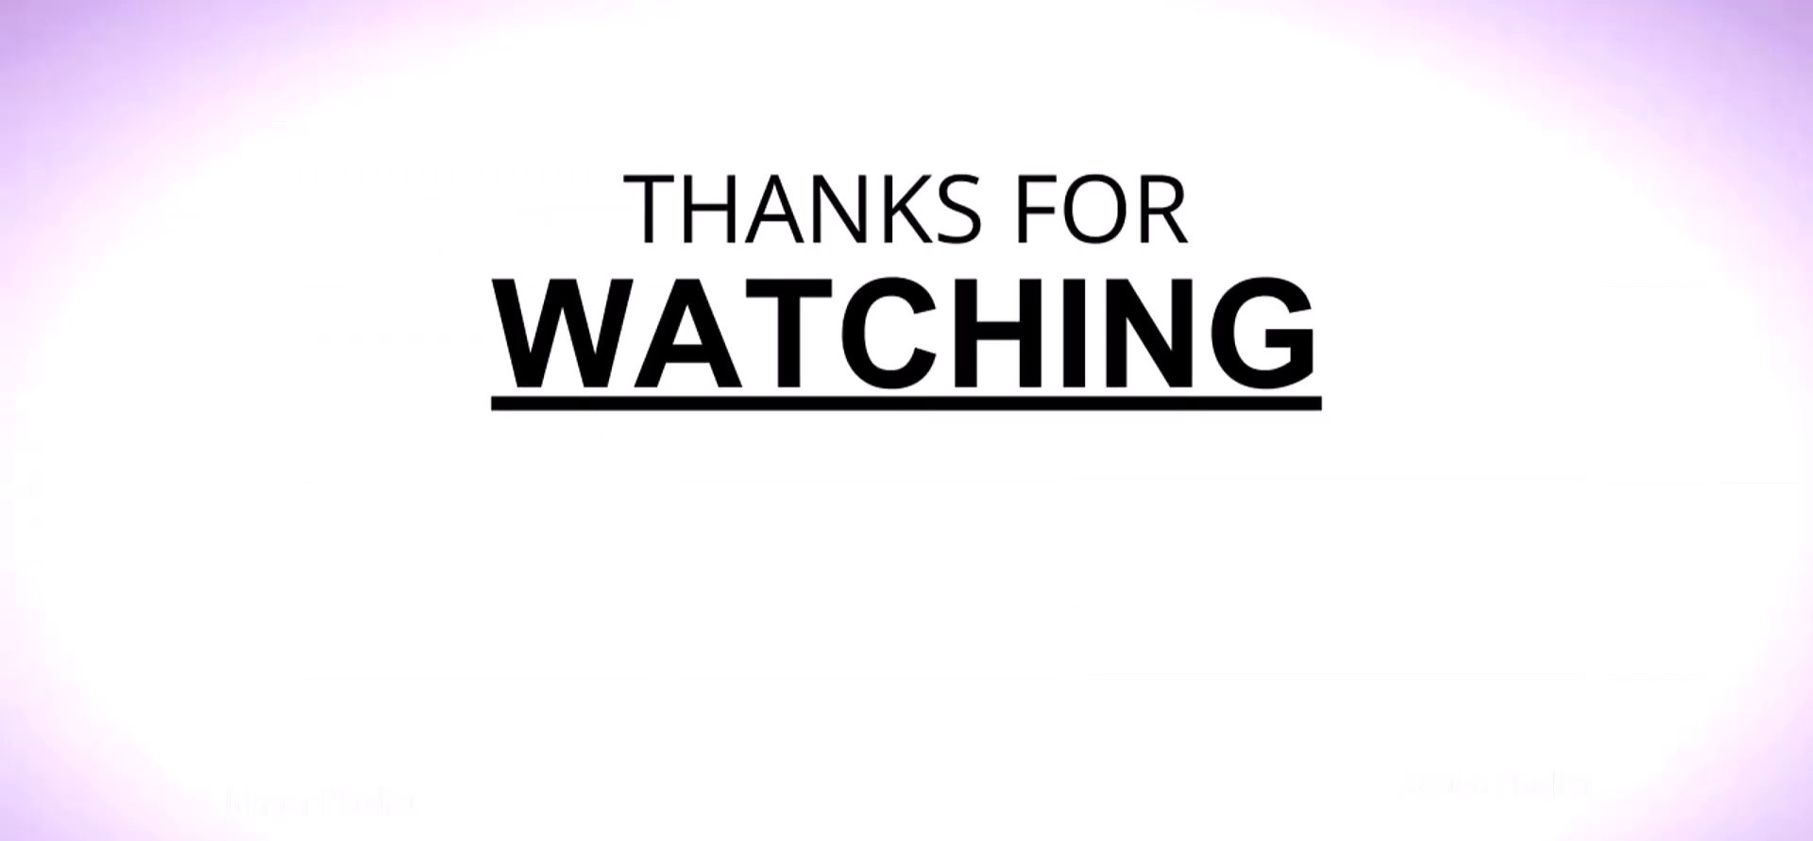